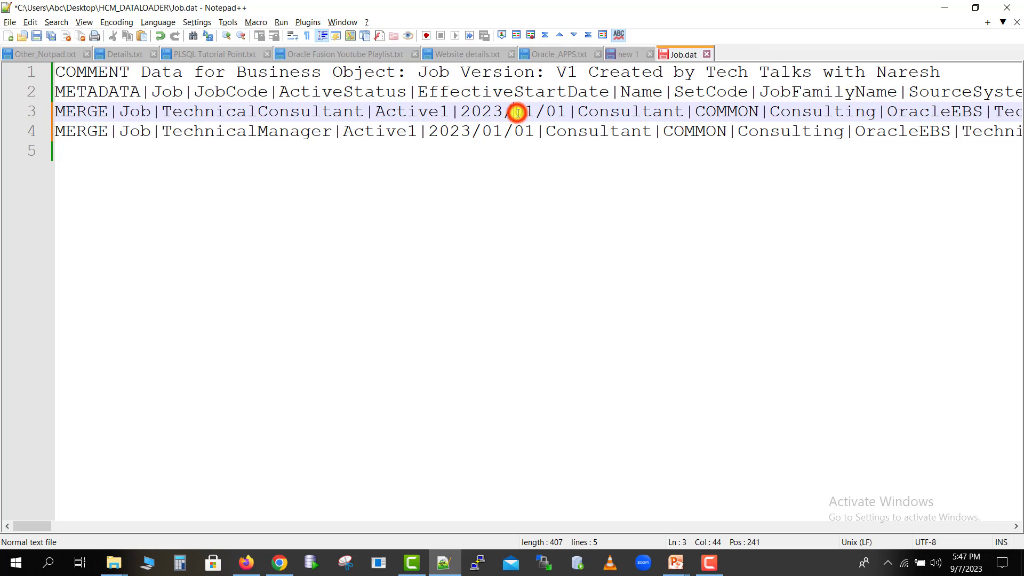
Step: Change the TechnicalConsultant row's effective start date to 20230101 and save Job.dat
key(BackSpace)
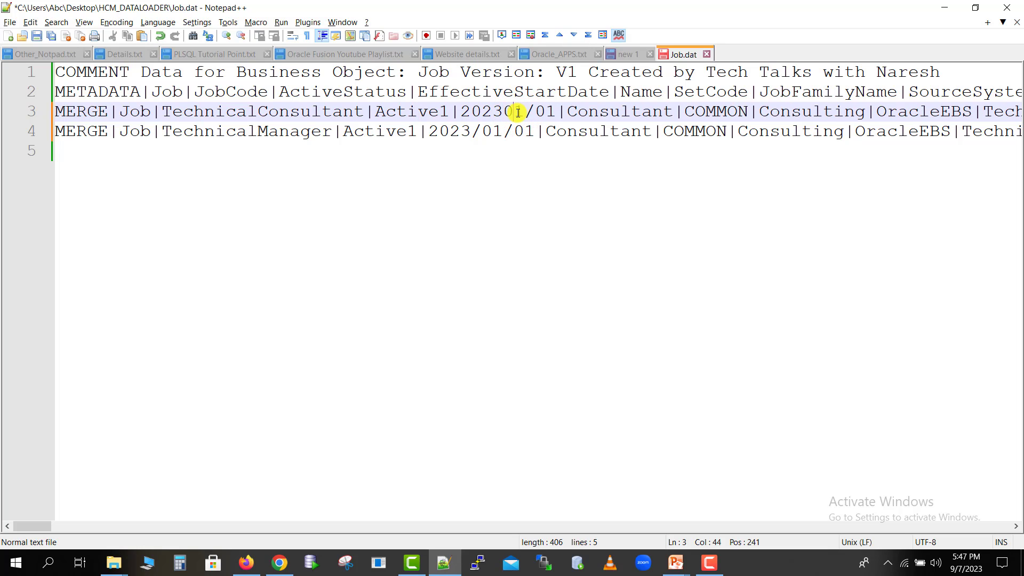
key(BackSpace)
key(Down)
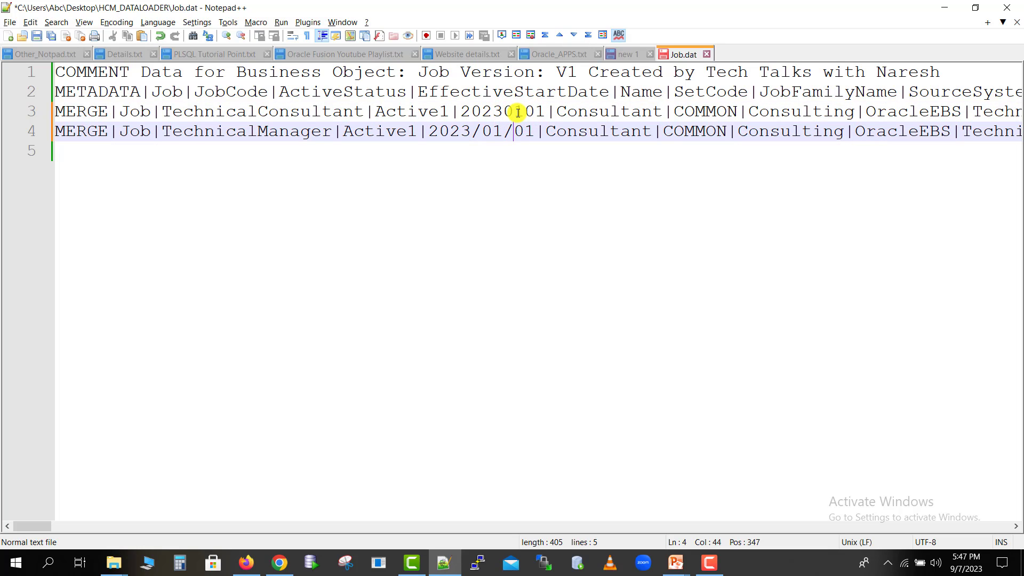
key(BackSpace)
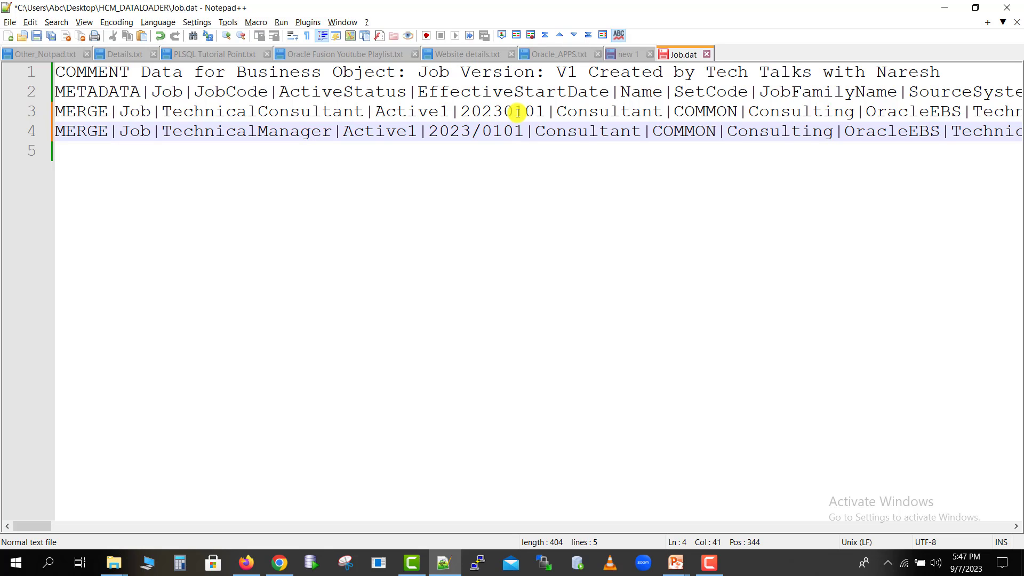
text(/)
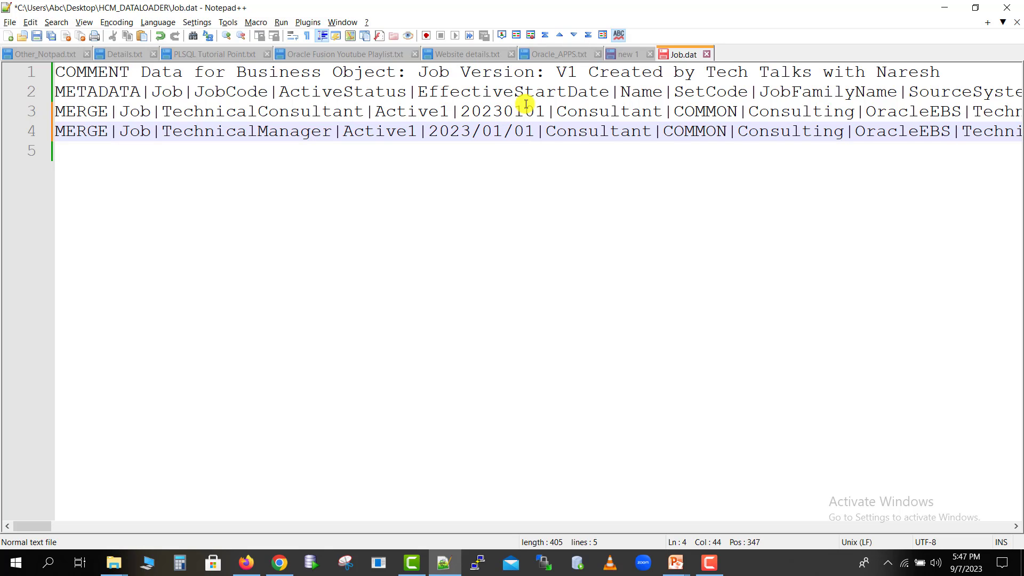
click(518, 107)
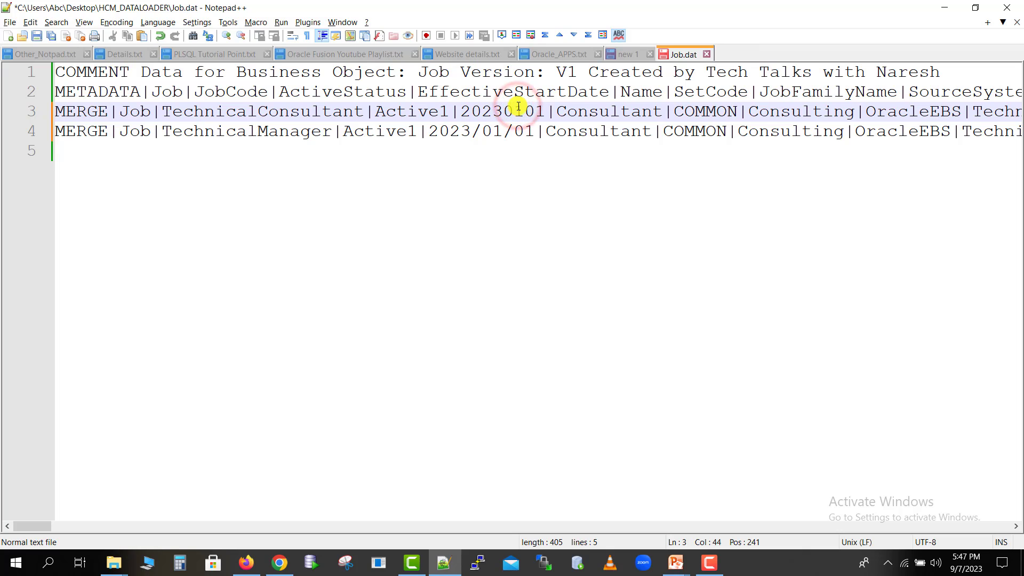
key(ctrl+s)
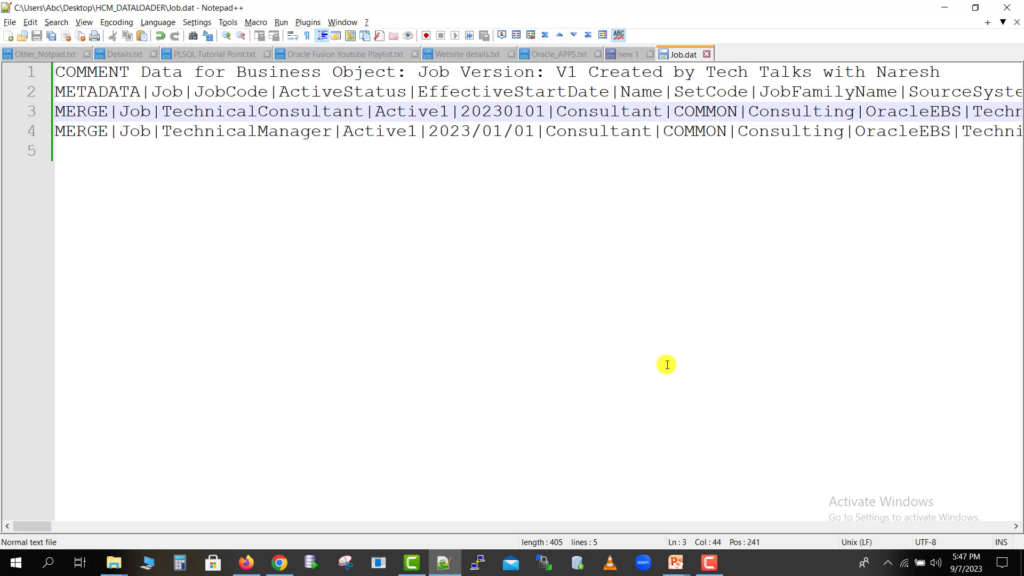
Step: Examine the SourceSystemOwner attribute in the METADATA line and its OracleEBS value in the TechnicalConsultant row
double_click(947, 94)
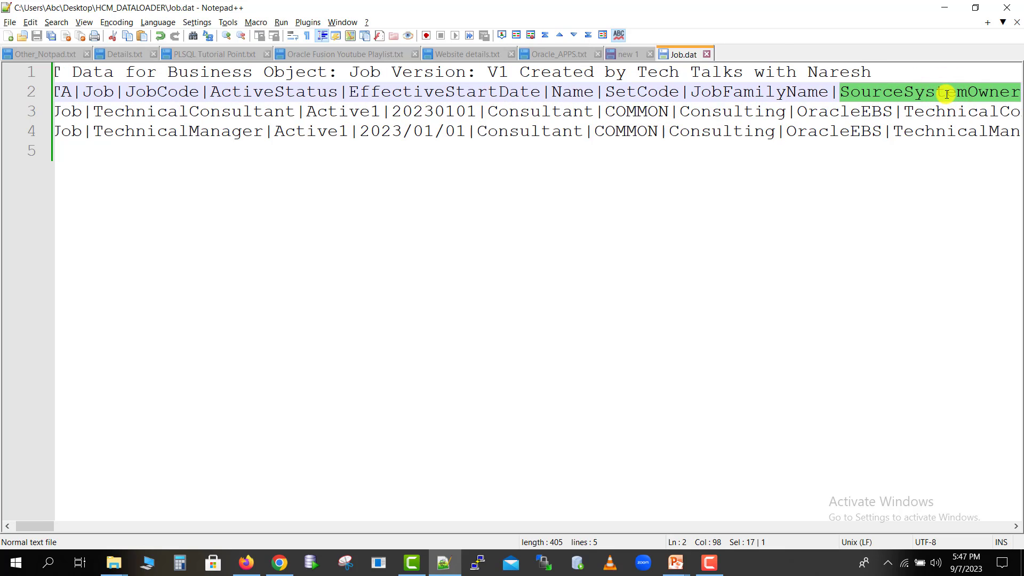
click(868, 111)
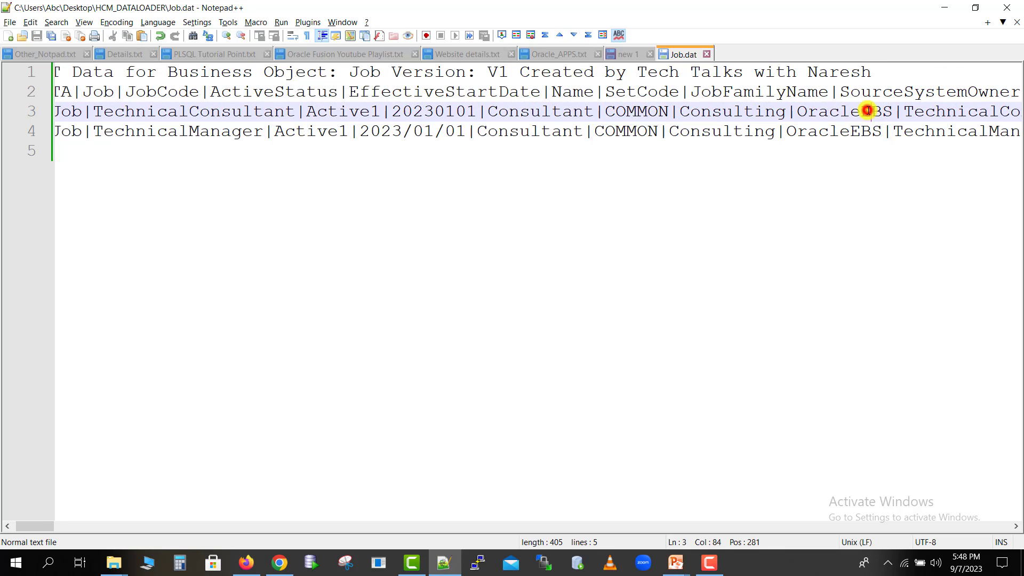
double_click(868, 110)
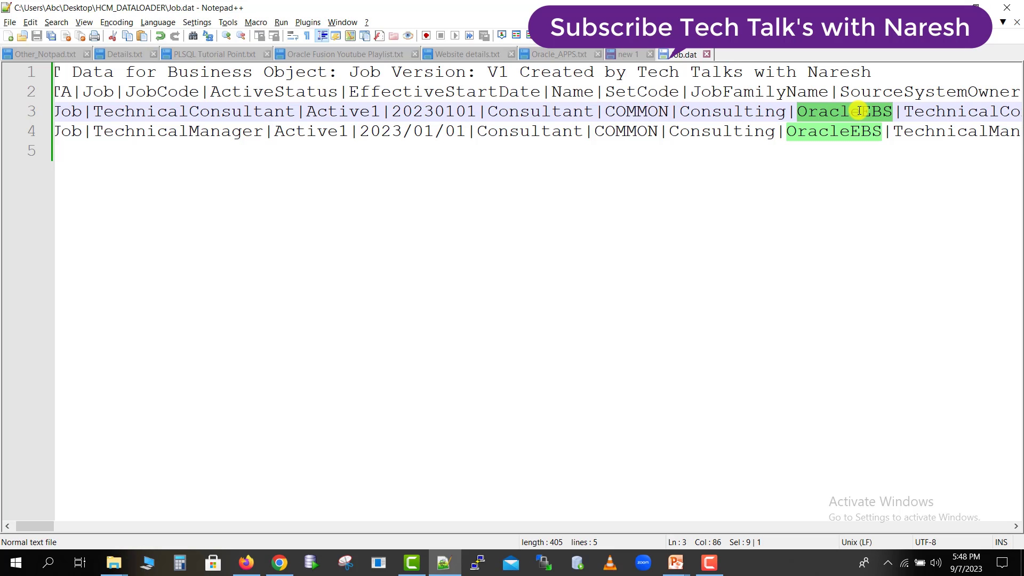
double_click(889, 91)
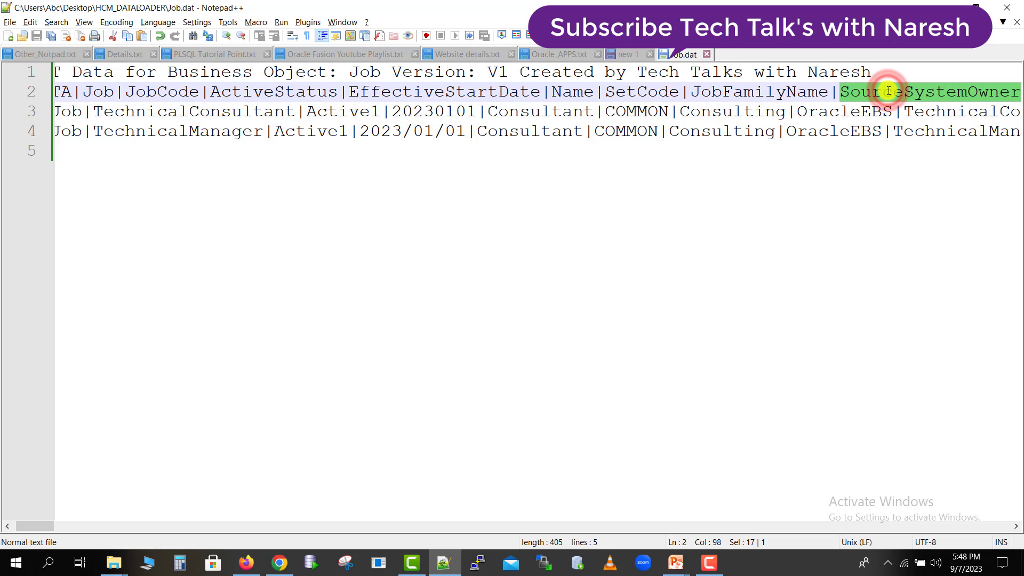
double_click(855, 111)
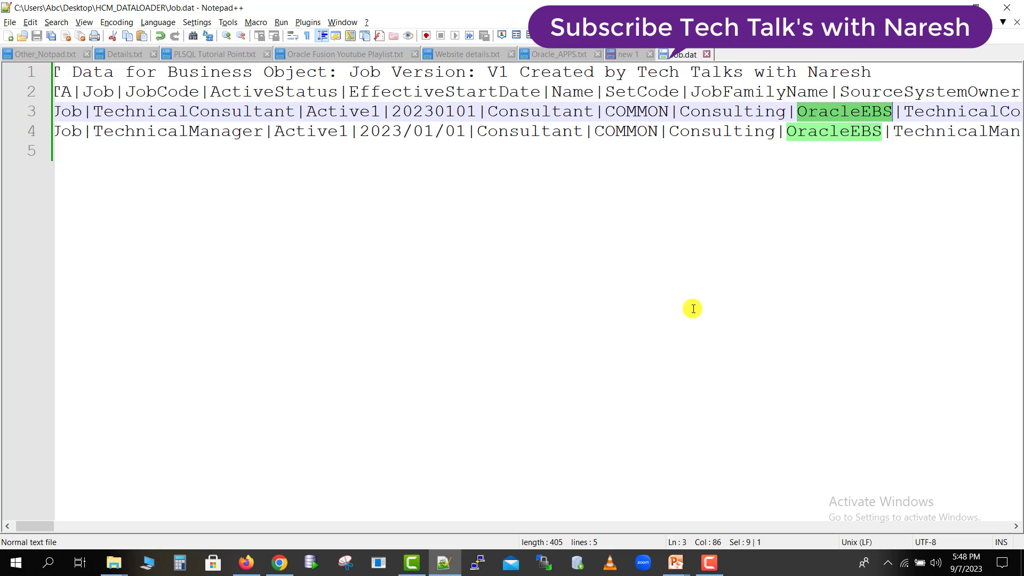
Step: Switch to Oracle Fusion in the browser and open the search page of Setup and Maintenance
key(alt+Tab)
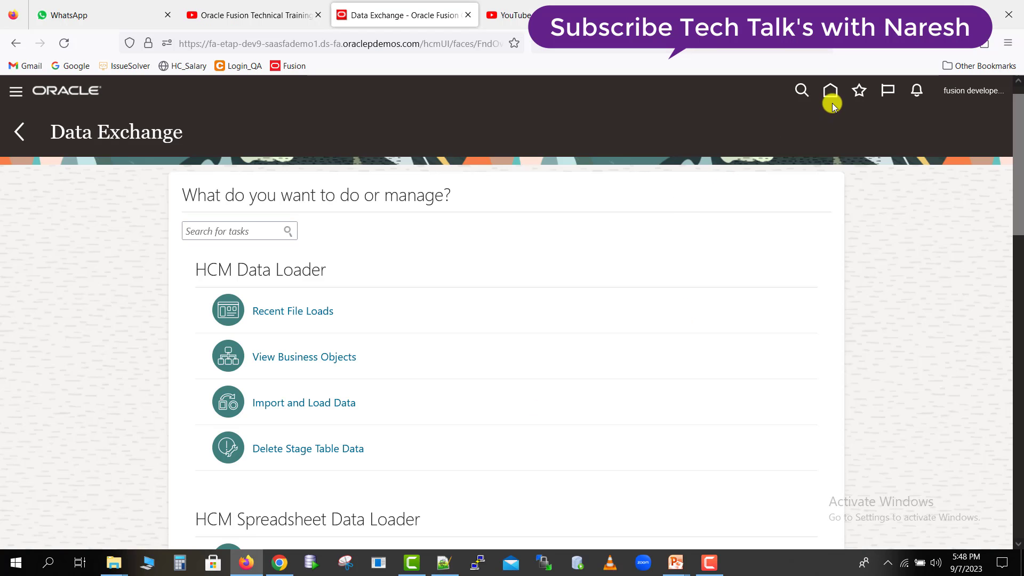
click(831, 93)
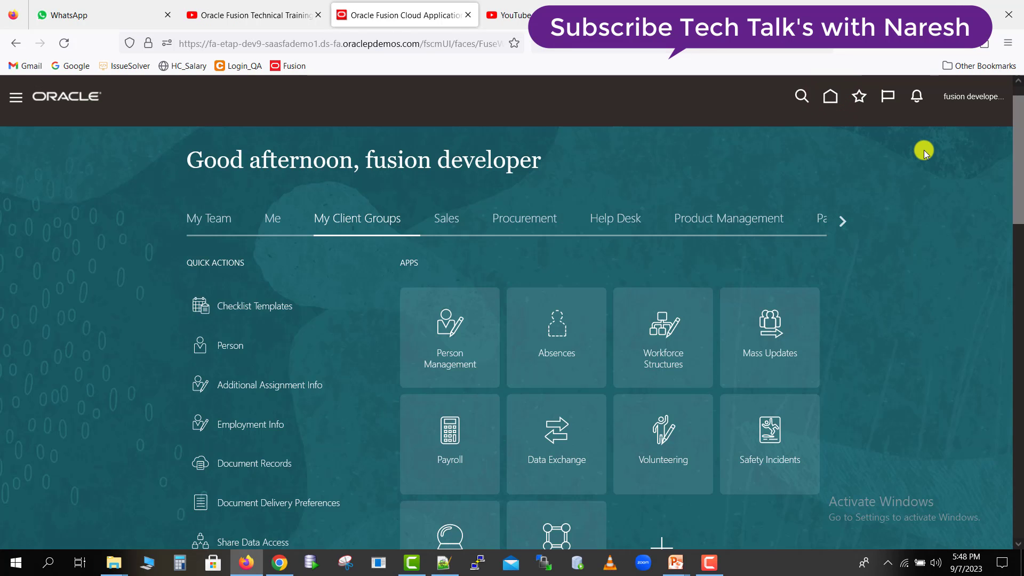
click(957, 100)
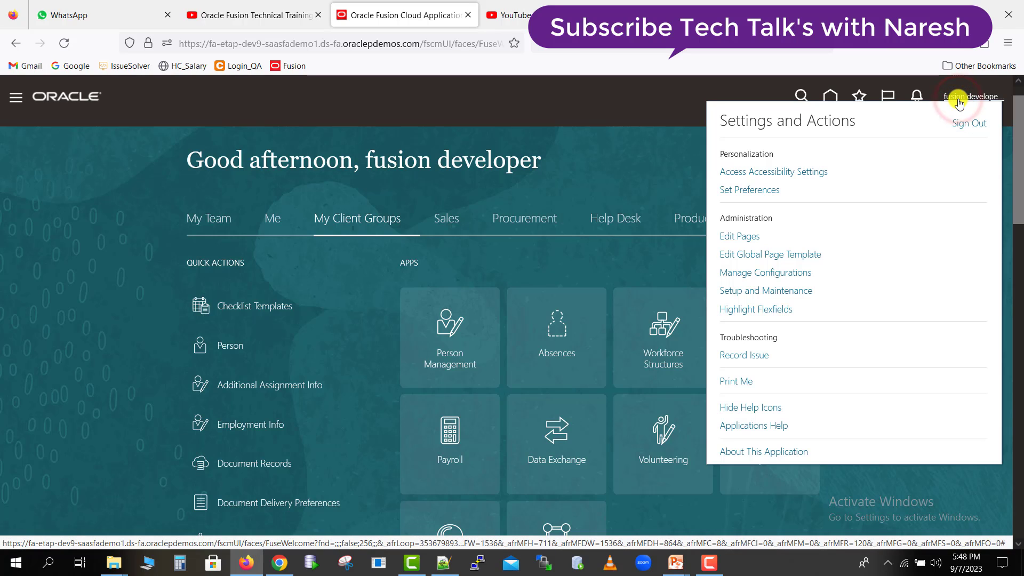
click(771, 295)
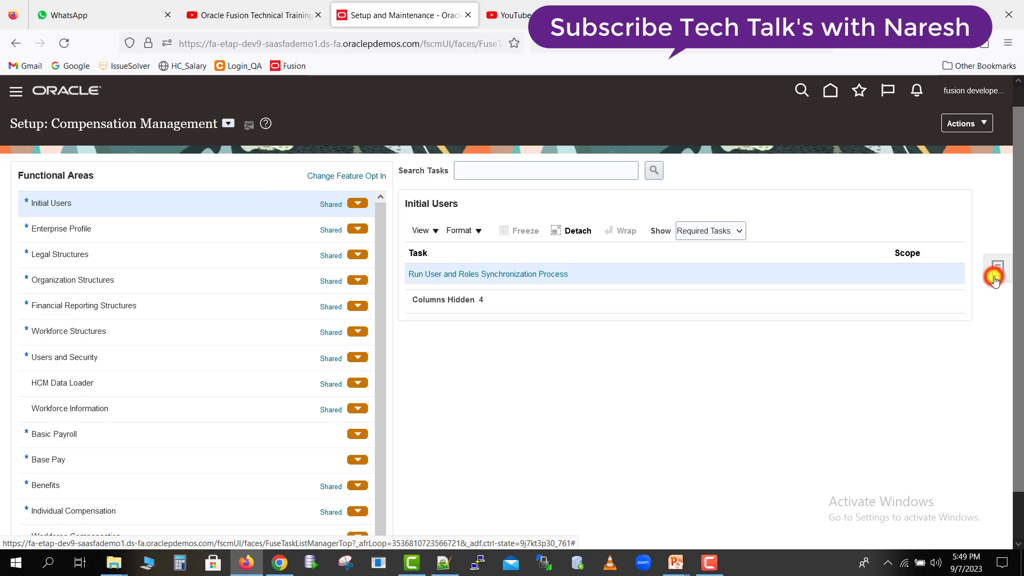
click(996, 278)
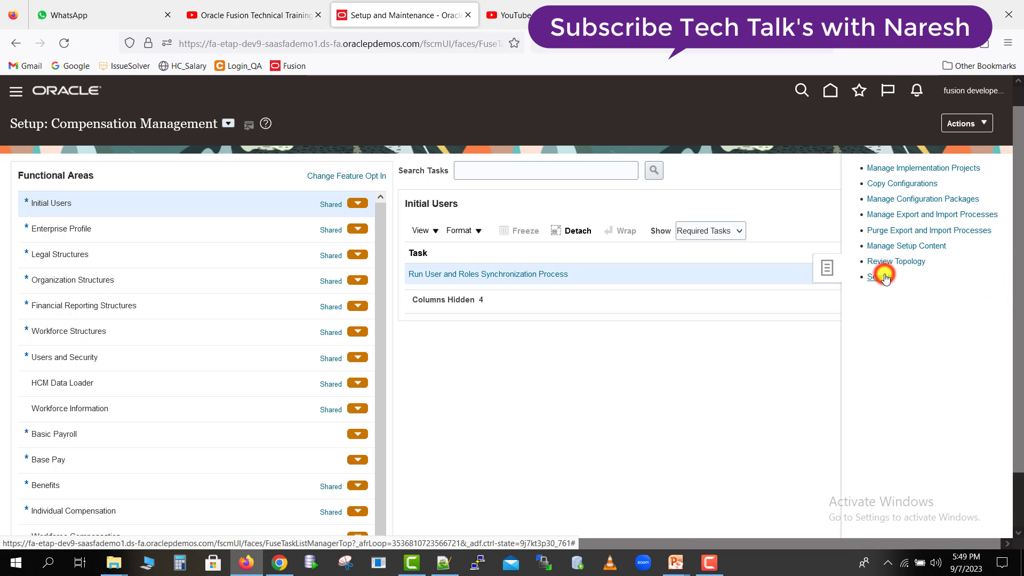
click(878, 276)
Step: Search the setup tasks for "common lookup" and open the Manage Common Lookups task
click(344, 157)
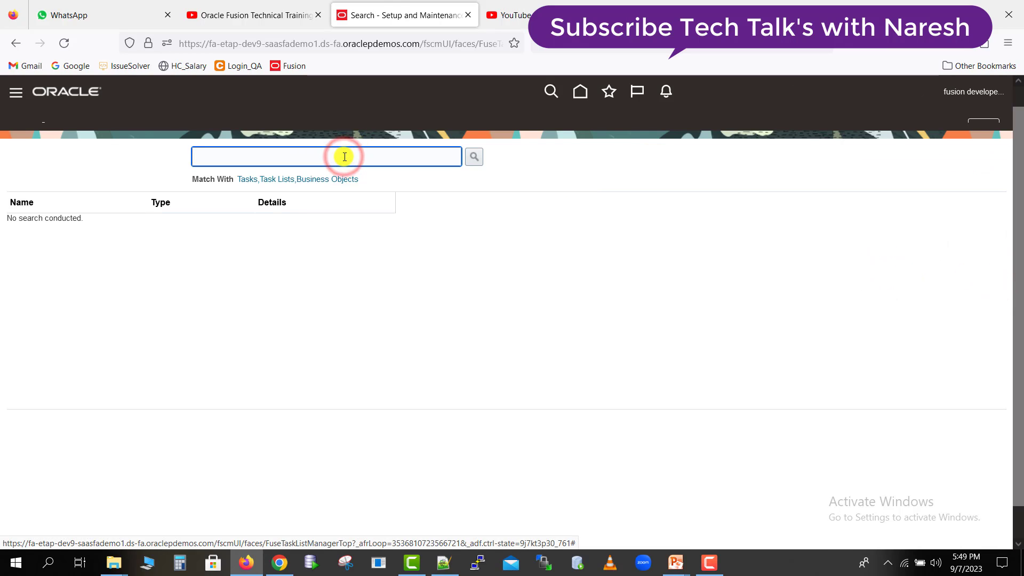
text(common lookup)
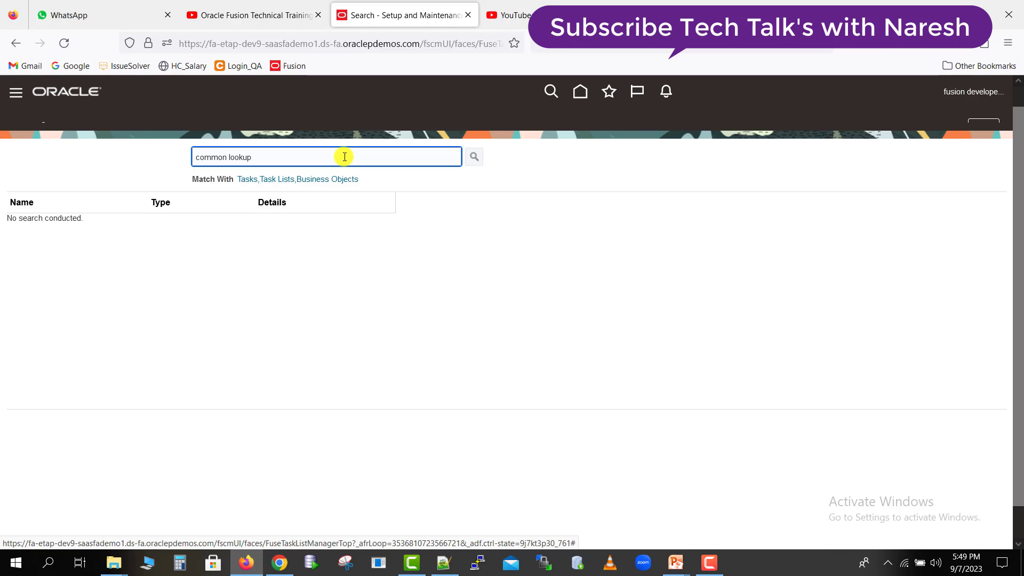
key(Return)
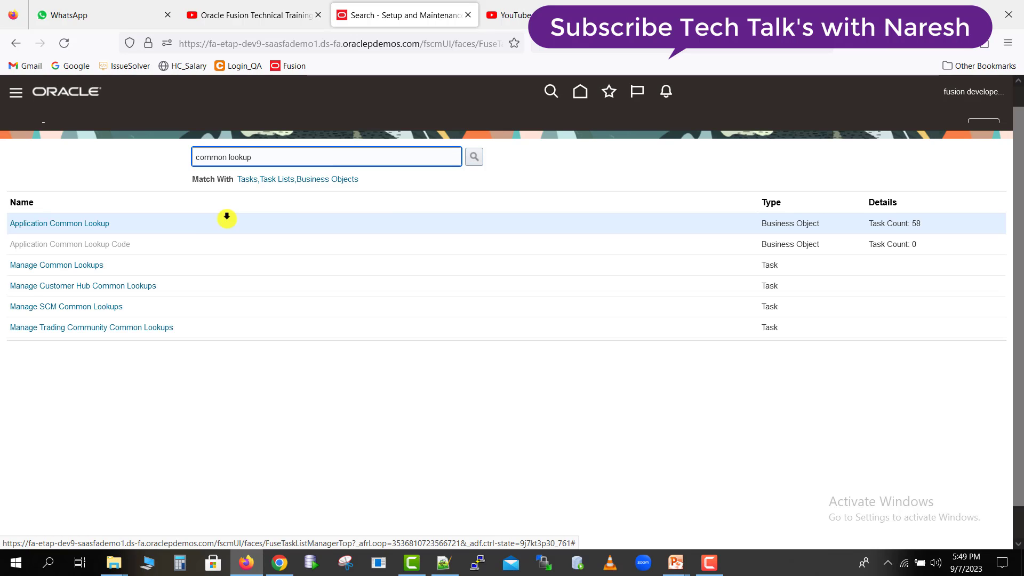
click(71, 270)
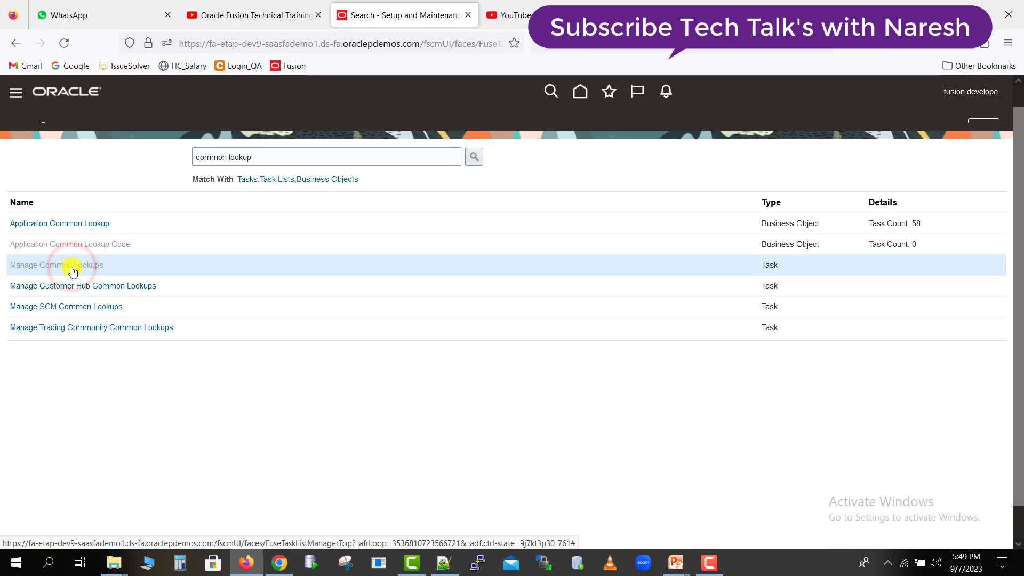
Step: Search the common lookups for the meaning Source System Owner
click(263, 225)
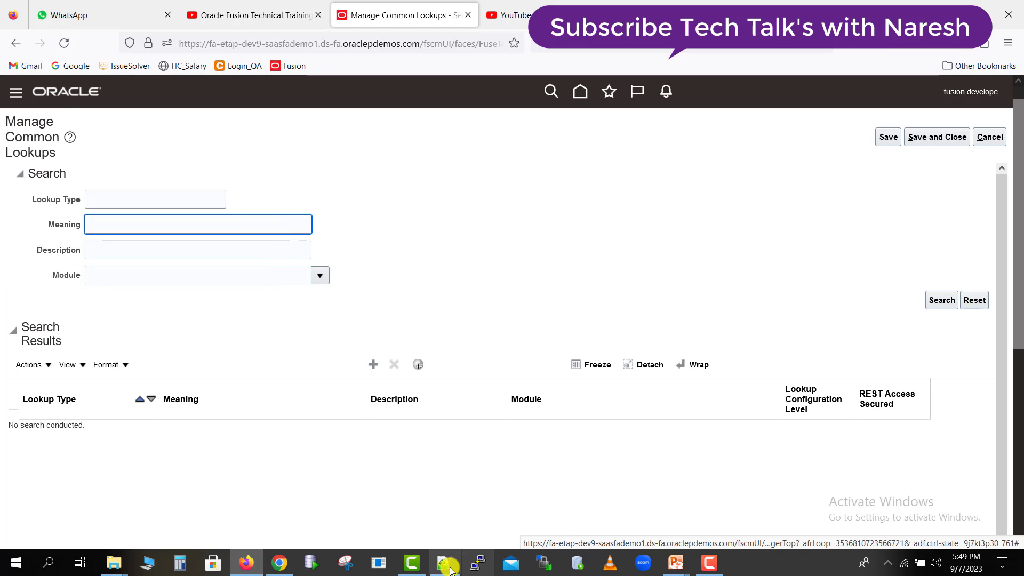
text(so)
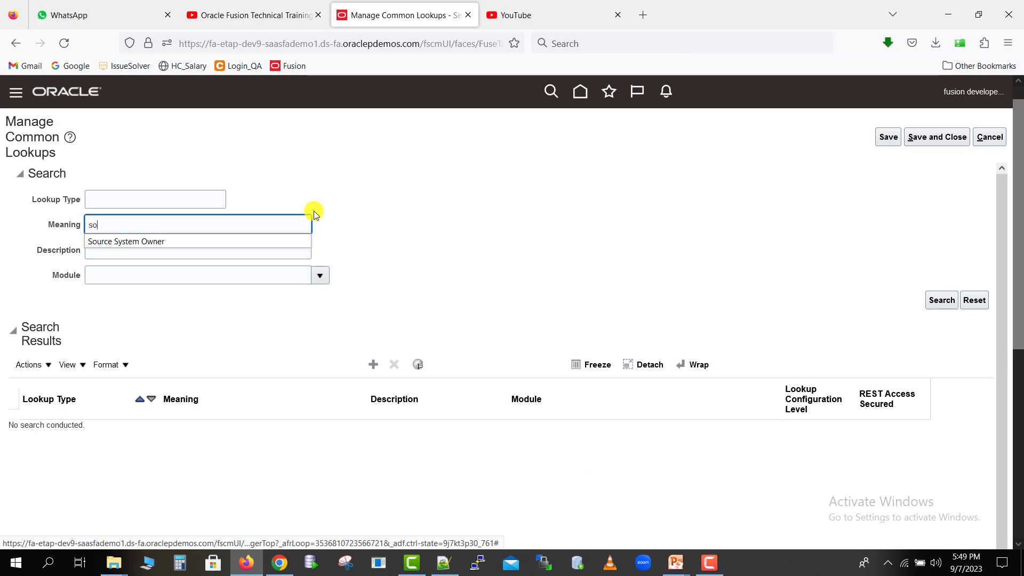
key(Down)
key(Return)
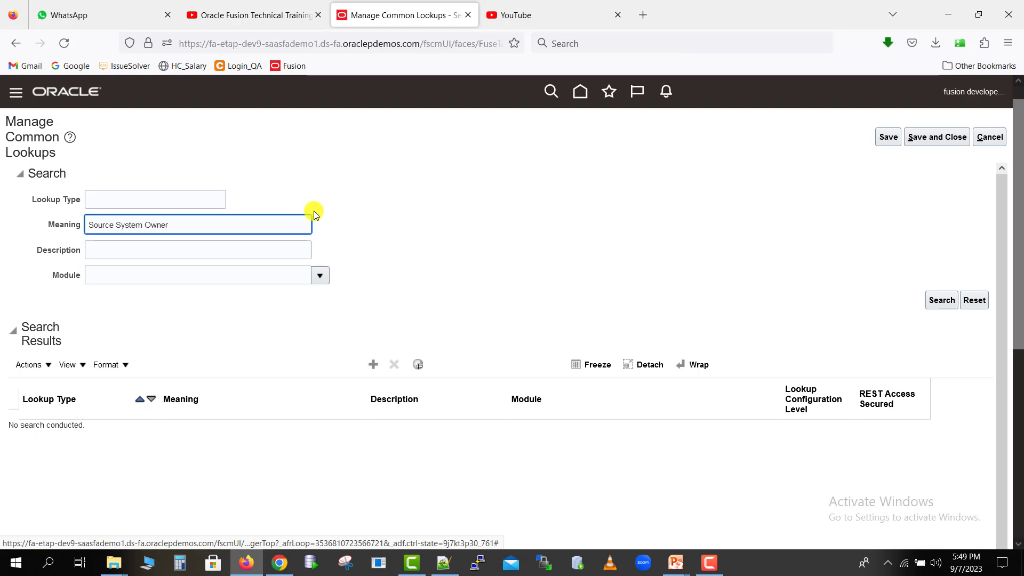
click(947, 300)
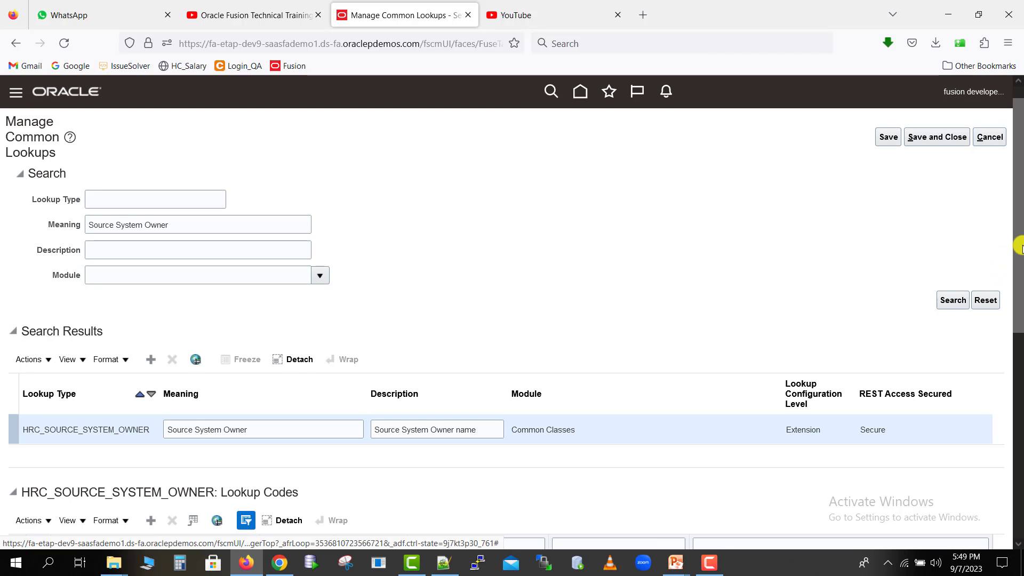
Step: Review the HRC_SOURCE_SYSTEM_OWNER lookup codes and add a new code OracleEBS, copying the value from the TechnicalConsultant row of Job.dat
drag(1019, 247, 1020, 347)
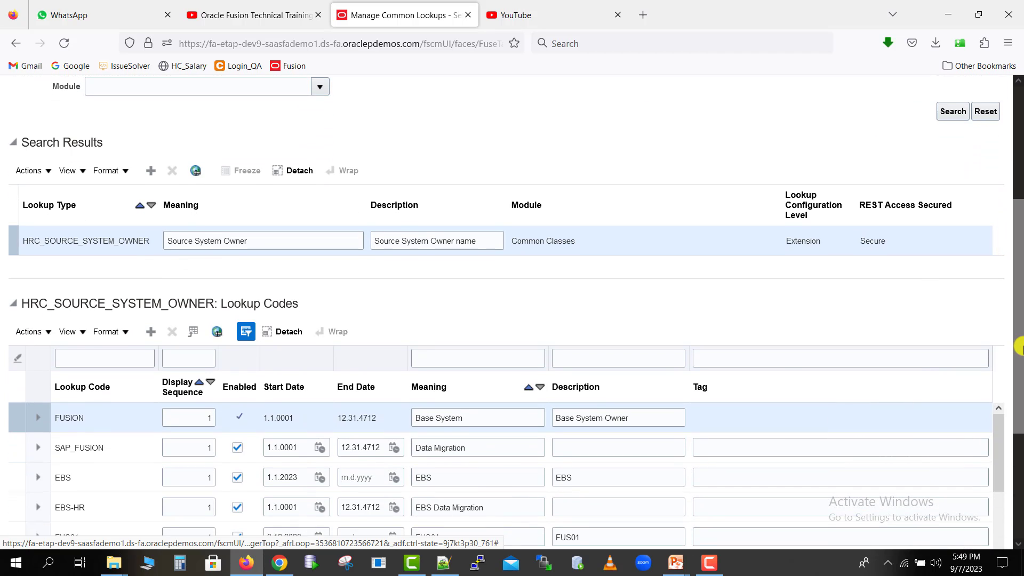
scroll(1008, 292, down, 3)
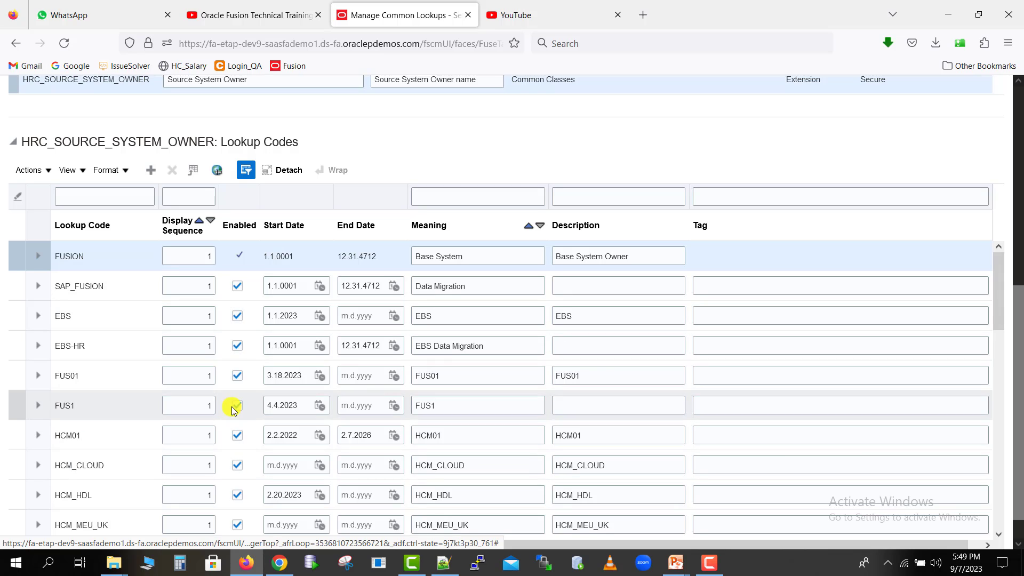
drag(999, 314, 999, 446)
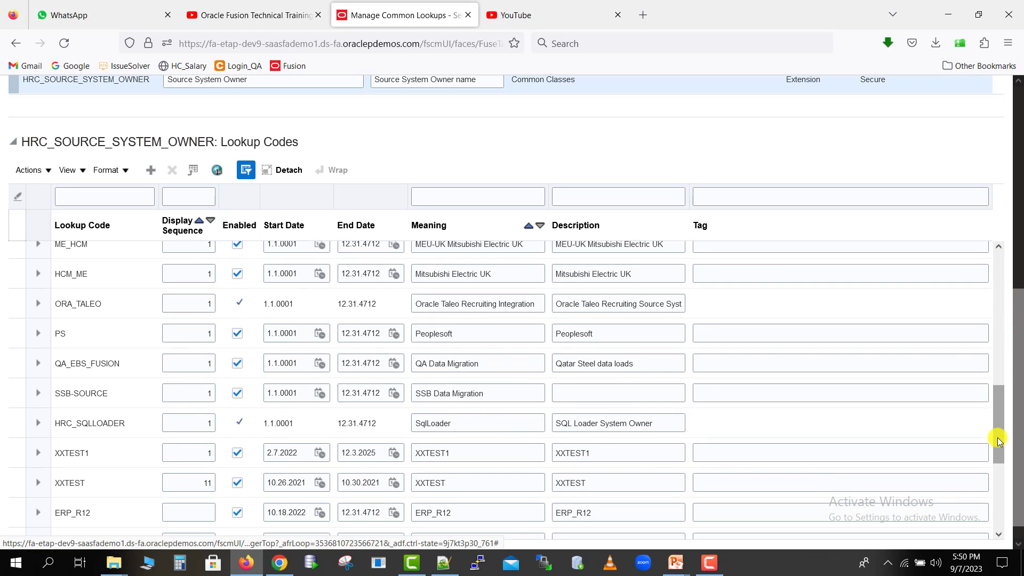
drag(999, 395, 1000, 469)
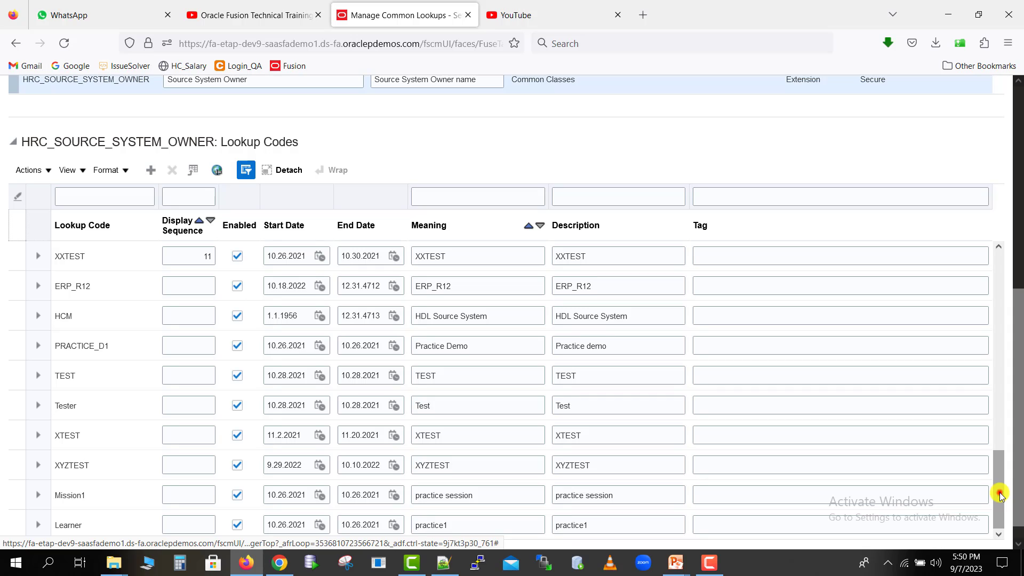
drag(999, 492, 1012, 286)
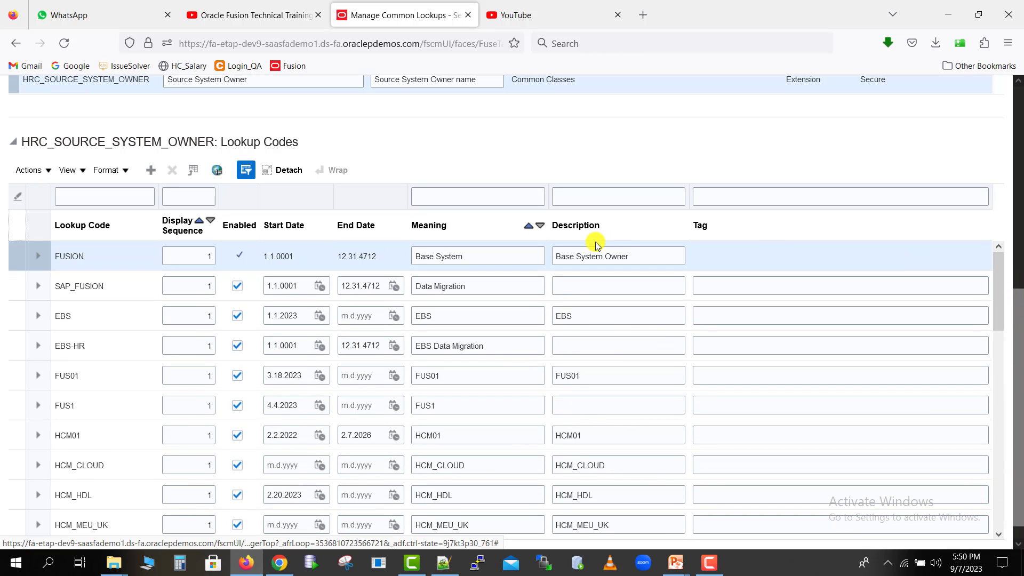
click(150, 171)
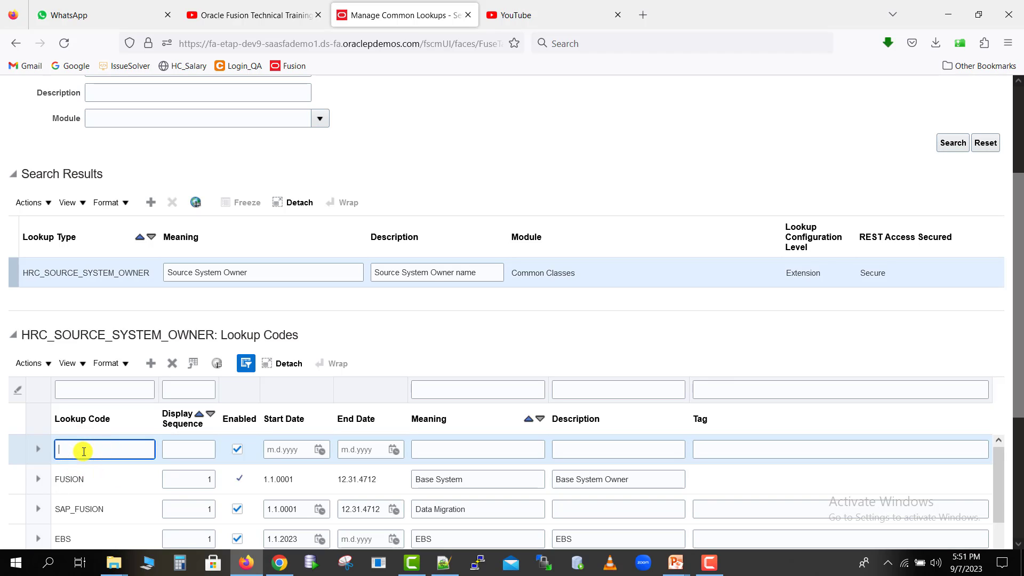
key(alt+Tab)
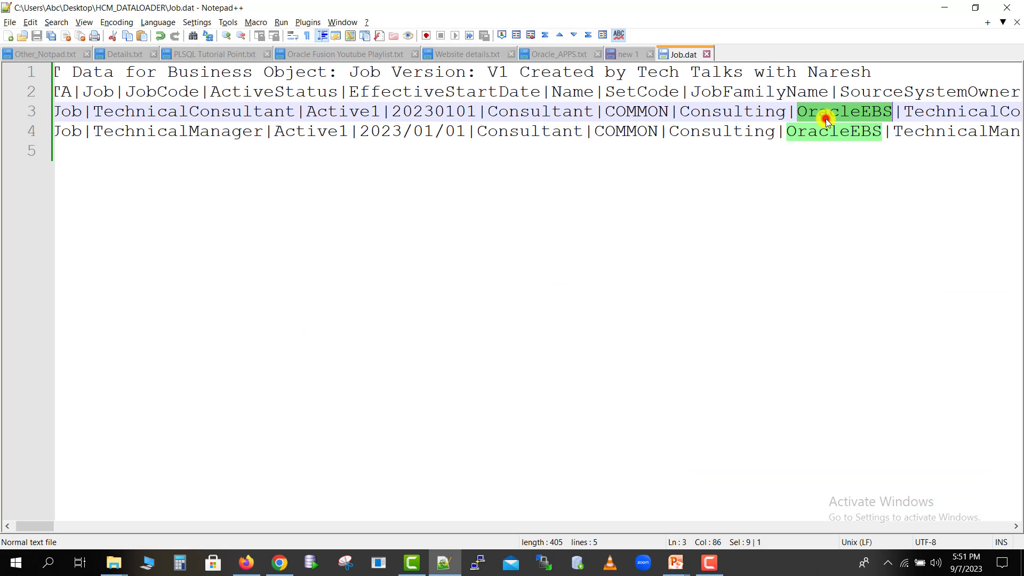
double_click(825, 119)
key(ctrl+c)
key(alt+Tab)
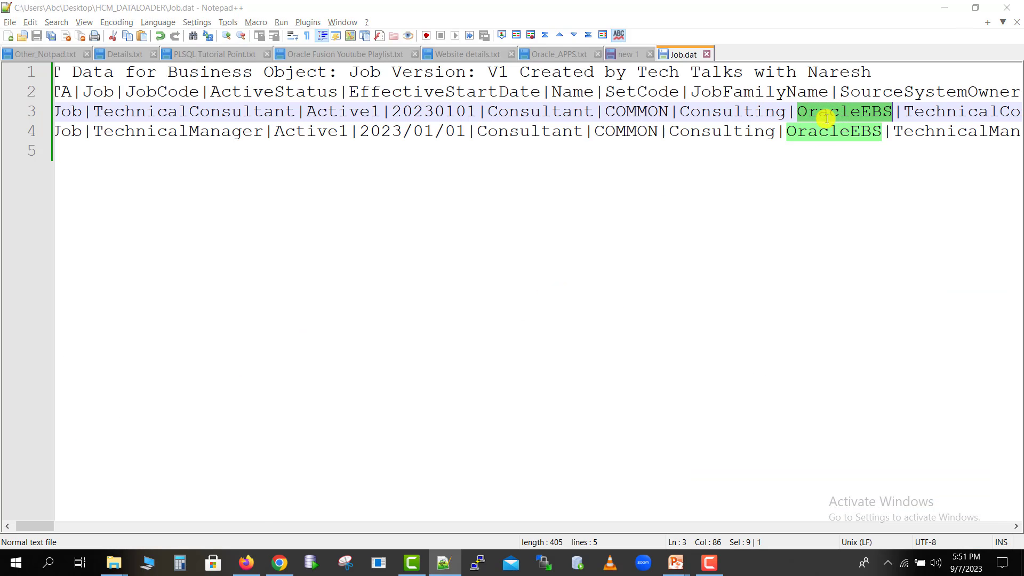
key(Tab)
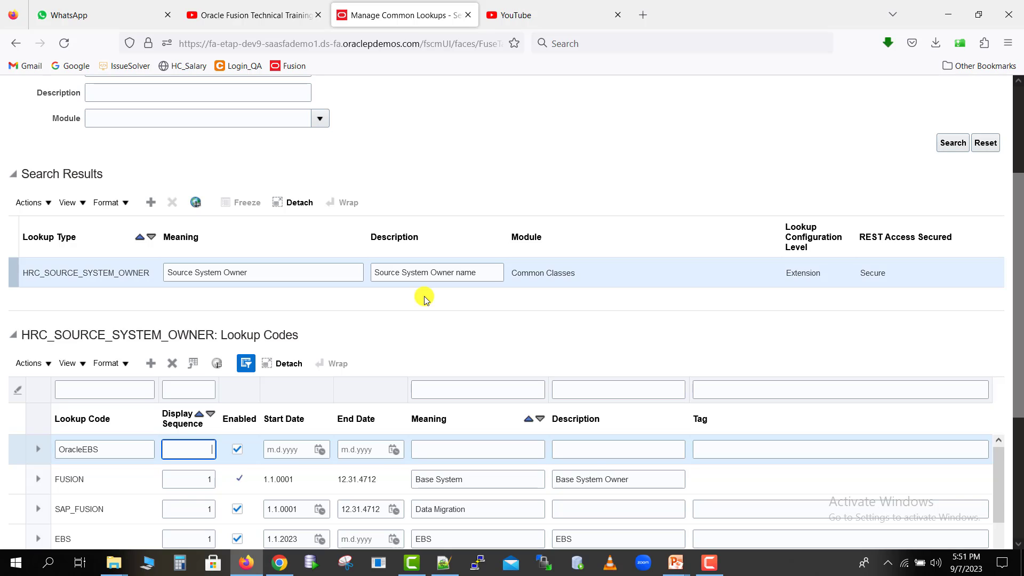
Step: Give the new OracleEBS lookup code display sequence 1 and start date 1.1.2023
key(Tab)
click(287, 449)
text(0)
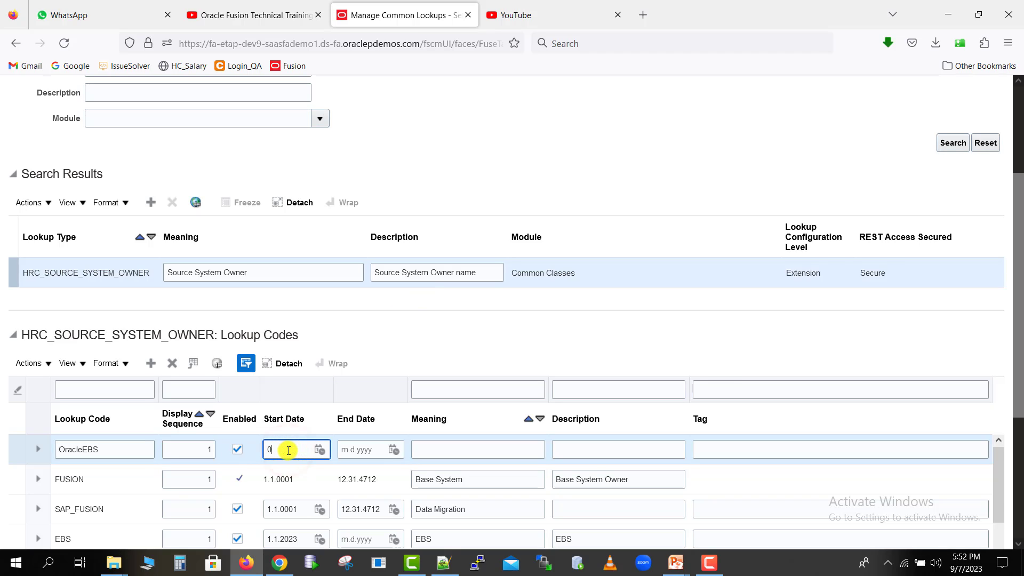
text(1.1.)
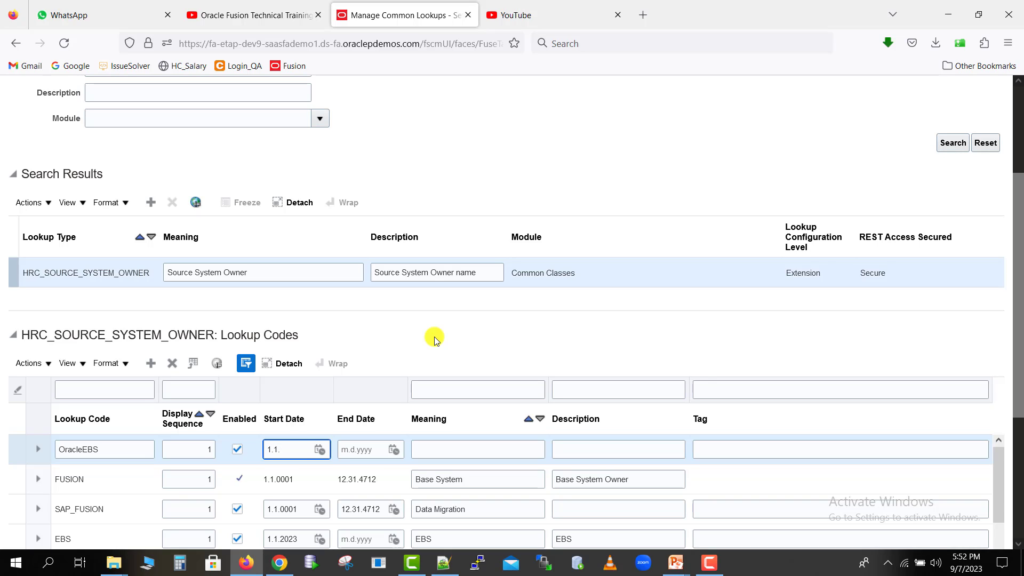
text(3)
key(Tab)
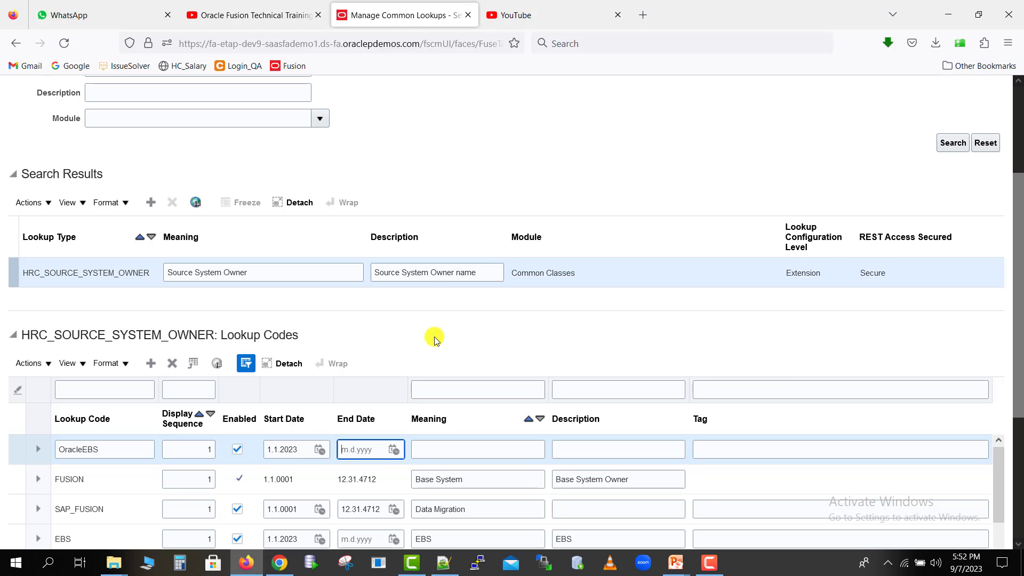
Step: Fill in OracleEBS as both meaning and description of the new lookup code, then save and close the lookups
key(Tab)
key(ctrl+v)
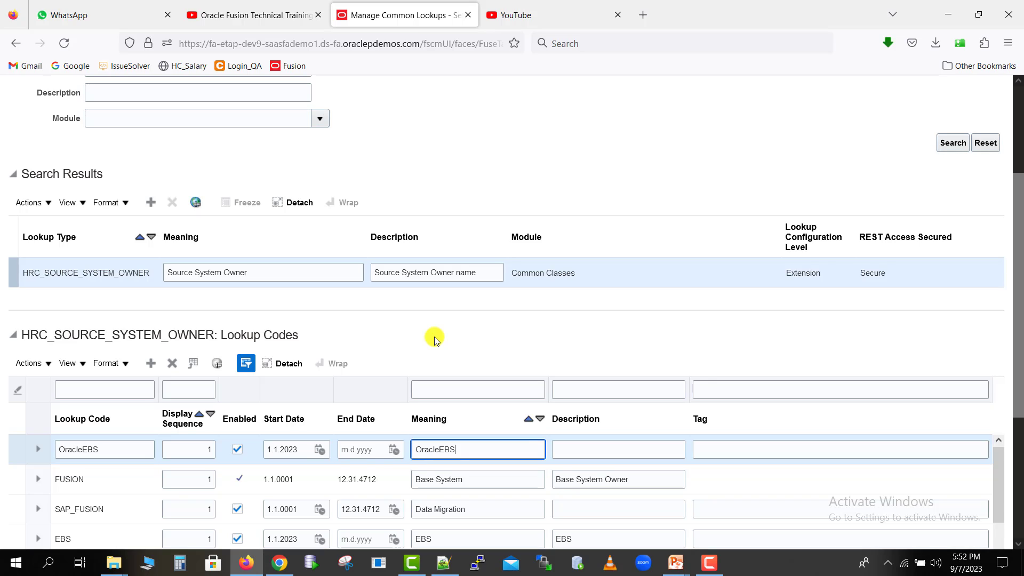
key(Tab)
key(ctrl+v)
key(Tab)
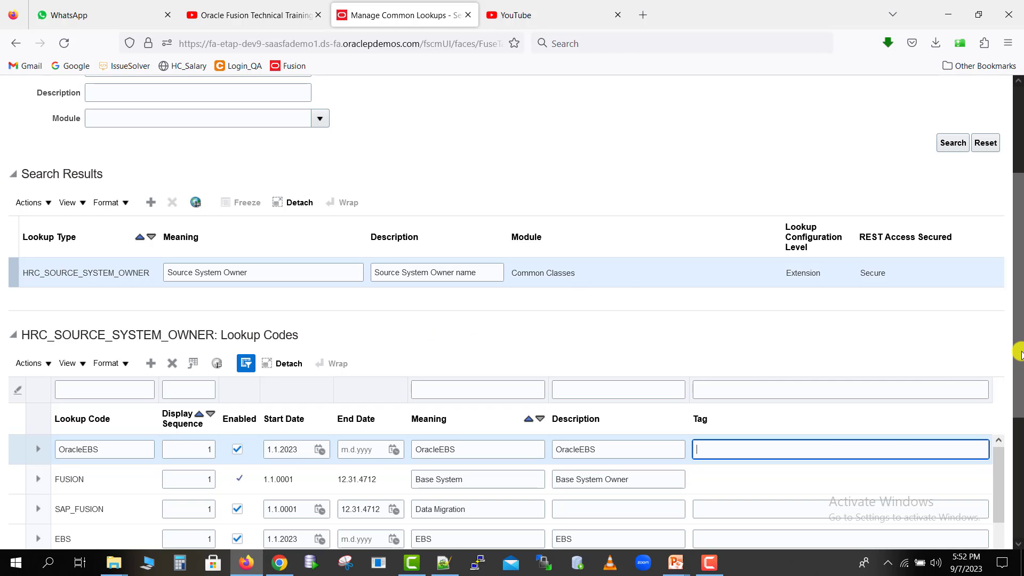
drag(1018, 352, 1019, 292)
click(920, 99)
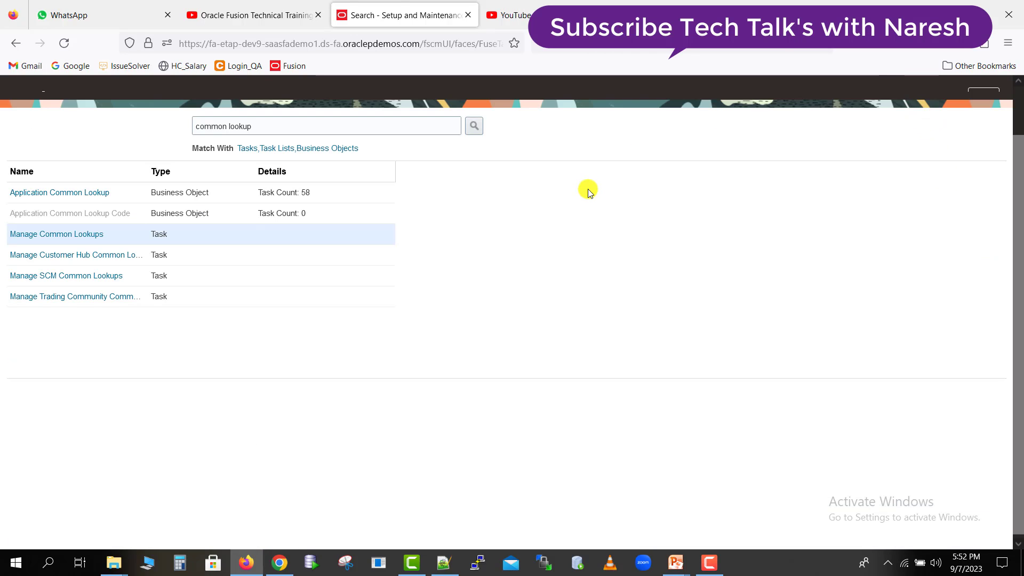
Step: Reopen the Manage Common Lookups task and search for the meaning Source System Owner
click(95, 236)
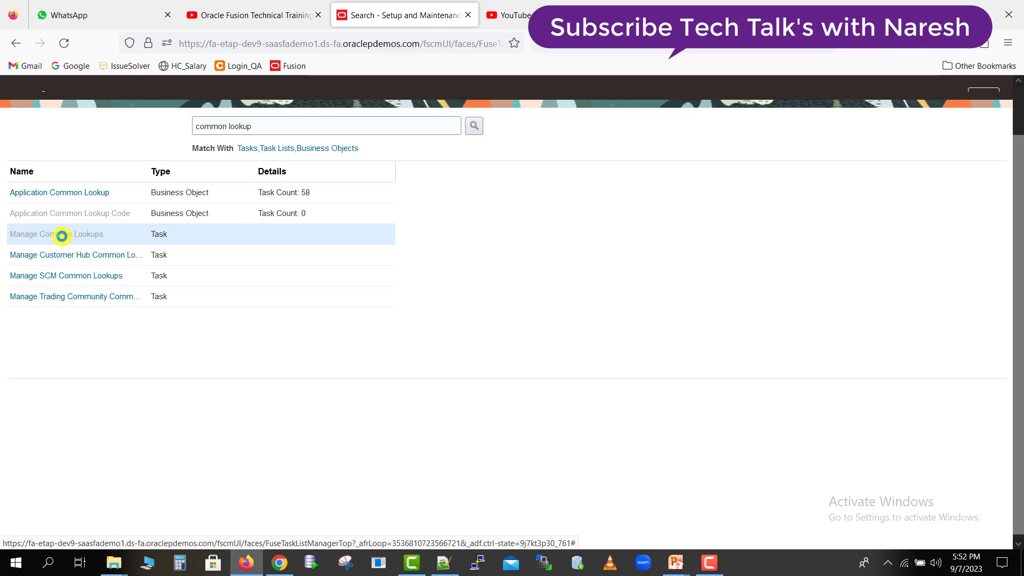
click(153, 192)
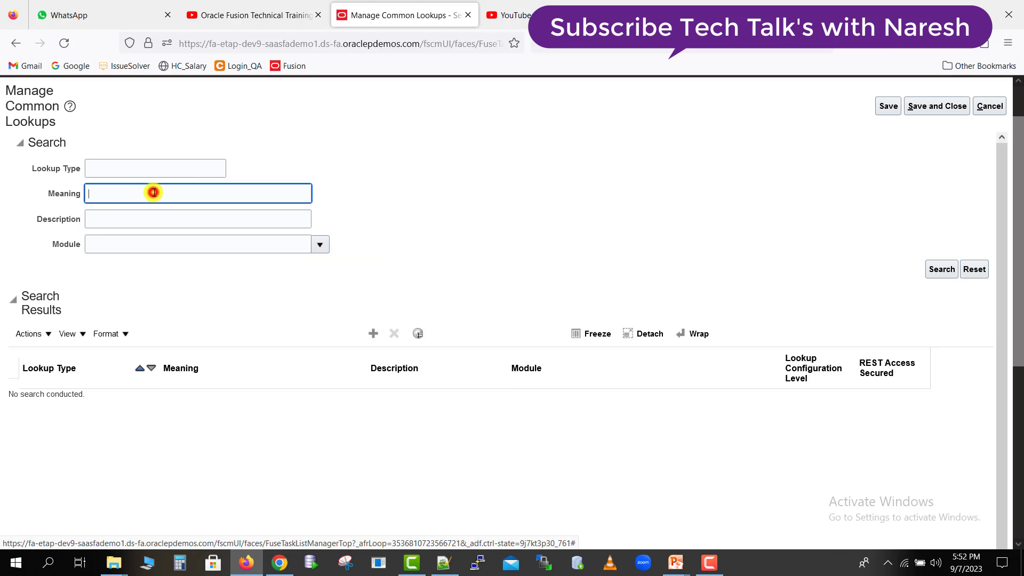
click(144, 210)
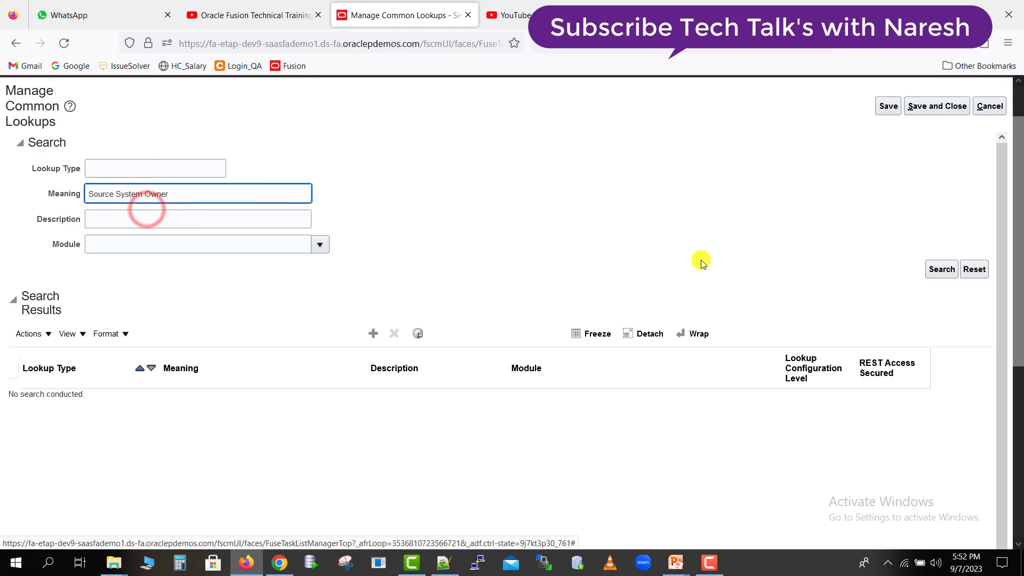
click(947, 269)
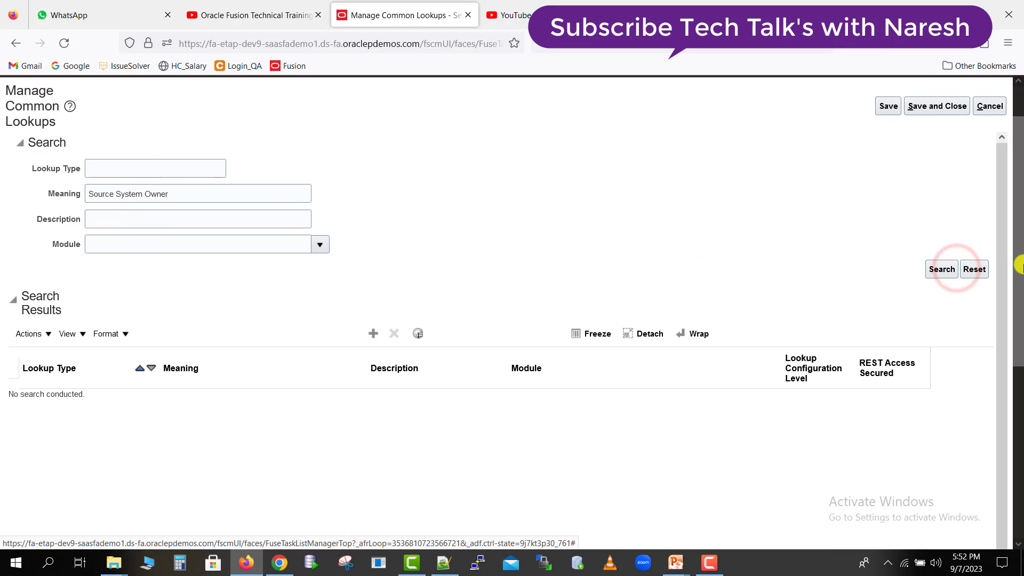
Step: Check the HRC_SOURCE_SYSTEM_OWNER lookup codes for the saved OracleEBS entry
drag(1020, 262, 1019, 429)
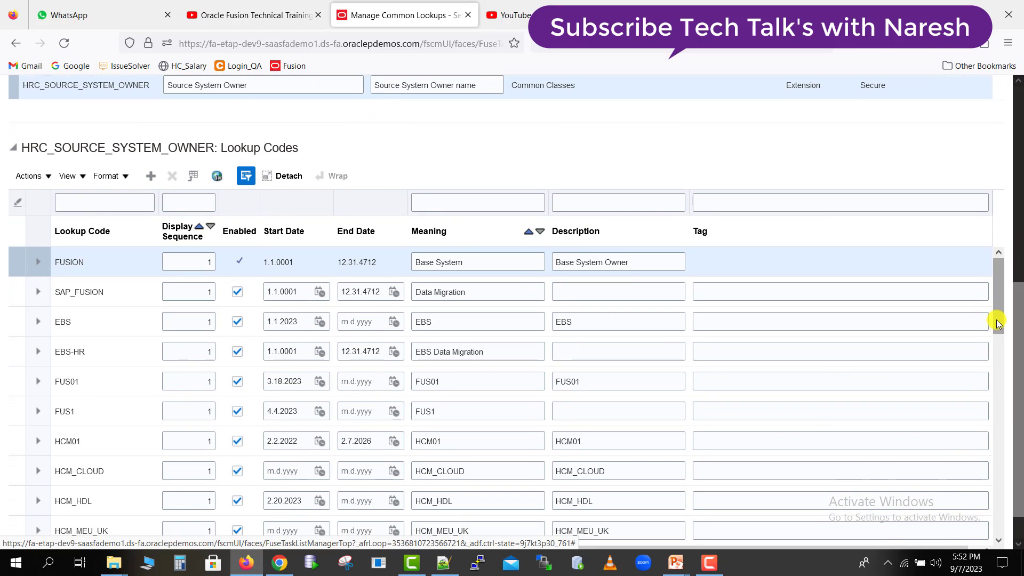
drag(997, 320, 999, 415)
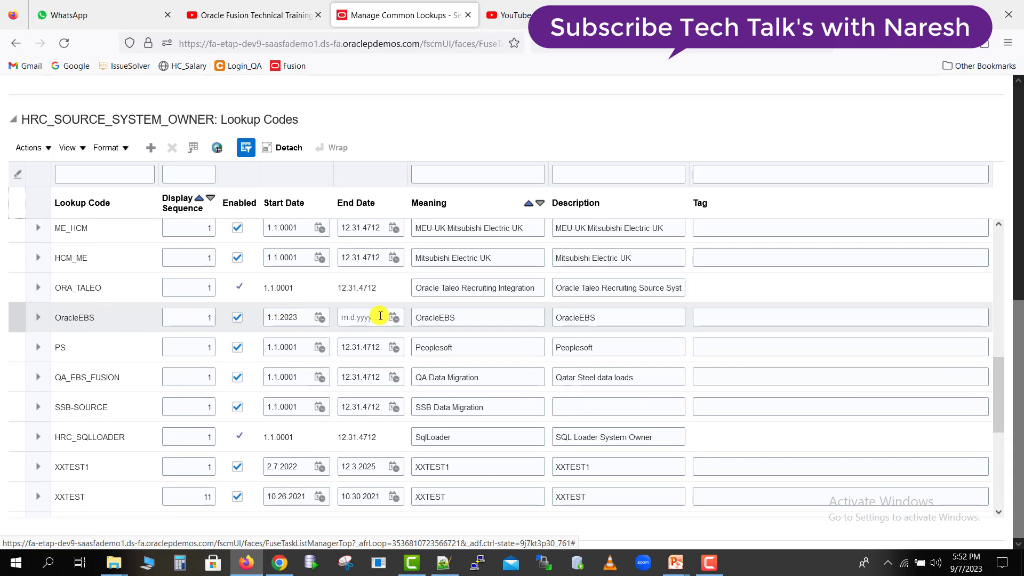
scroll(1019, 358, up, 4)
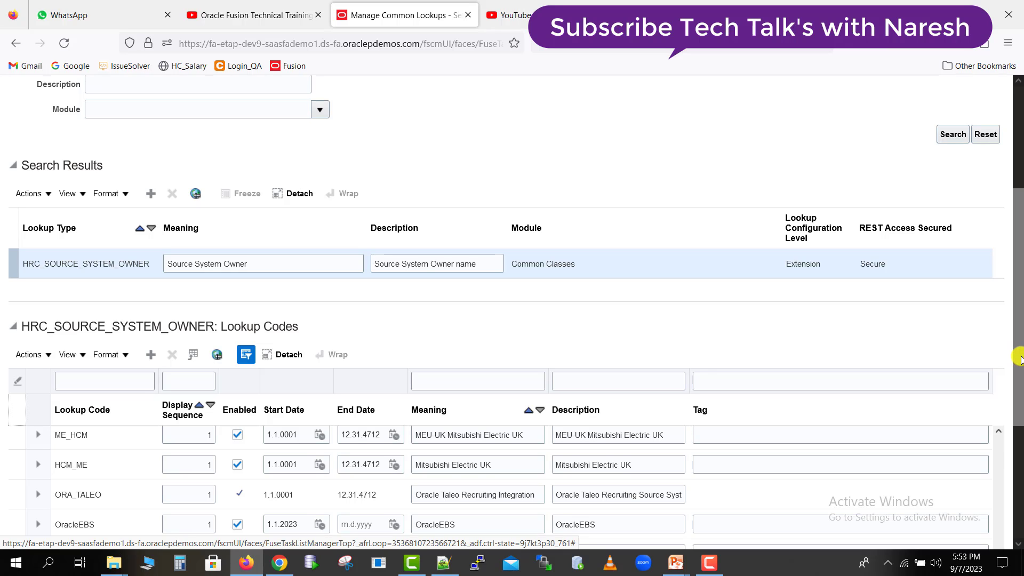
Step: Return to the home page and open Import and Load Data in the Data Exchange work area
drag(1019, 359, 1019, 276)
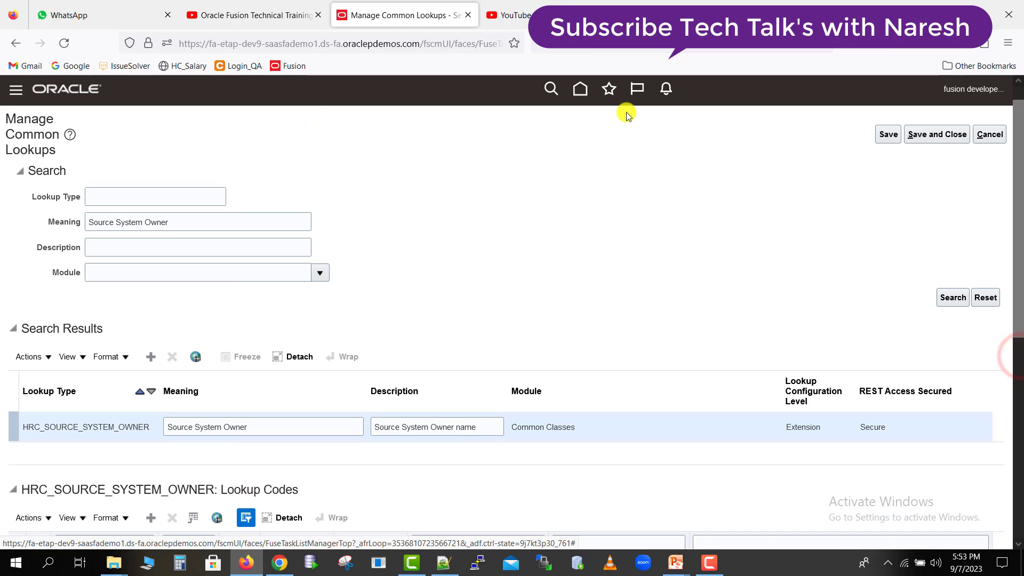
click(585, 96)
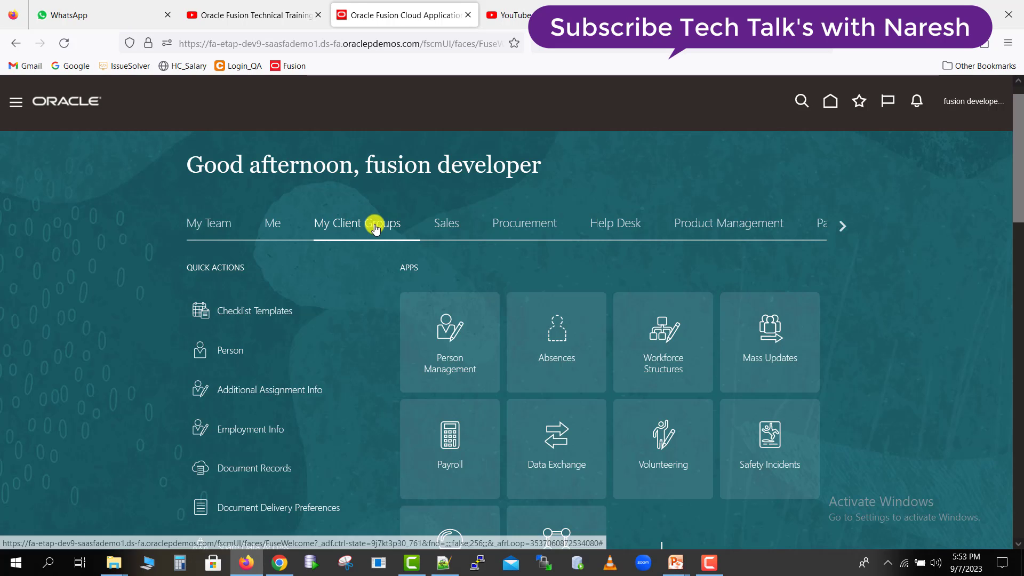
click(543, 442)
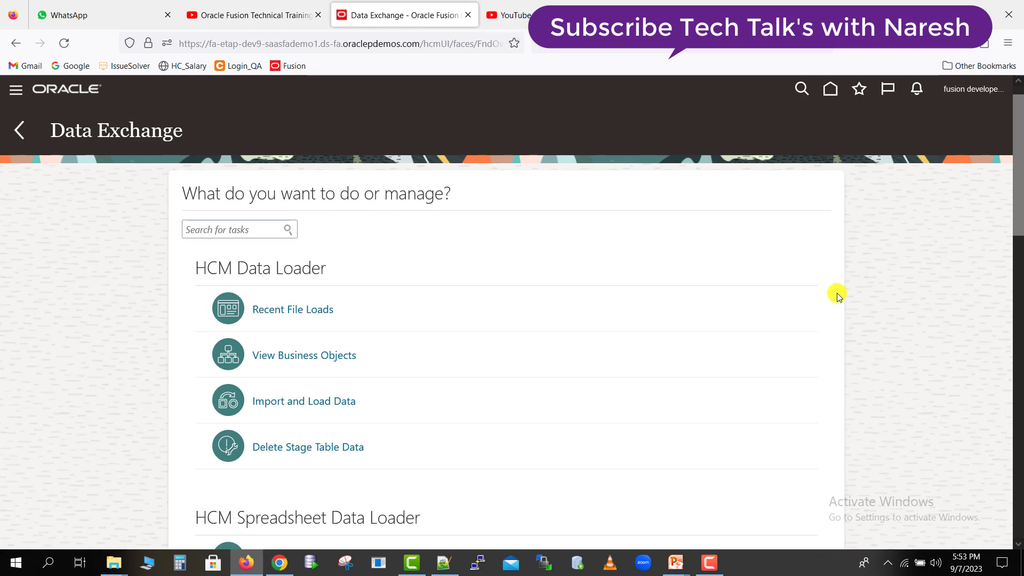
click(344, 408)
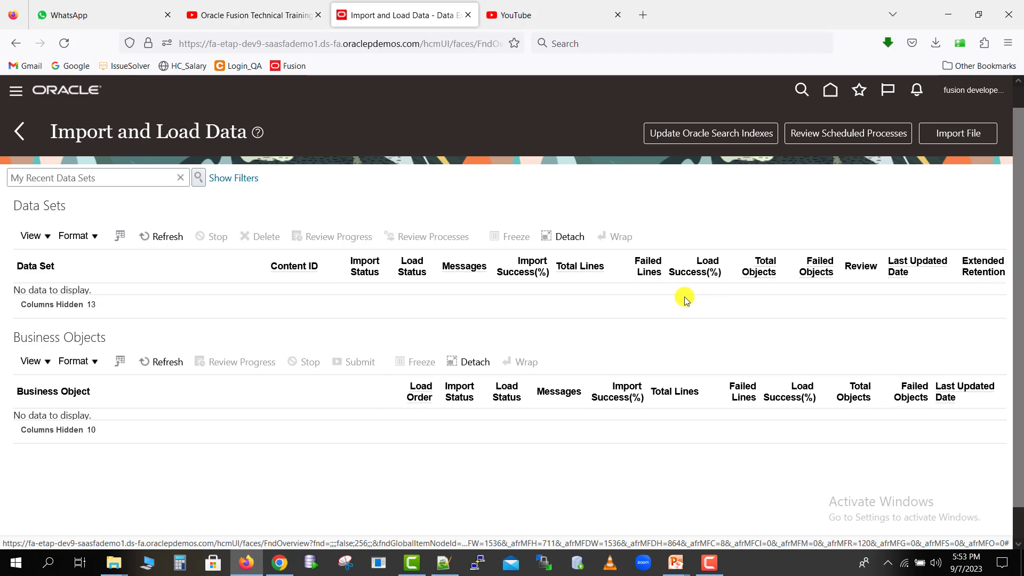
Step: Switch to Notepad++, save Job.dat, and check the active status and effective start date in the TechnicalConsultant row
click(444, 562)
key(ctrl+s)
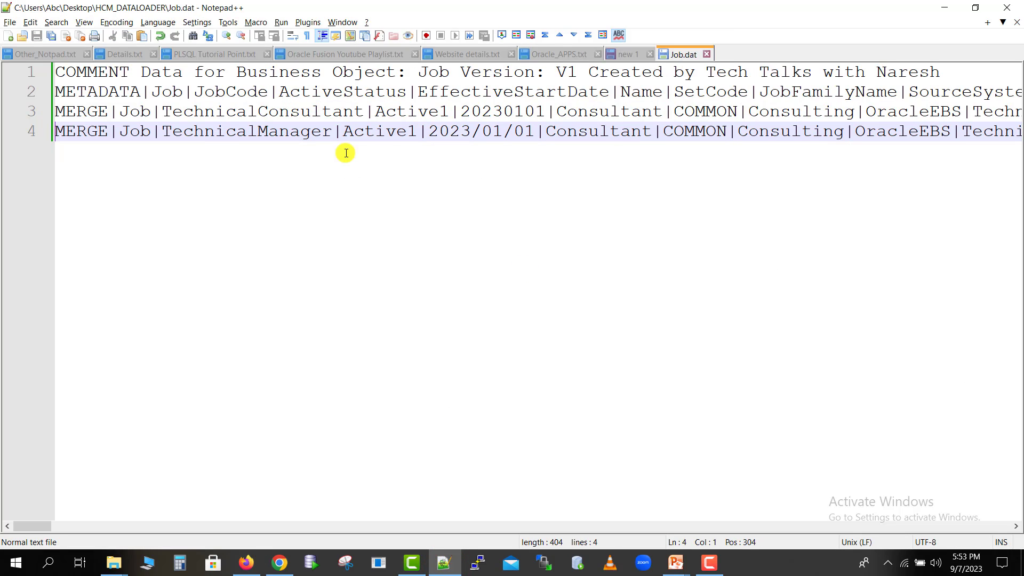
double_click(404, 113)
click(499, 115)
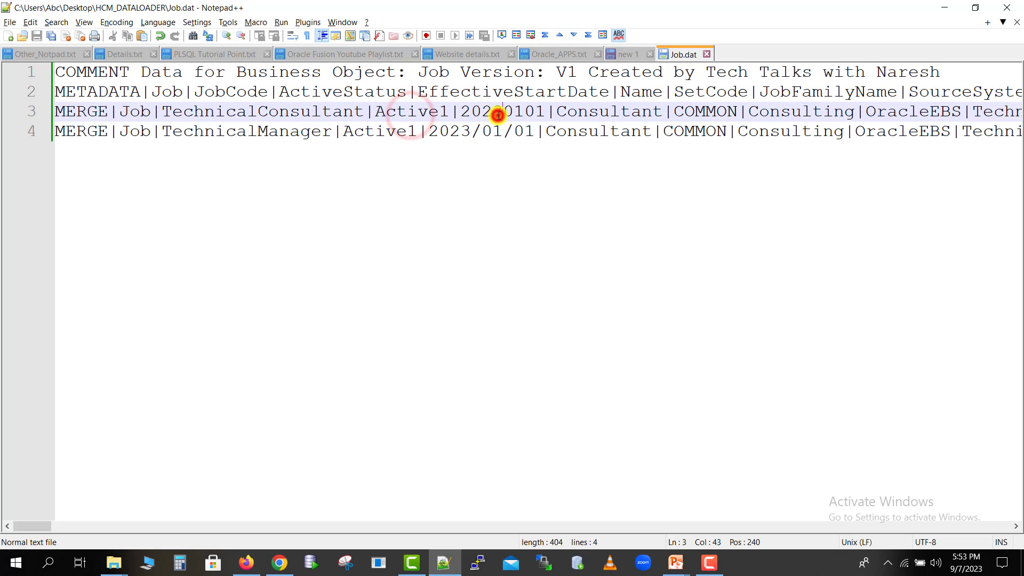
double_click(498, 115)
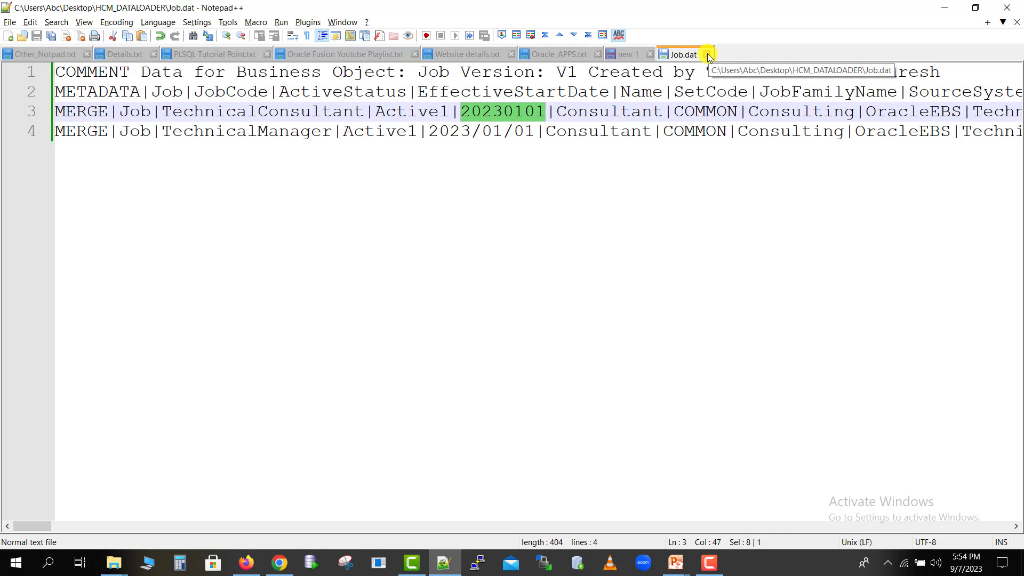
Step: Switch to the HCM_DATALOADER folder in File Explorer and compress Job.dat into a zip archive
key(alt+Tab)
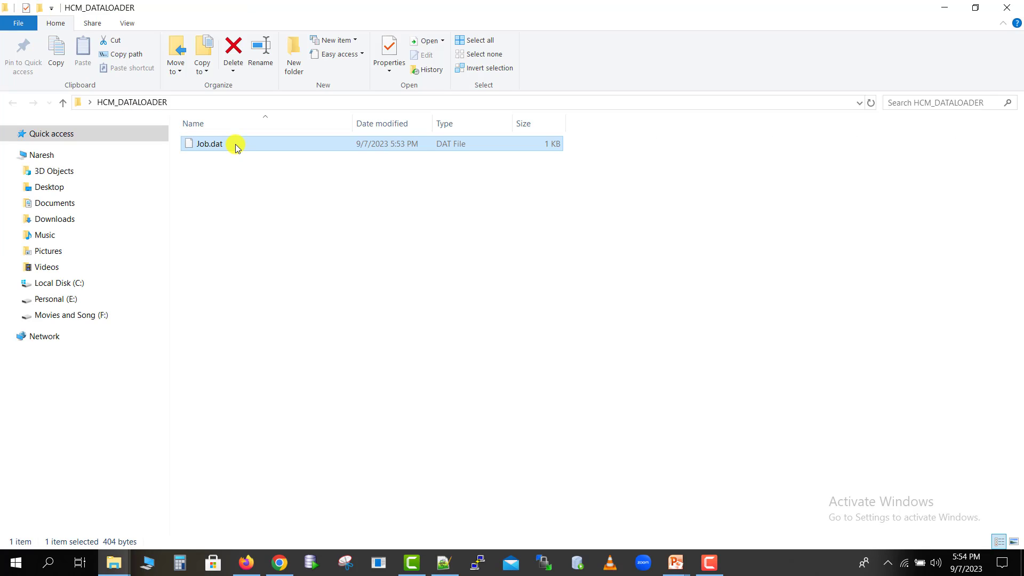
right_click(236, 144)
mouse_move(399, 227)
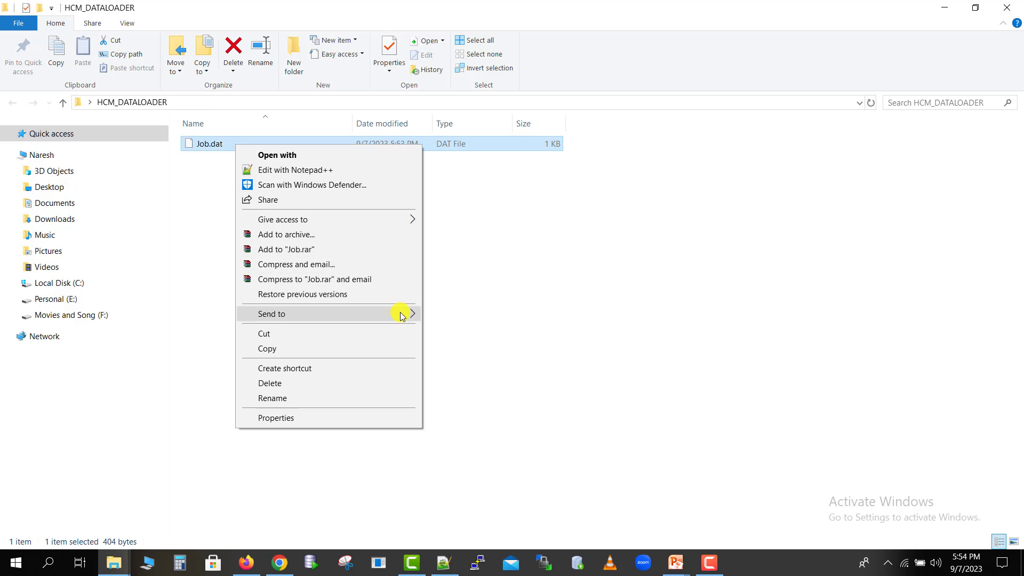
mouse_move(401, 317)
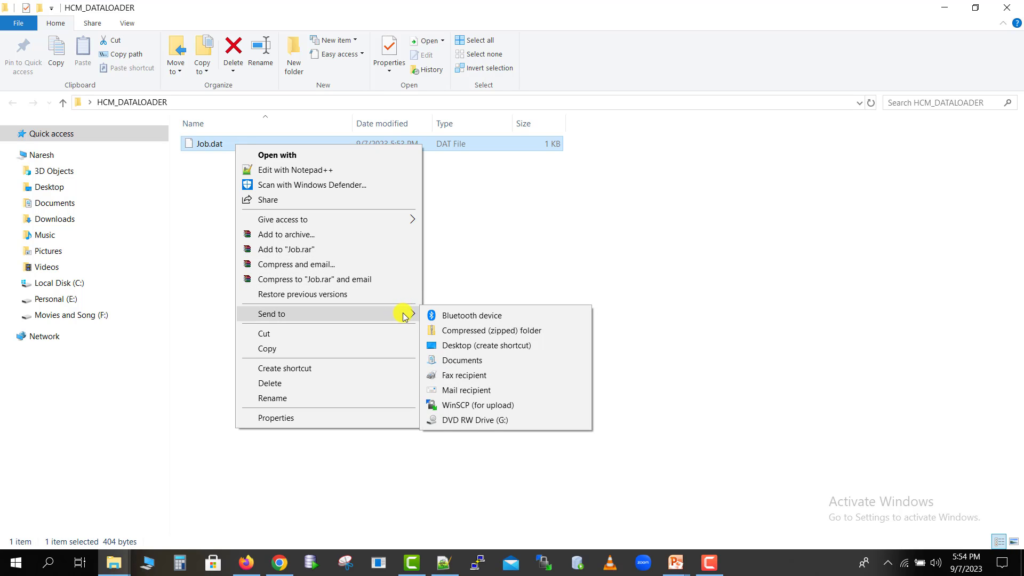
click(449, 332)
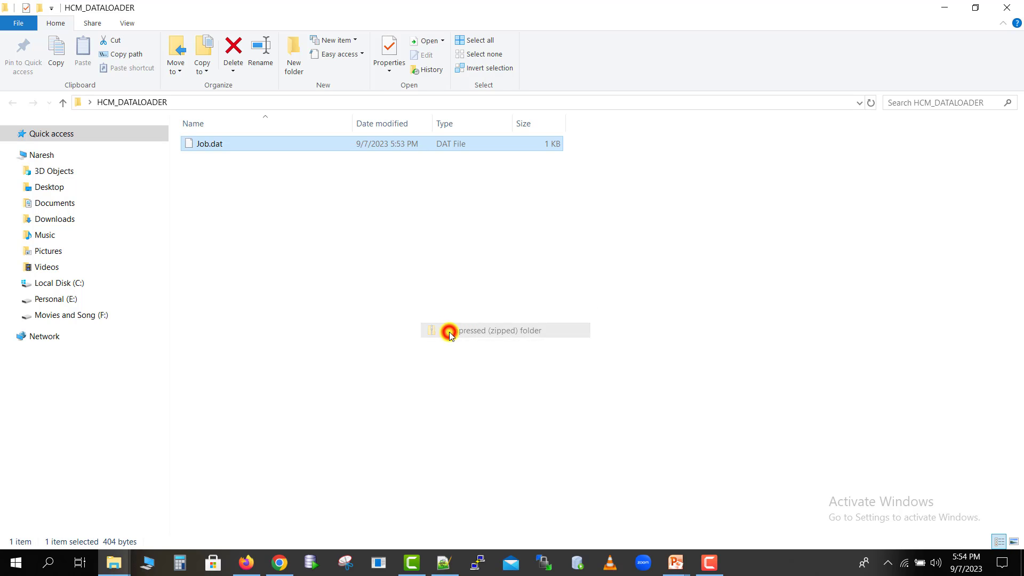
click(335, 275)
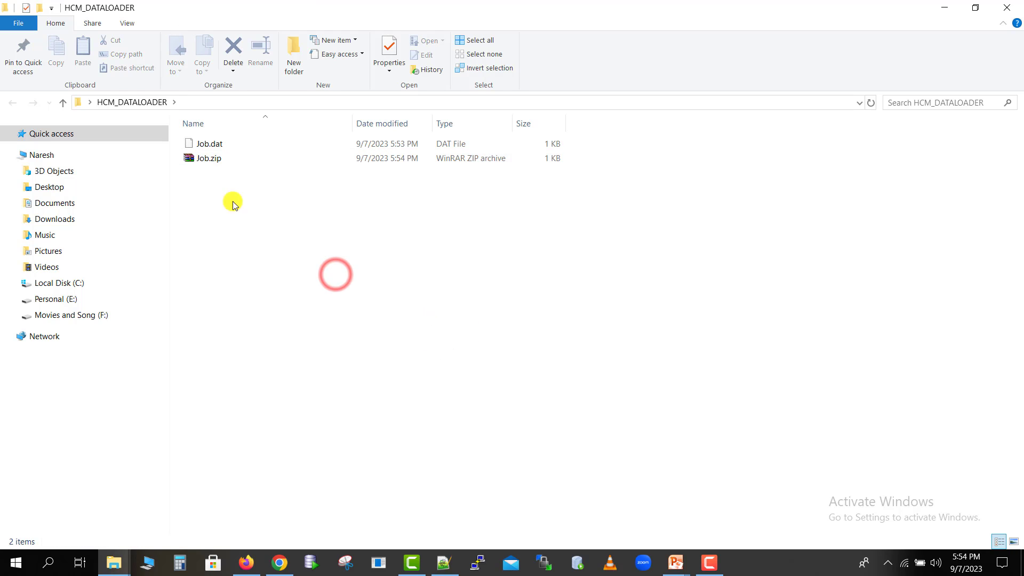
Step: Rename the zip archive of Job.dat as Job_Import.zip
click(207, 143)
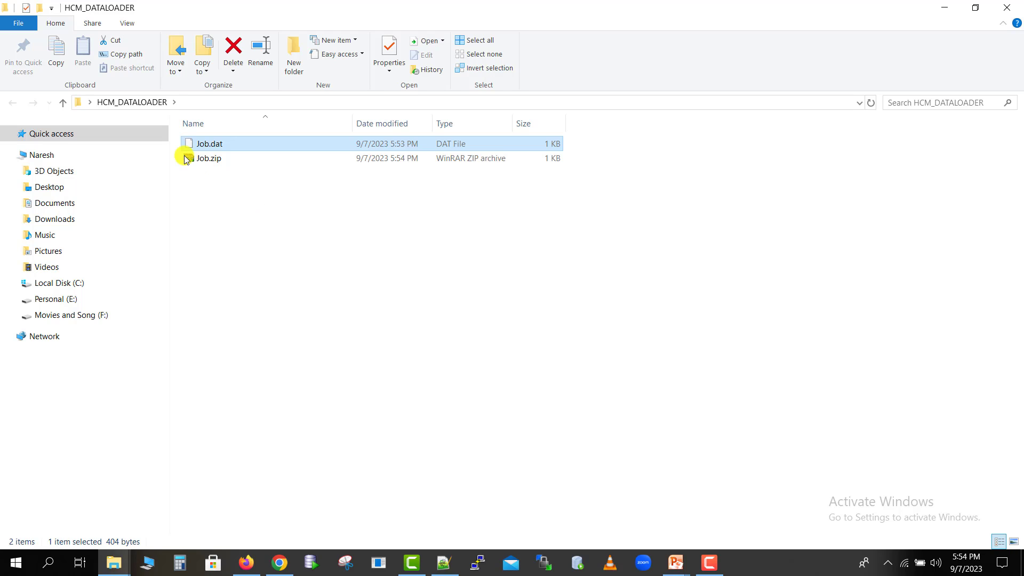
click(211, 162)
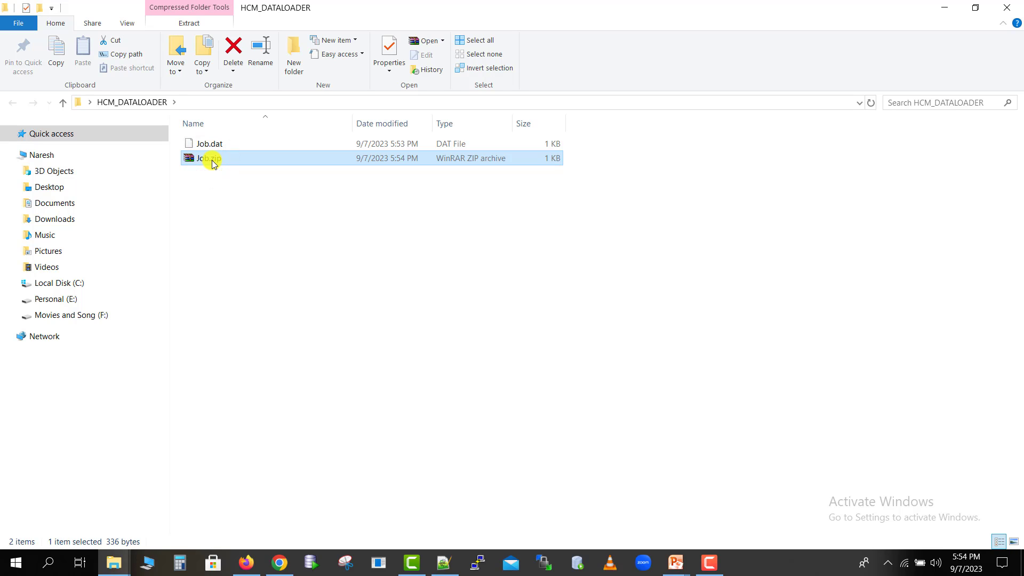
click(212, 160)
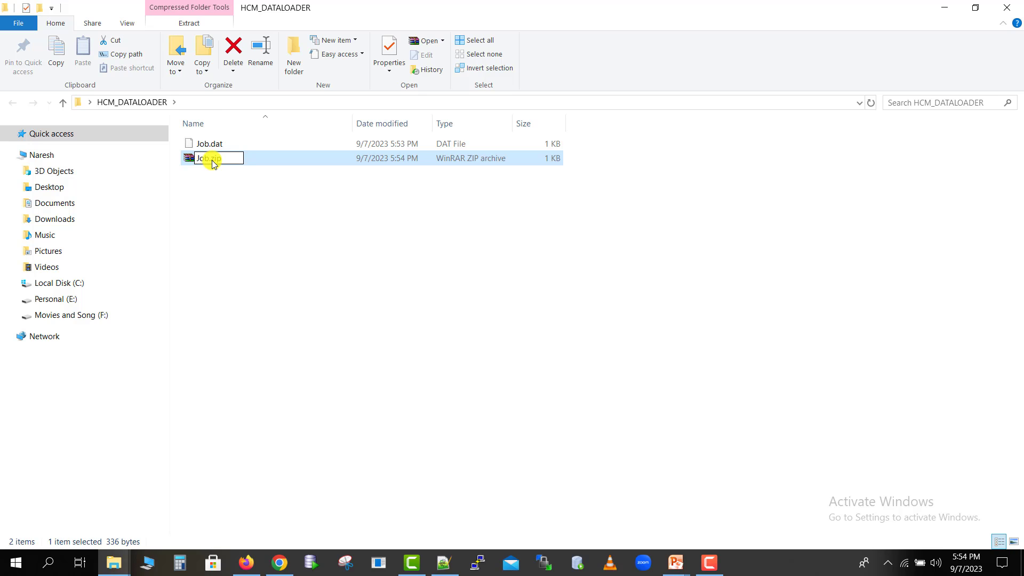
text(_Imp)
text(ort)
key(Return)
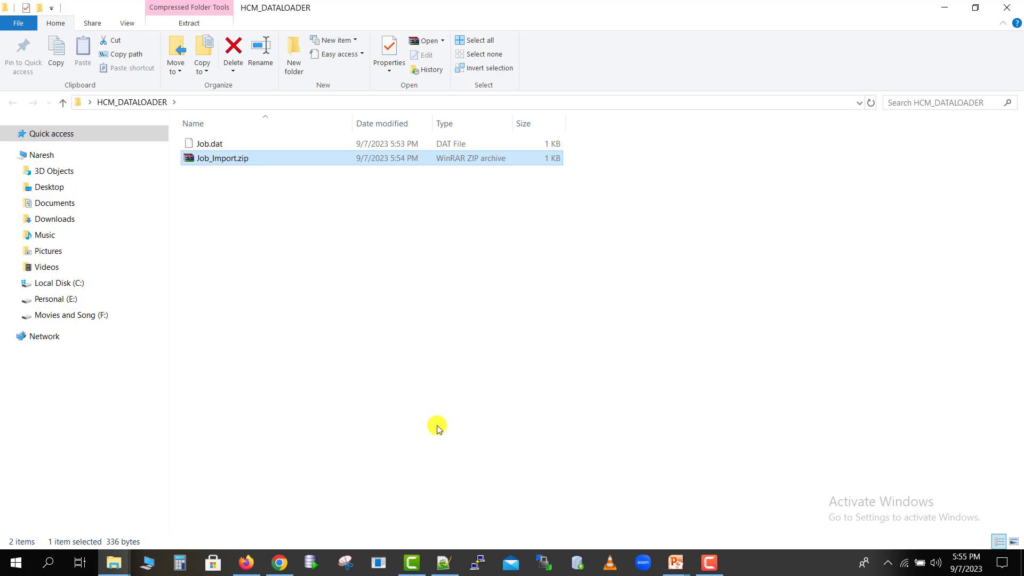
Step: Switch to Oracle Fusion in Firefox, select the local file Job_Import.zip for import, and open its parameters for review
click(254, 565)
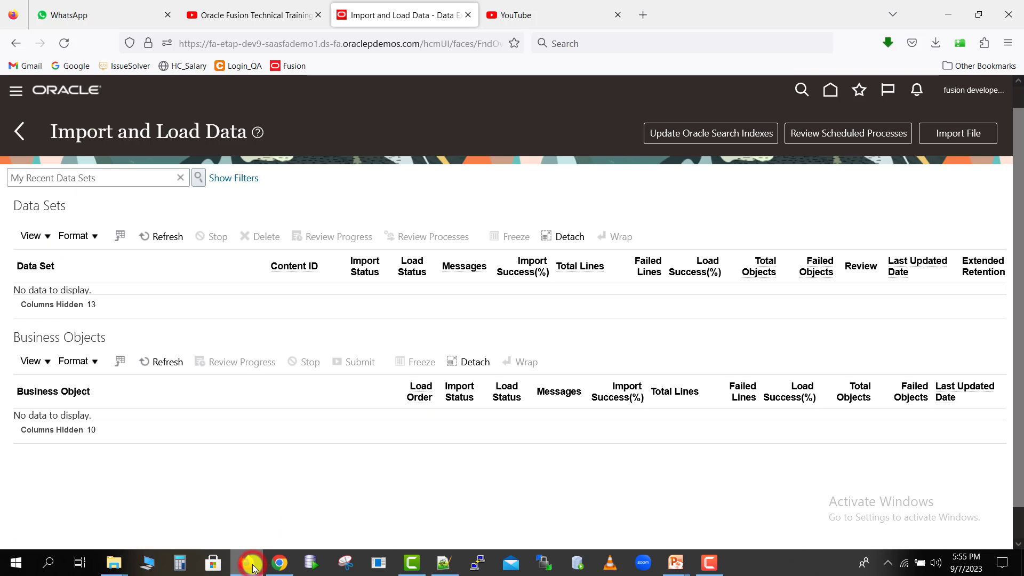
click(950, 133)
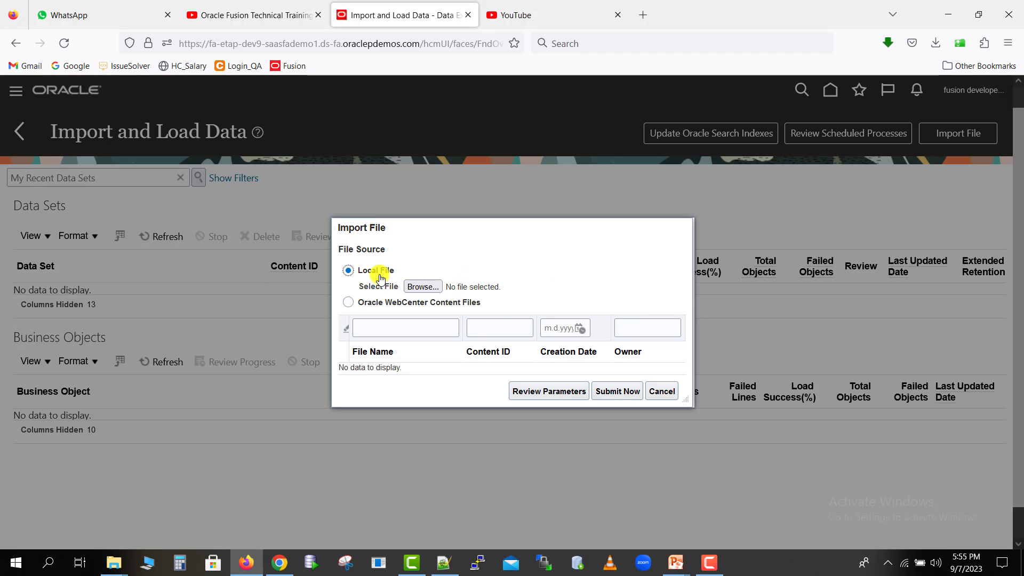
click(411, 287)
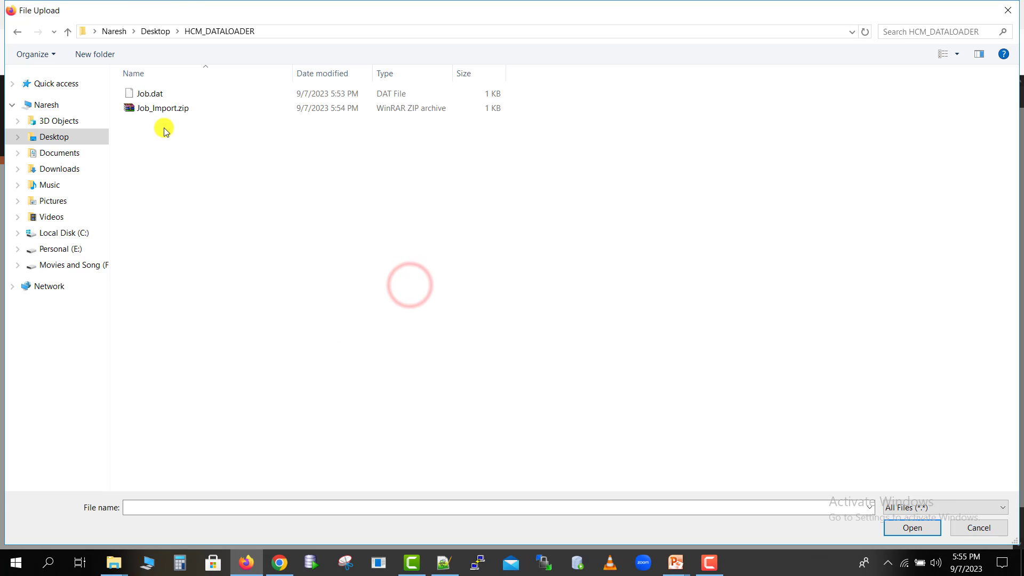
click(187, 109)
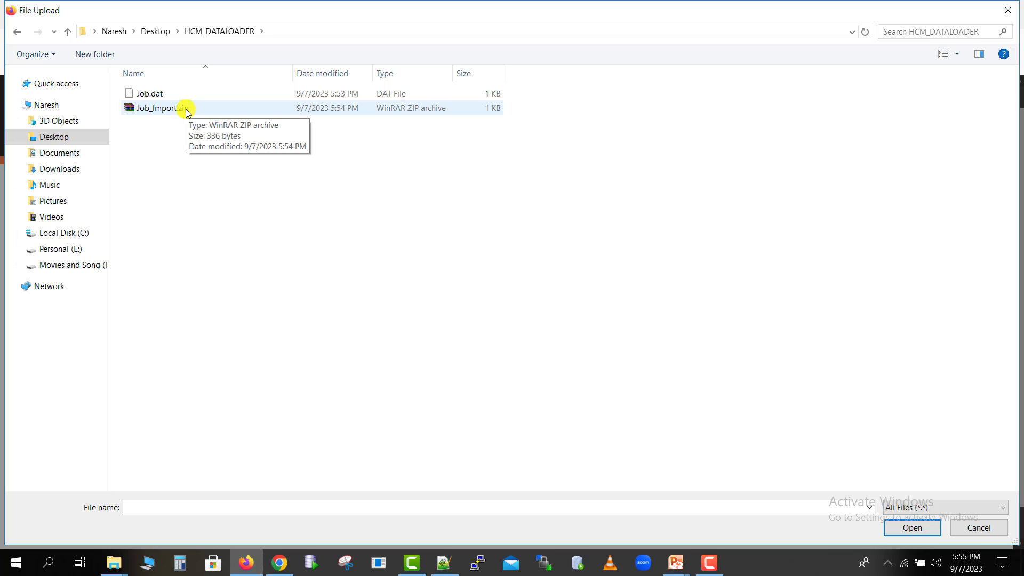
double_click(187, 109)
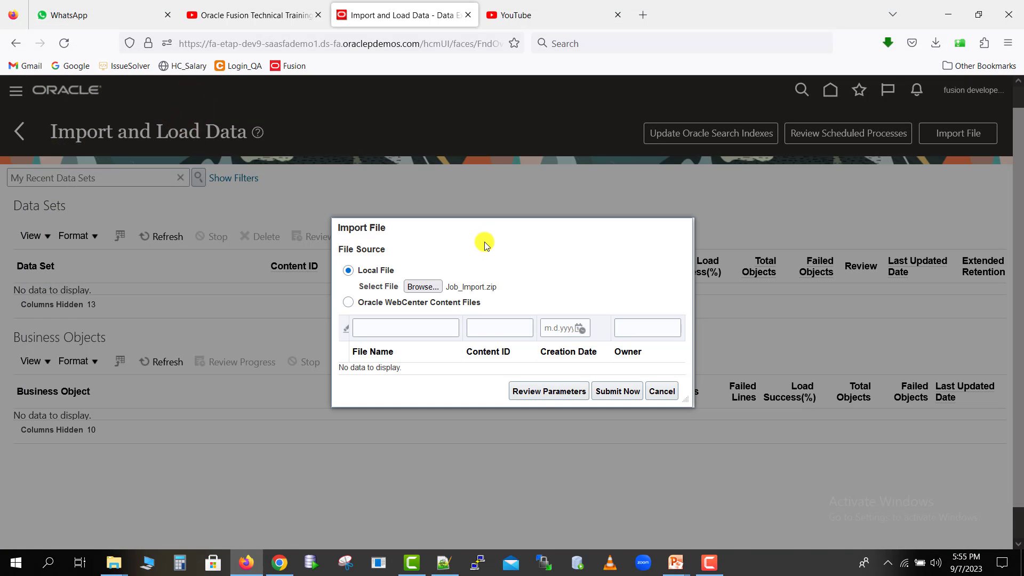
click(542, 396)
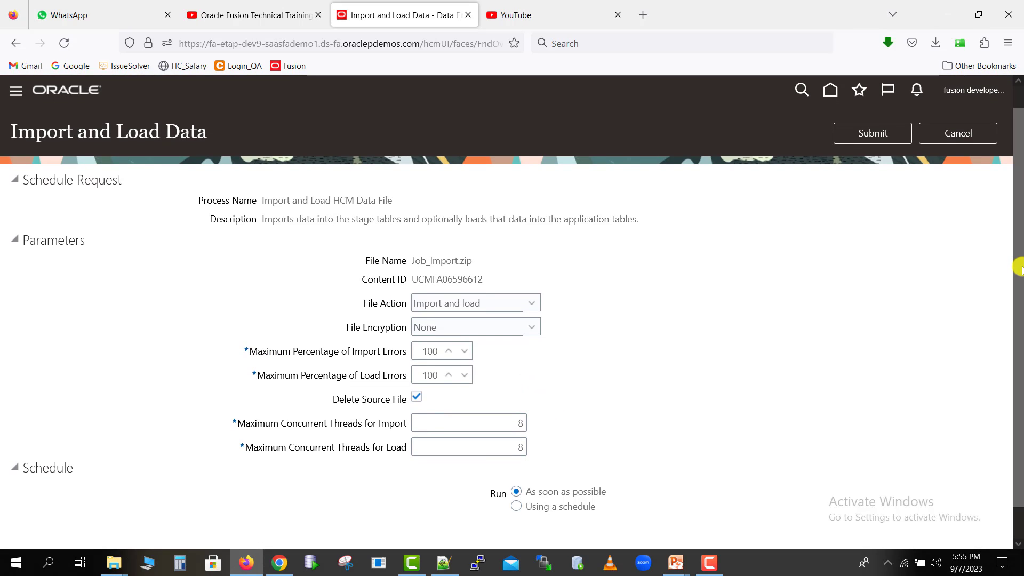
Step: Submit the import and load process for Job_Import.zip and acknowledge its submission
click(870, 139)
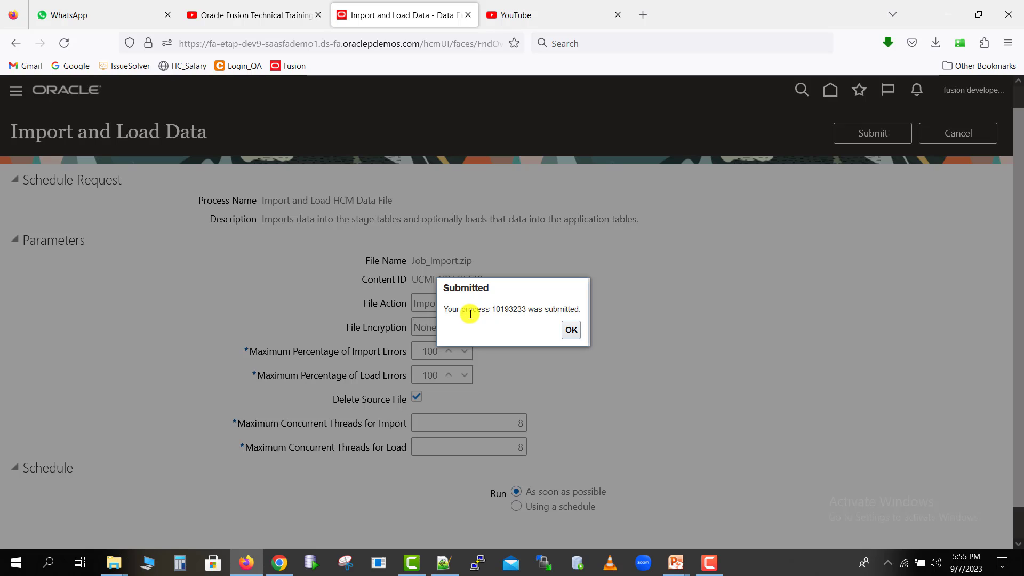
drag(492, 309, 527, 308)
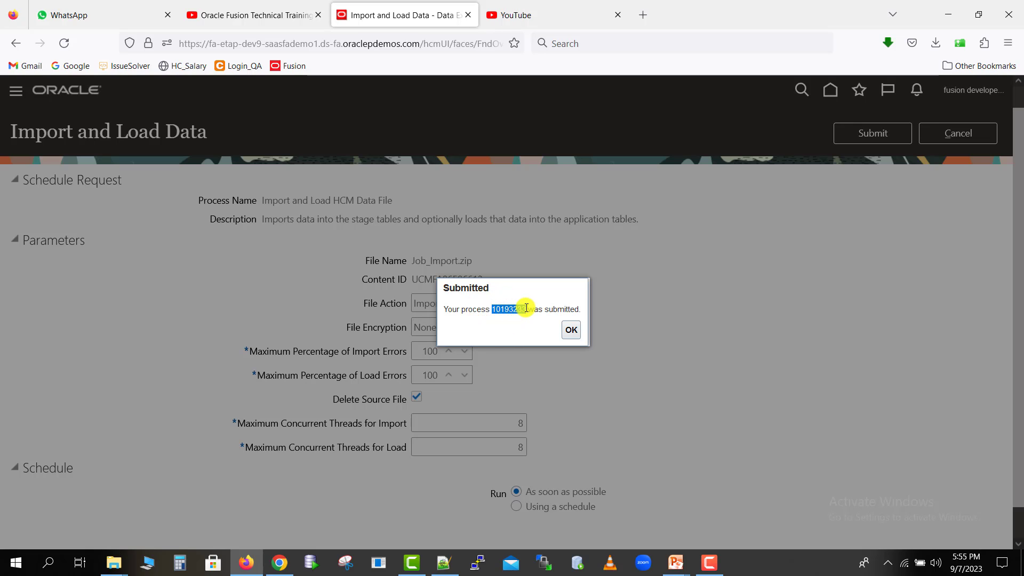
click(573, 330)
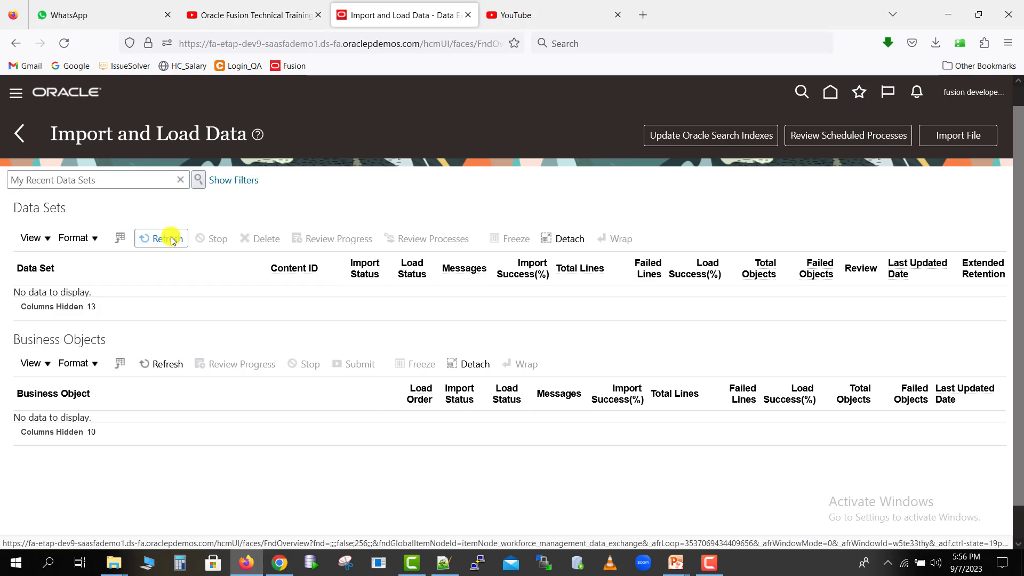
Step: Refresh the data sets repeatedly to monitor the import and load status of Job_Import.zip
click(155, 240)
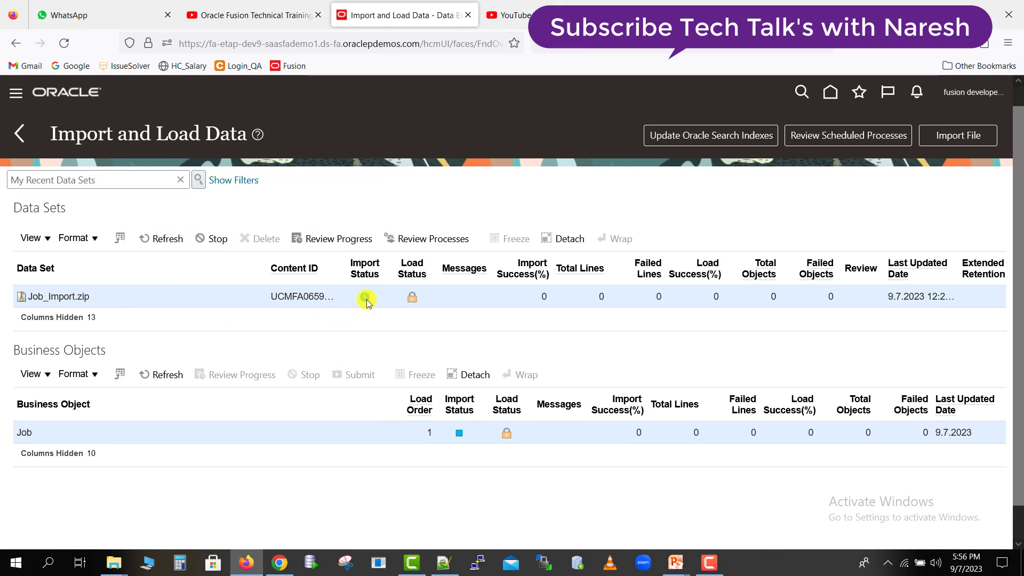
mouse_move(367, 302)
mouse_move(416, 303)
click(153, 240)
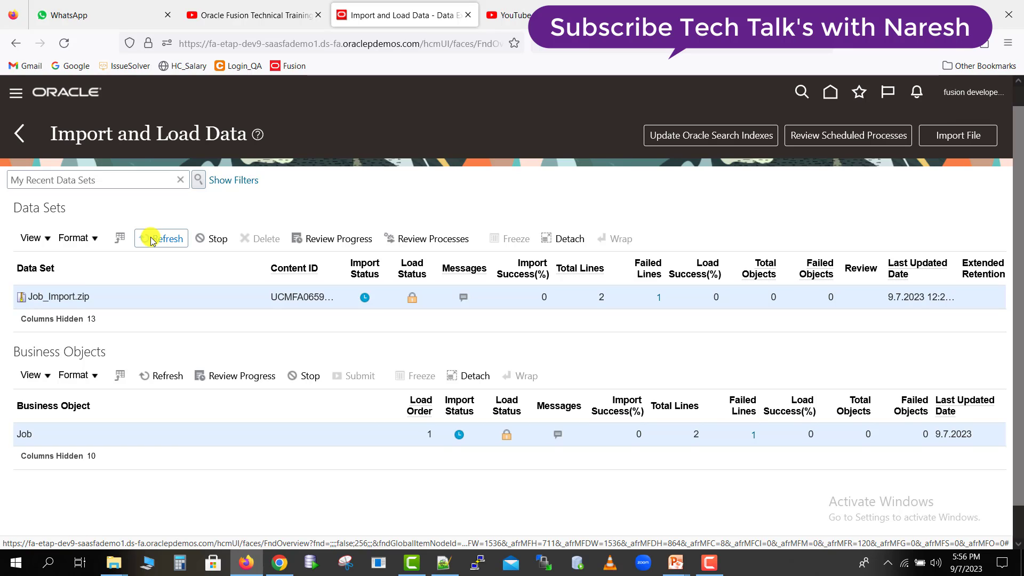
click(153, 241)
click(153, 240)
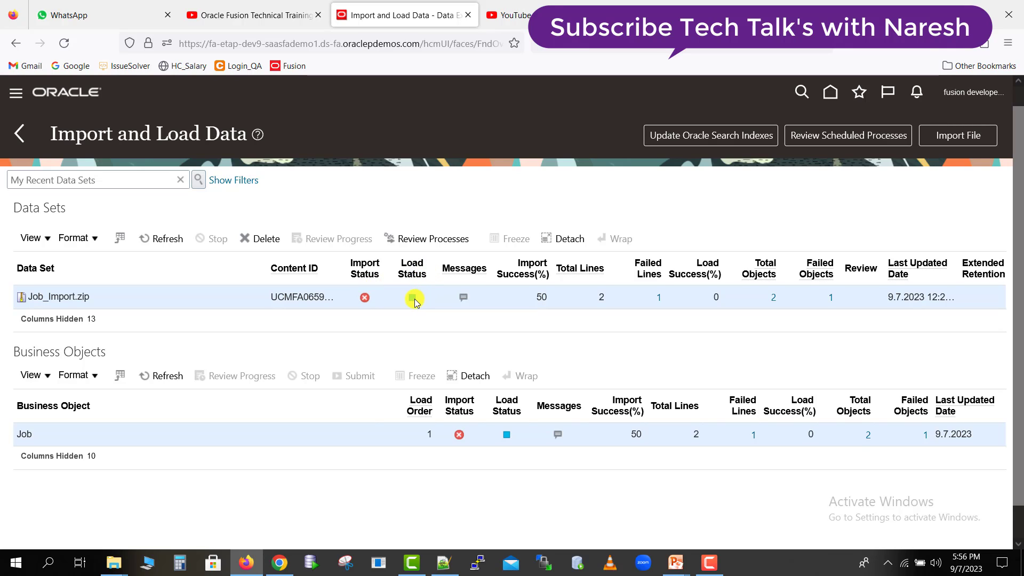
mouse_move(414, 302)
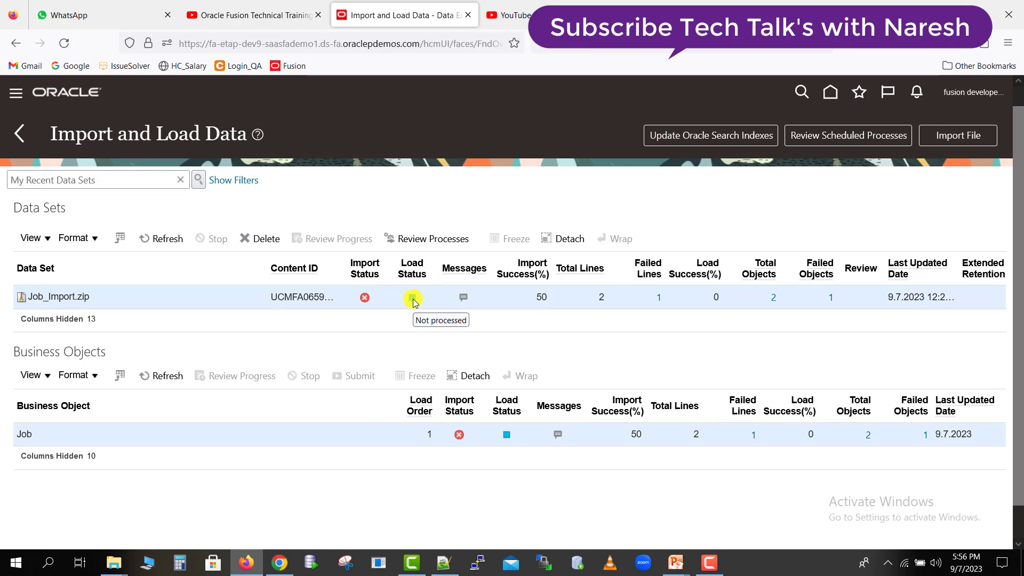
click(162, 239)
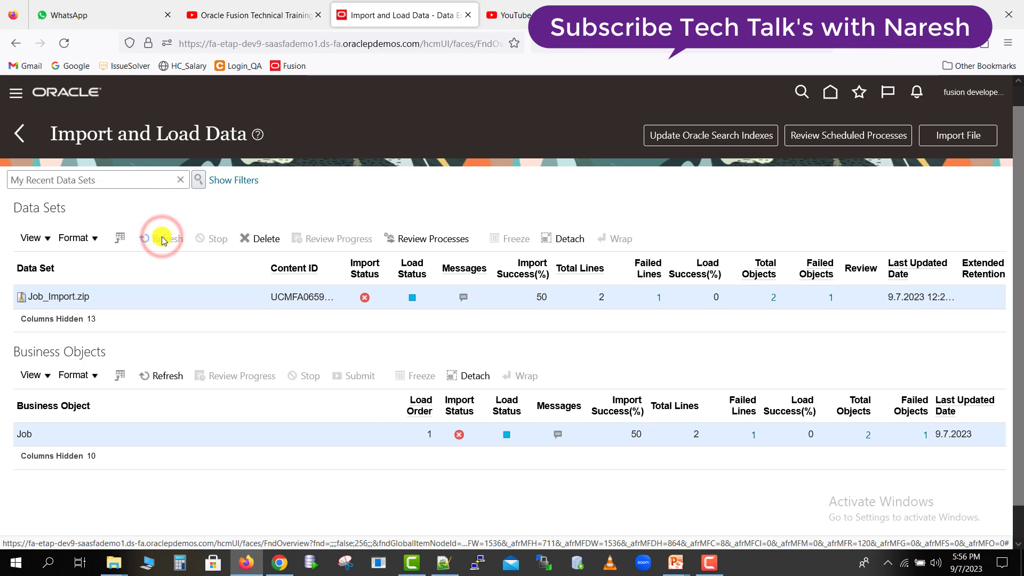
click(162, 239)
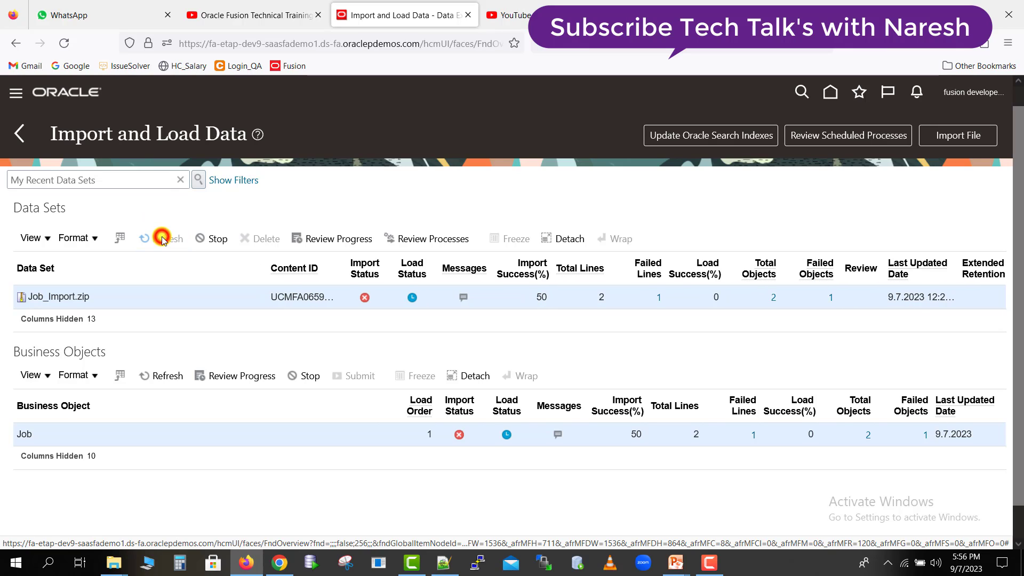
Step: Open the messages of the Job_Import.zip data set and view the details of the import error
click(463, 299)
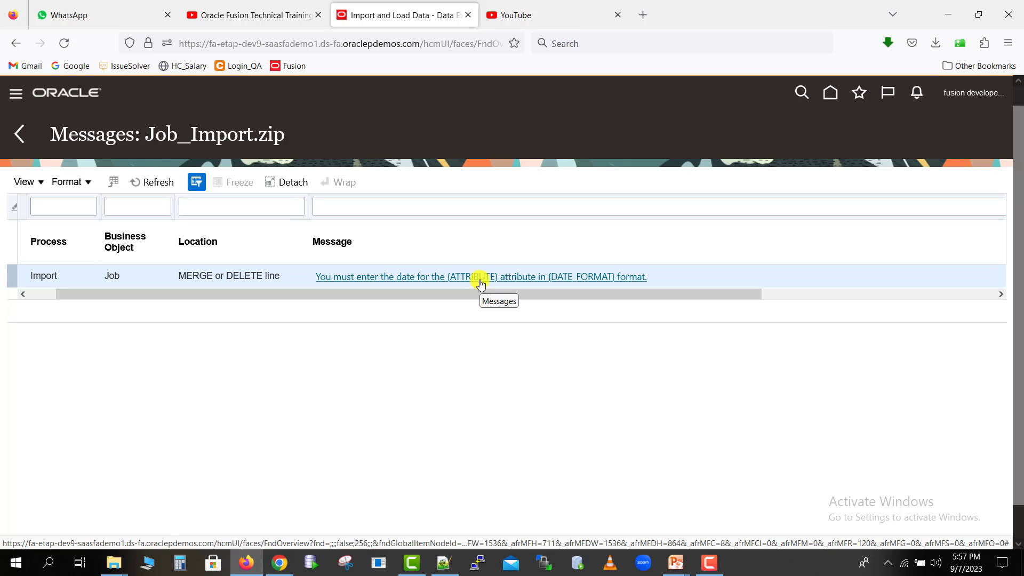
scroll(481, 284, down, 1)
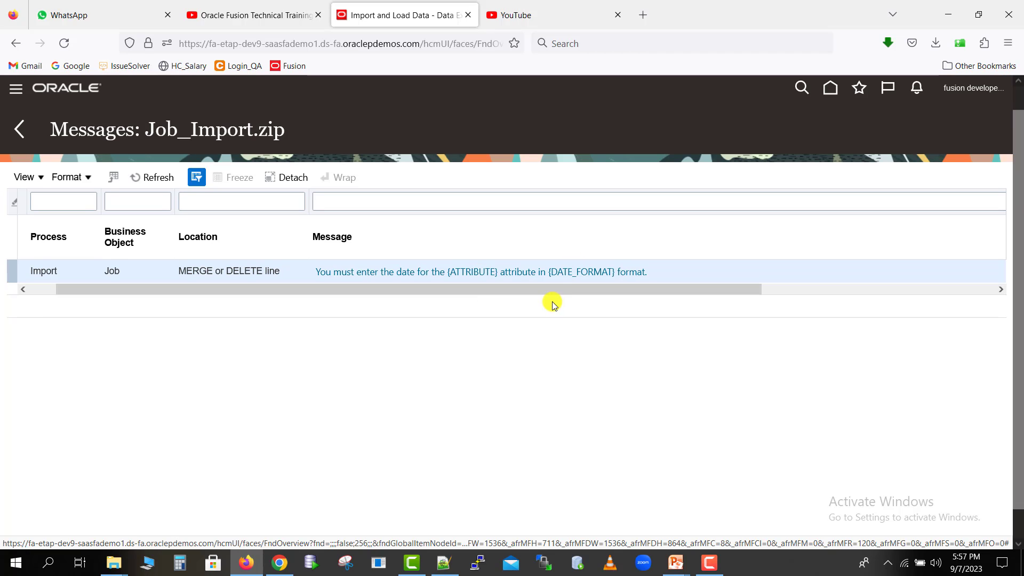
click(539, 274)
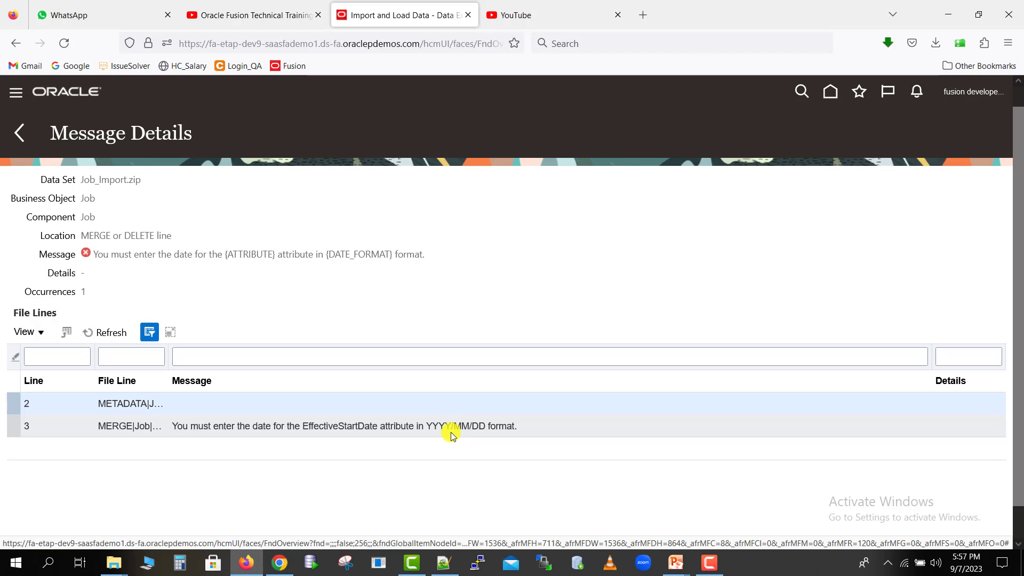
Step: Switch to Notepad++, set the TechnicalConsultant row's effective start date to 2023/01/01, and save Job.dat
click(445, 570)
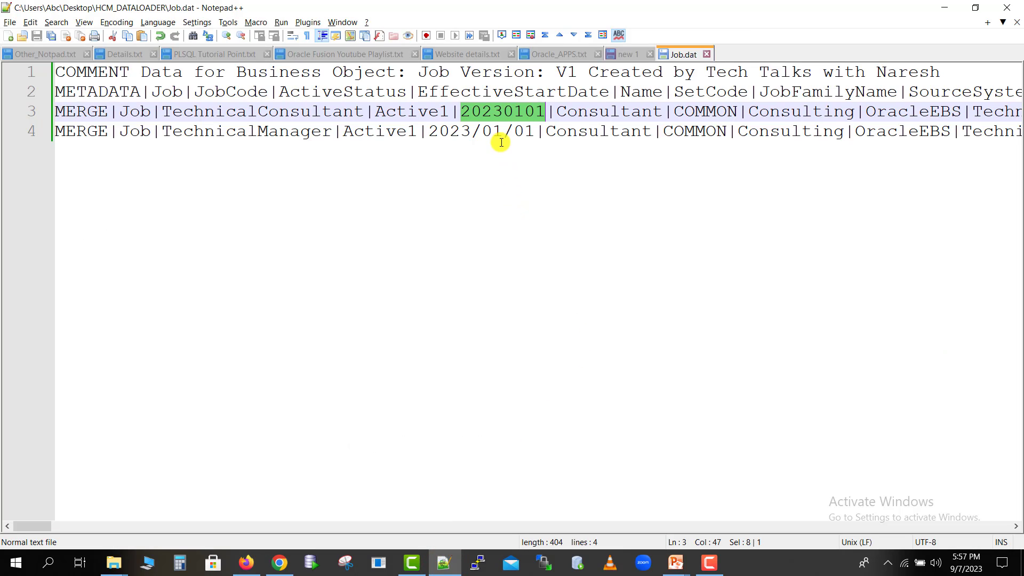
click(502, 113)
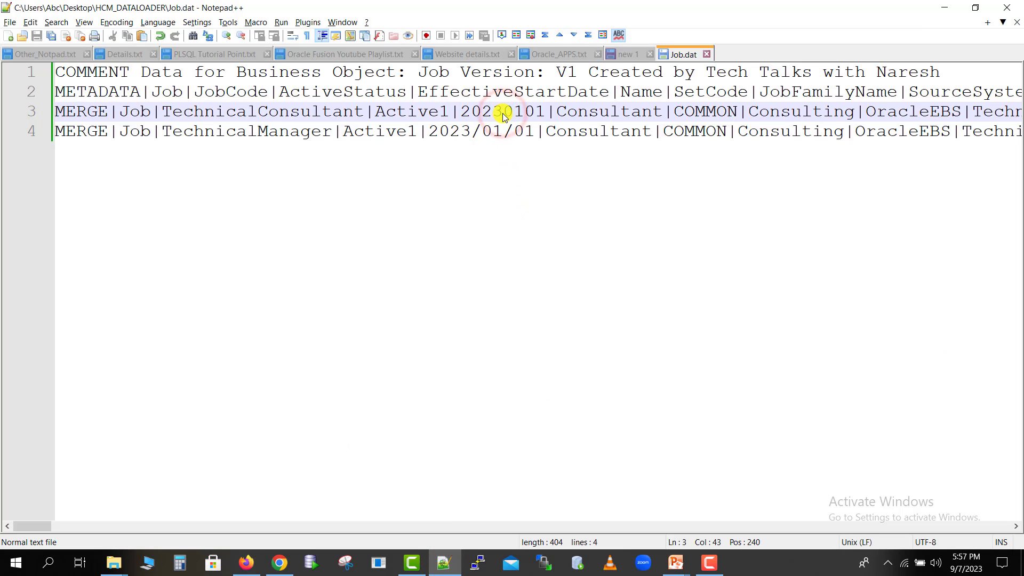
text(/)
key(Right)
key(Right)
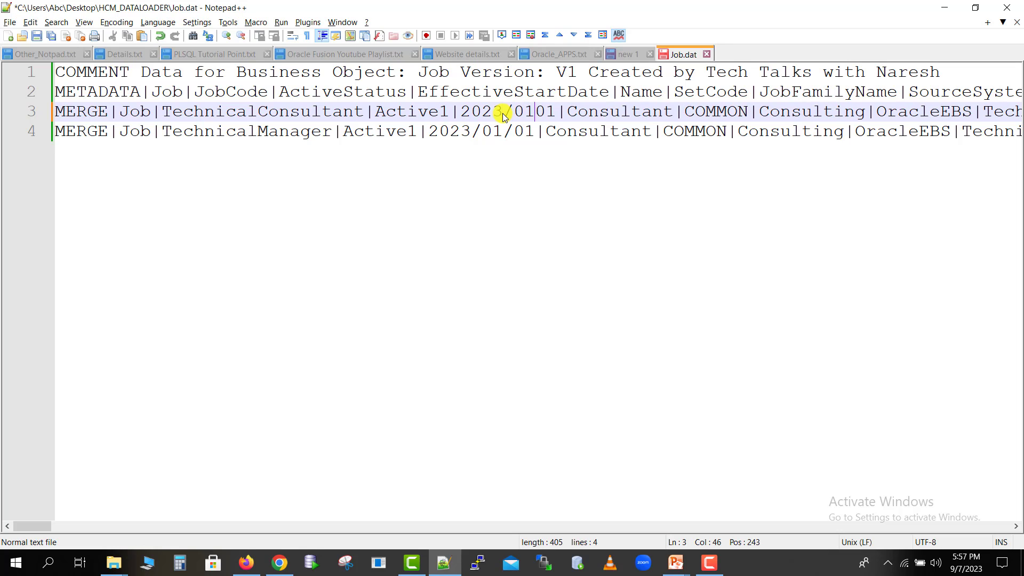
text(/)
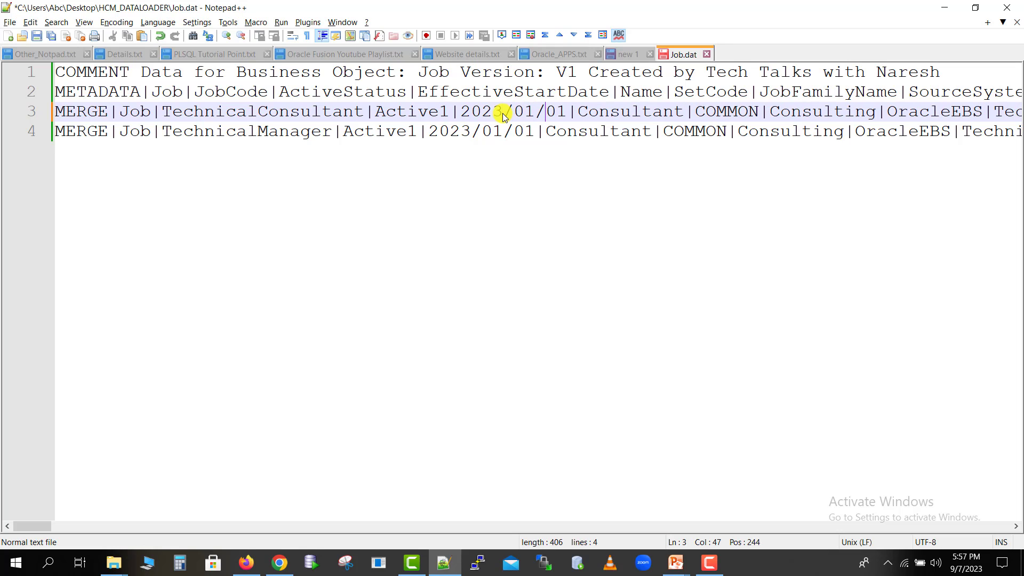
key(ctrl+s)
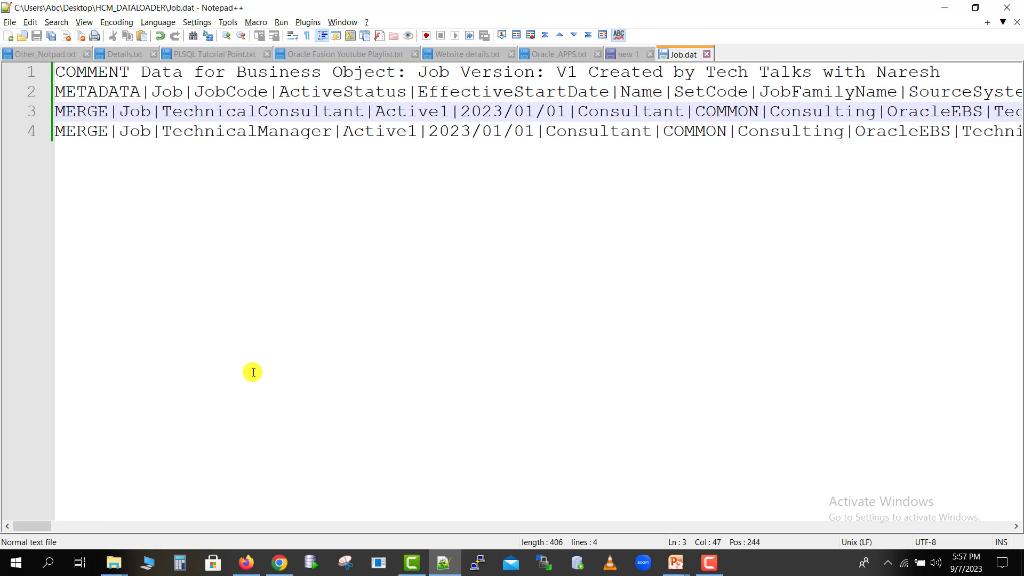
Step: Switch to the HCM_DATALOADER folder in File Explorer and delete Job_Import.zip
click(116, 568)
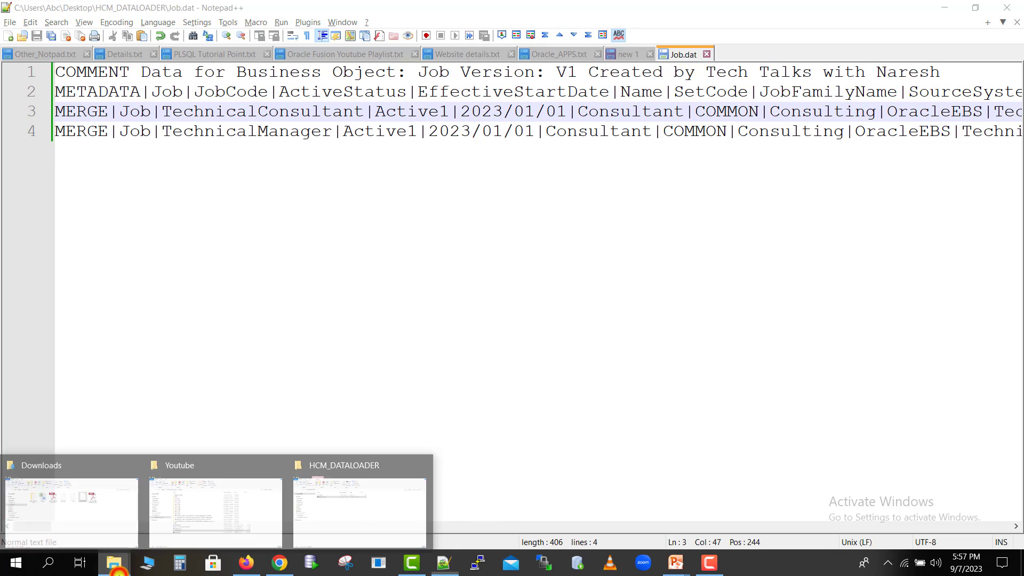
click(354, 508)
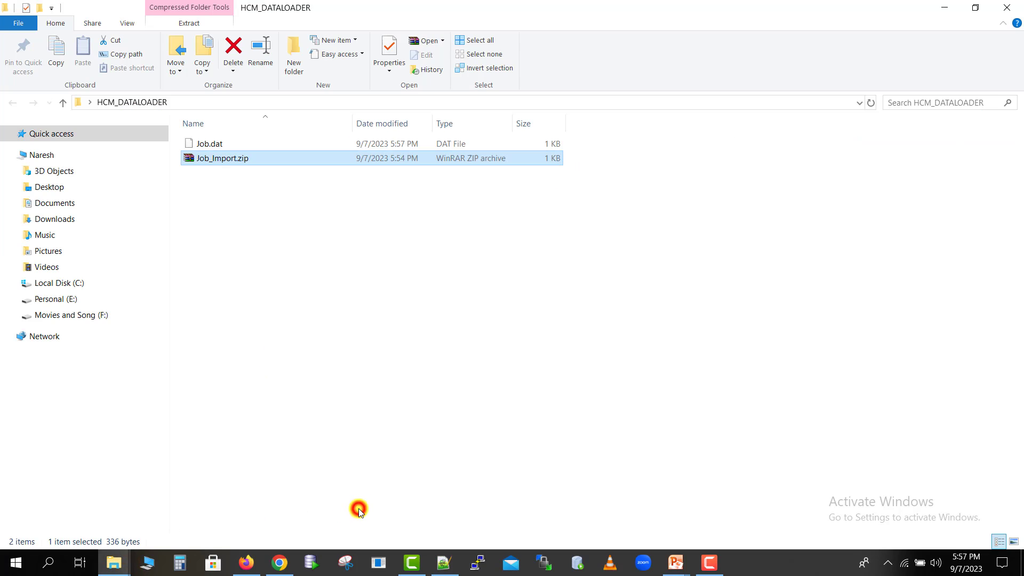
key(XF86MonBrightnessUp)
click(253, 166)
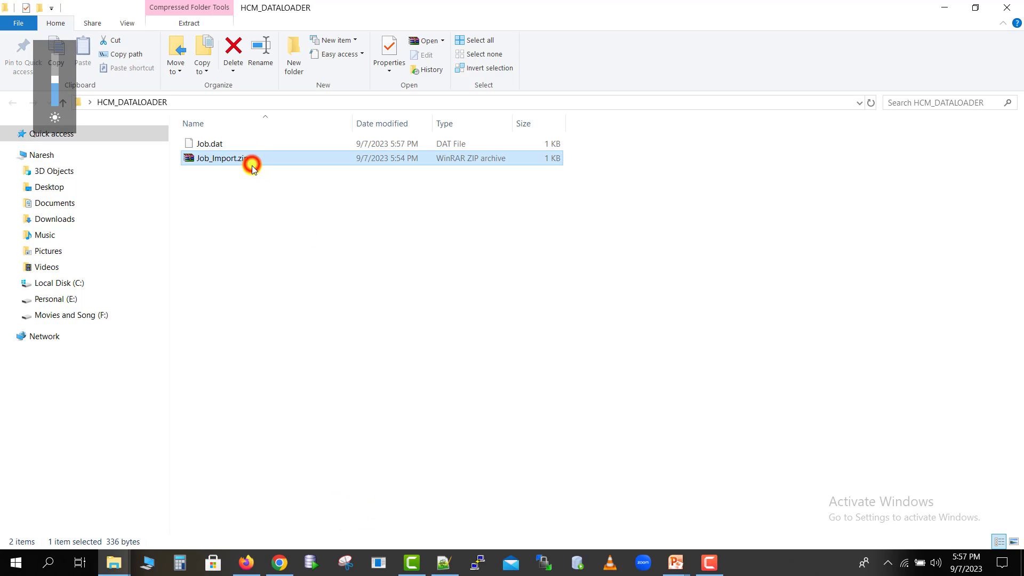
key(Delete)
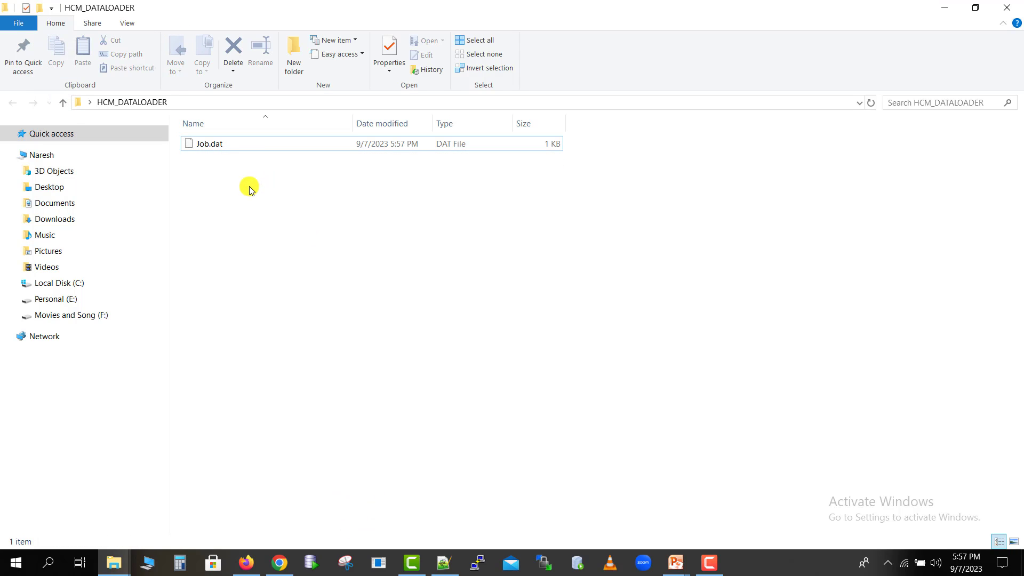
Step: Compress the corrected Job.dat into a zip archive named Job_Import_1.zip
right_click(223, 143)
mouse_move(381, 224)
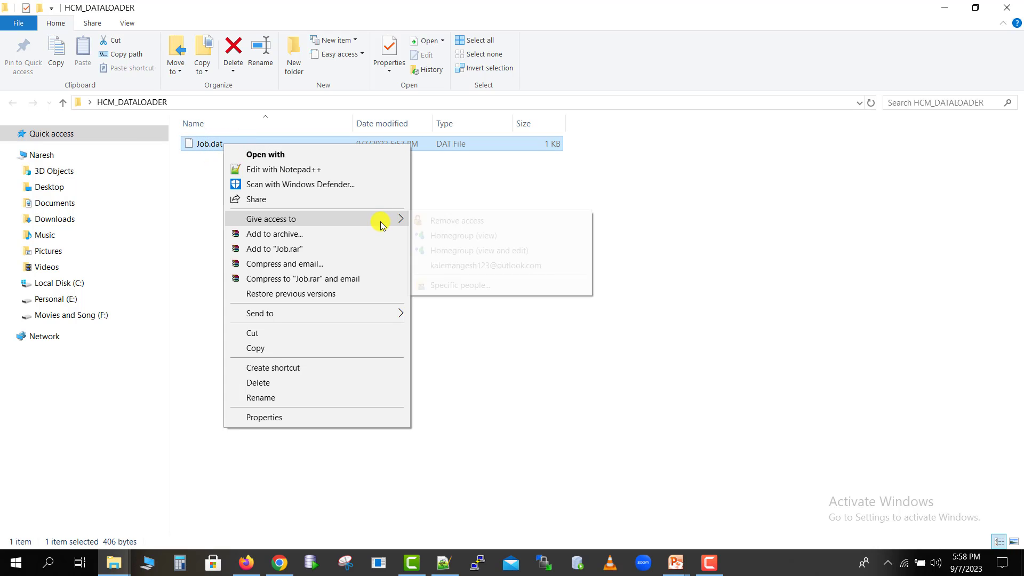
click(395, 313)
click(442, 330)
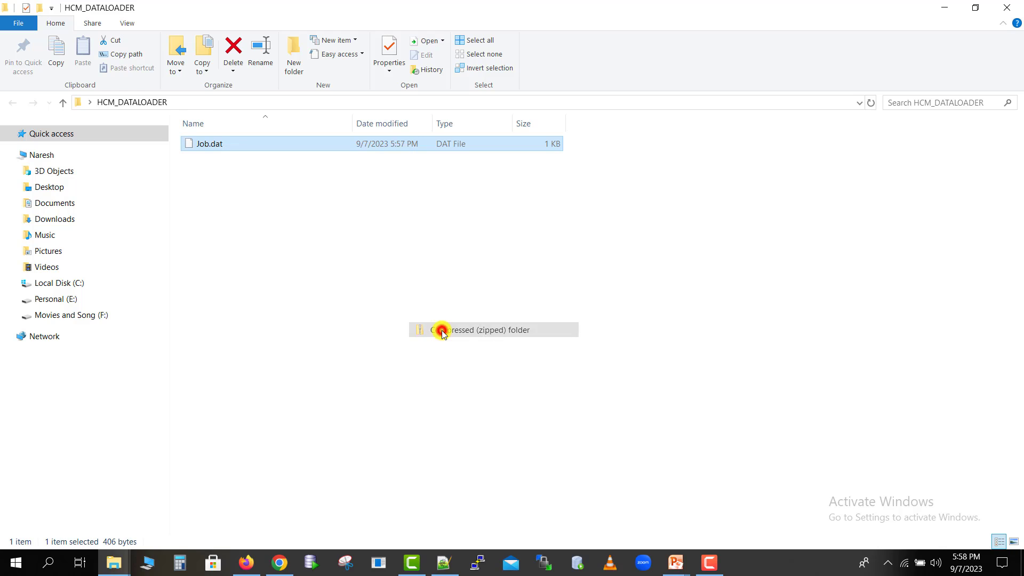
text(Job_Import_1.zip)
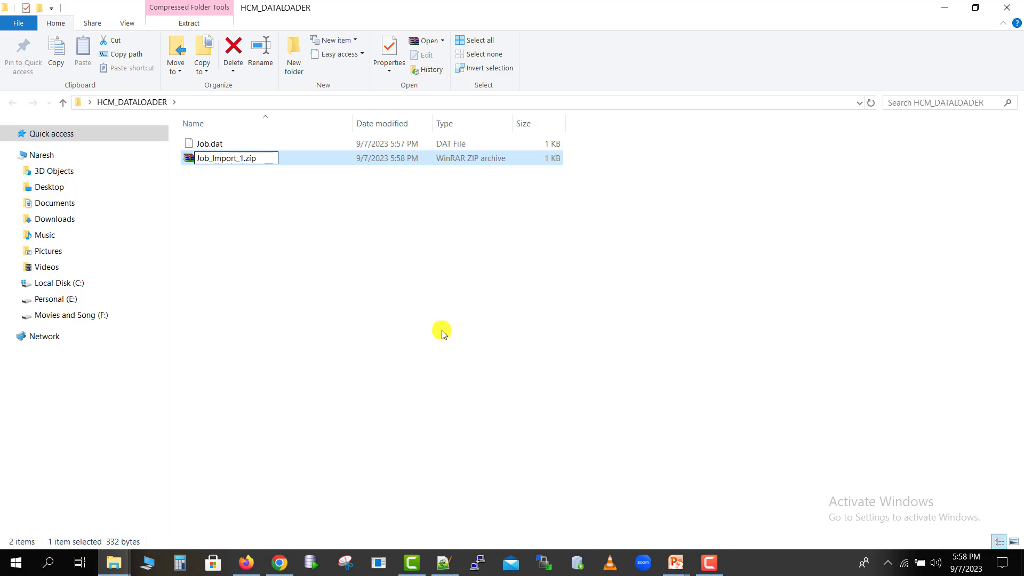
key(Return)
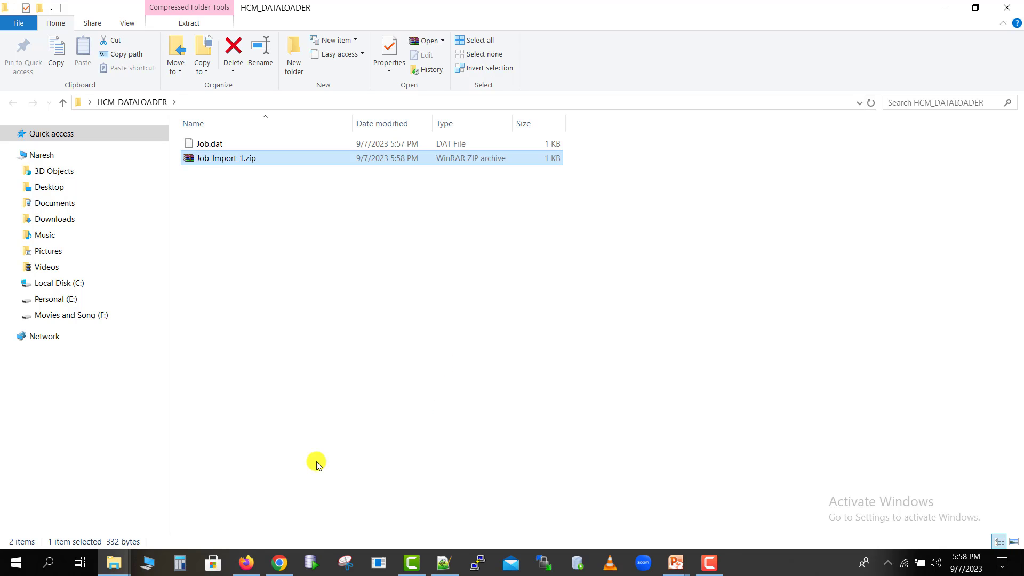
Step: Switch to Oracle Fusion in Firefox, return to the Import and Load Data page, and refresh the data sets' status
click(249, 569)
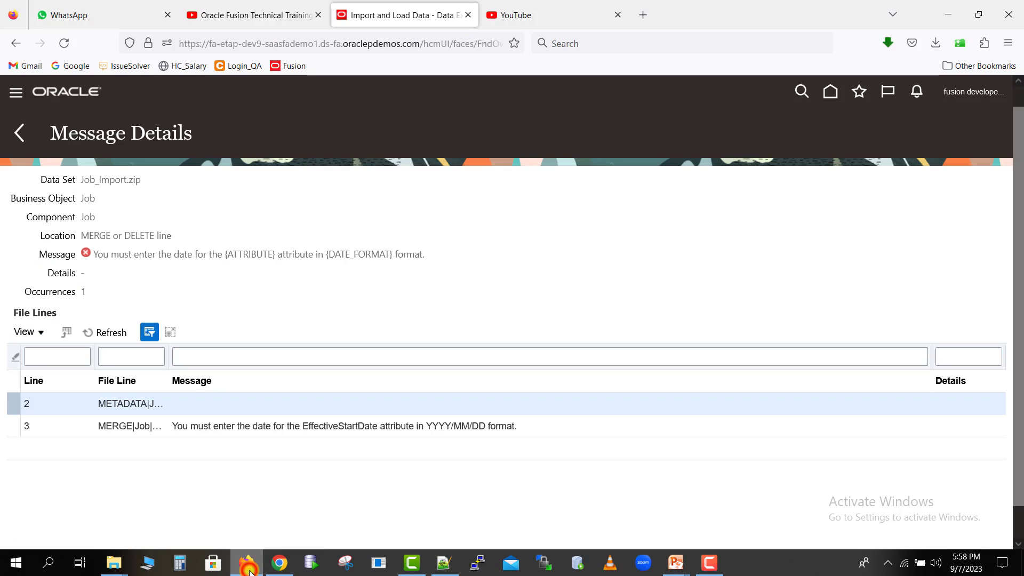
click(22, 140)
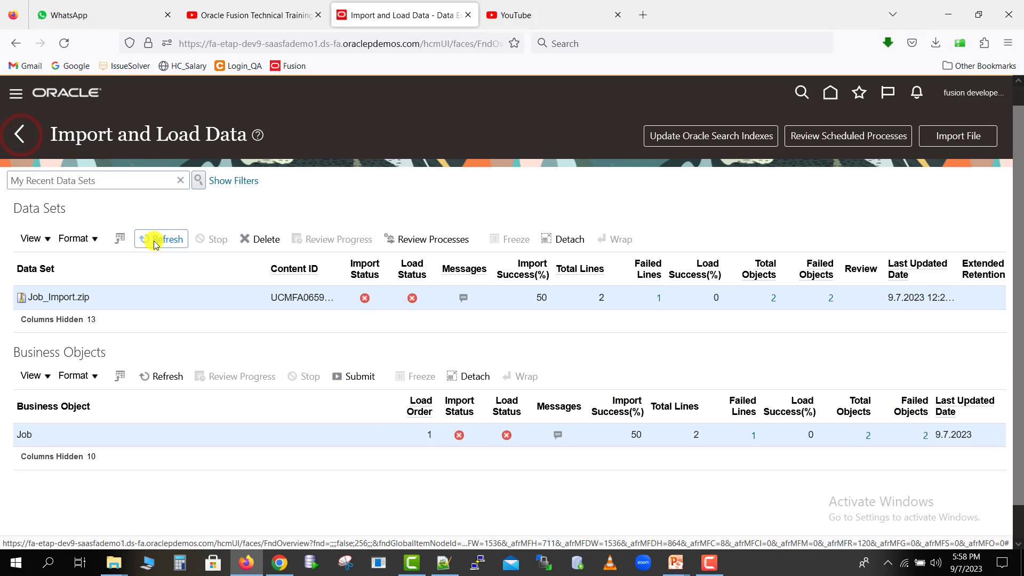
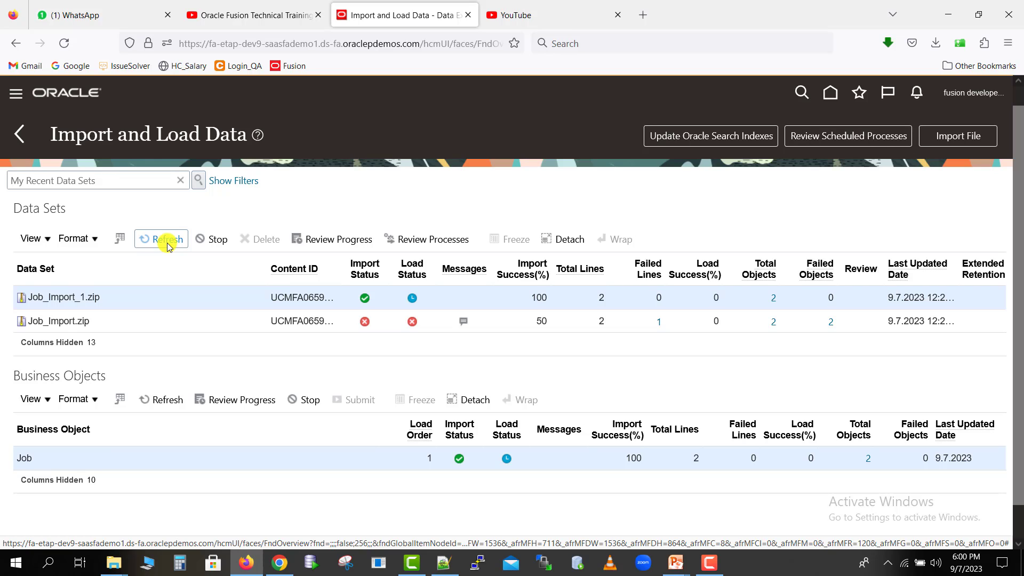
click(168, 243)
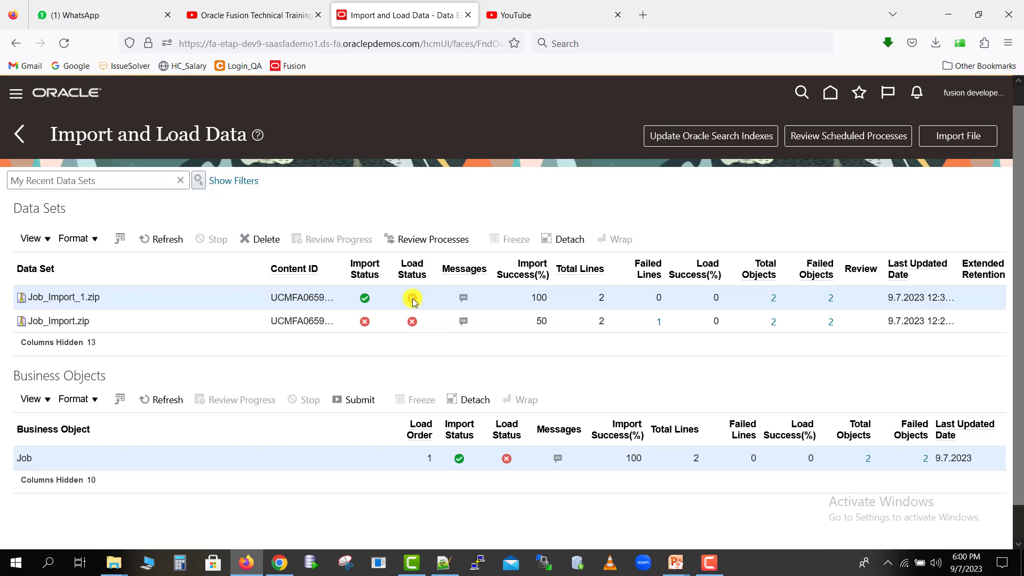
Step: View the load error details of the Job_Import_1.zip data set and compare them with the rows of Job.dat in Notepad++
click(464, 298)
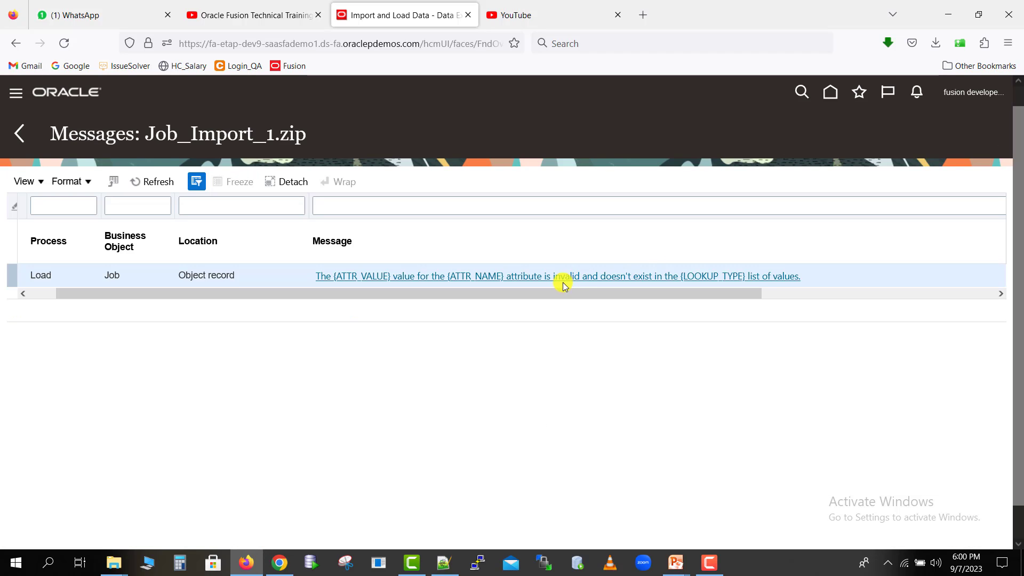
click(556, 281)
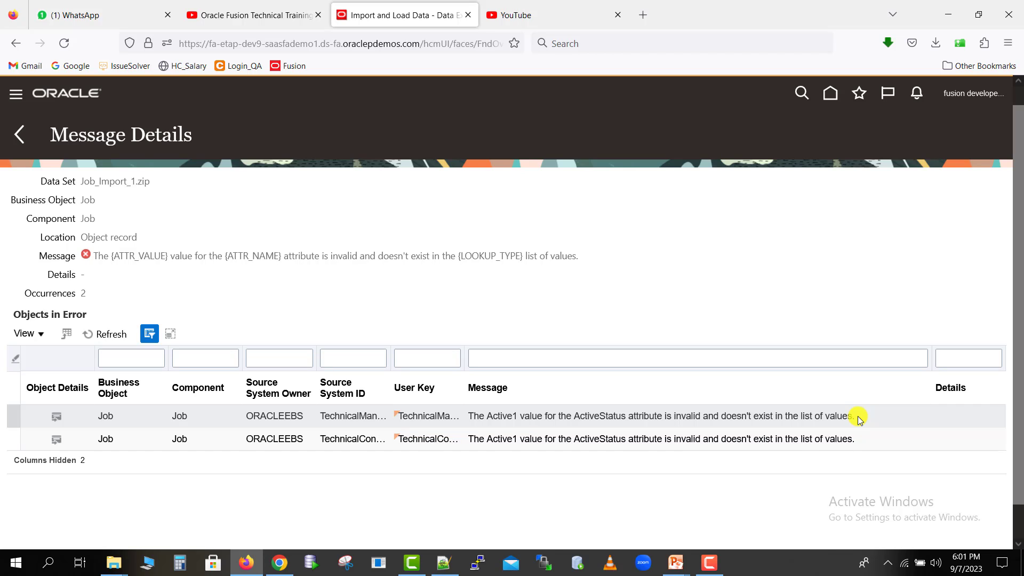
click(452, 565)
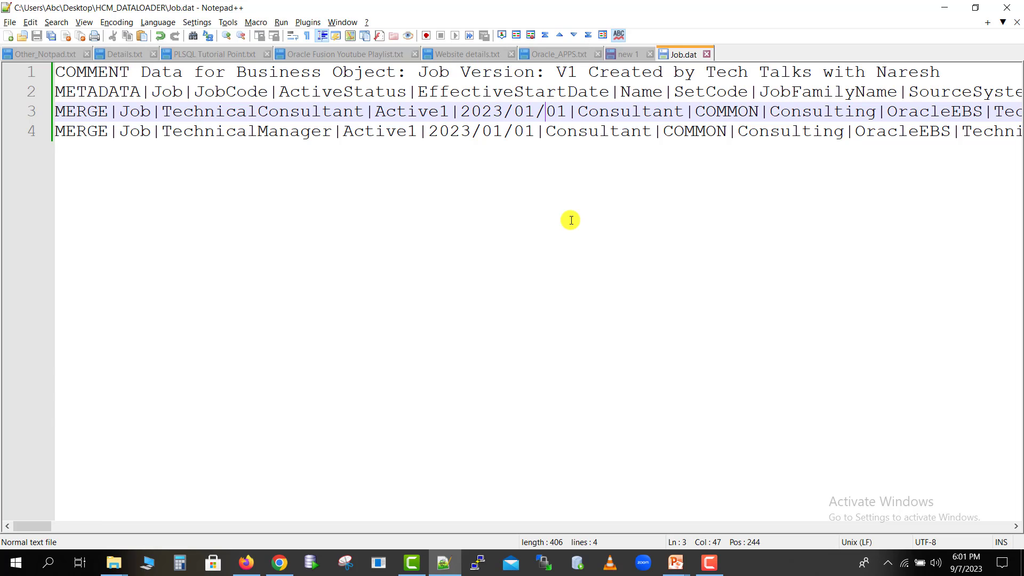
key(alt+Tab)
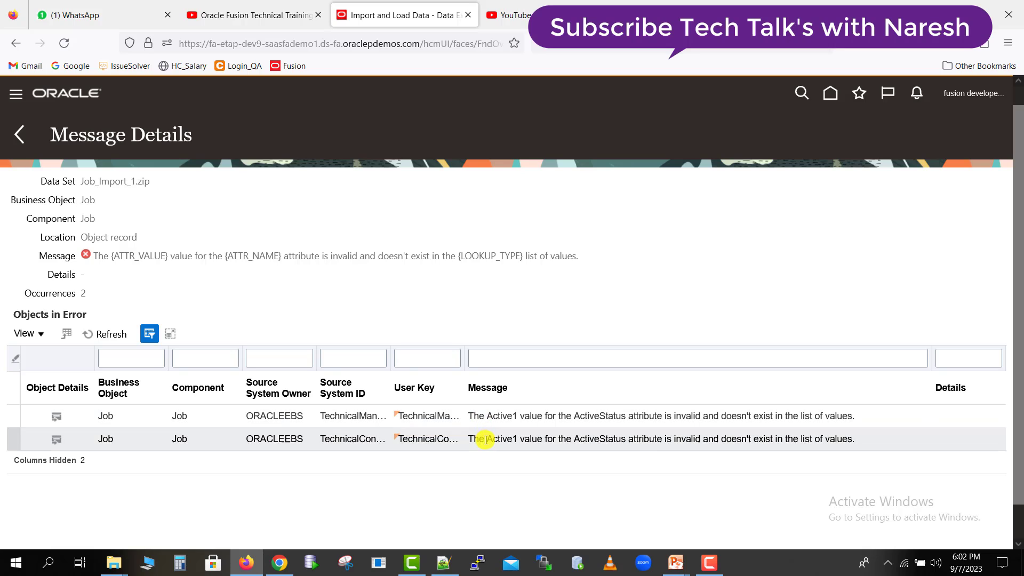
Step: Export the Job_Import_1.zip objects in error to a spreadsheet and open the downloaded export(1).xls in Excel
click(67, 335)
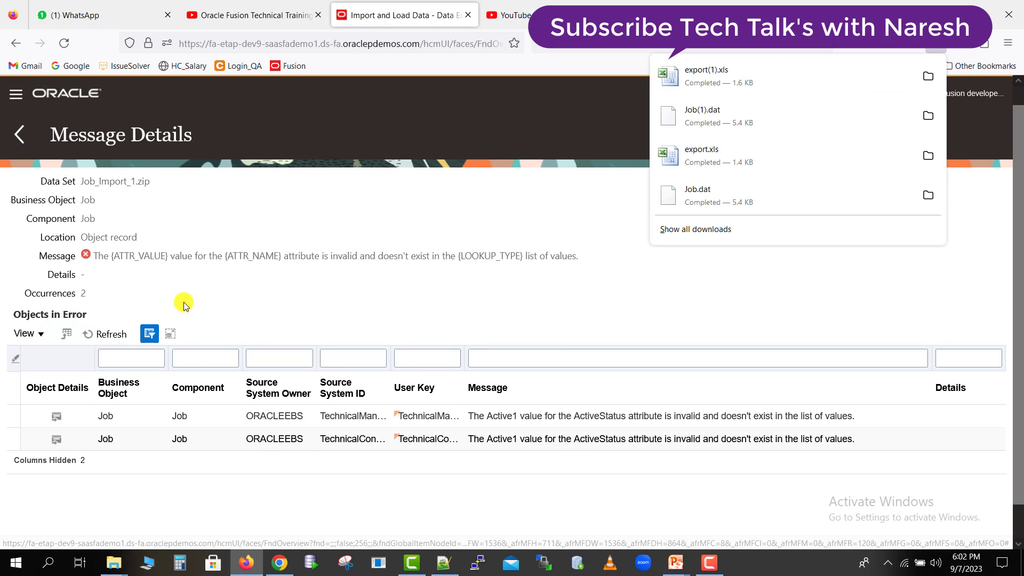
click(704, 76)
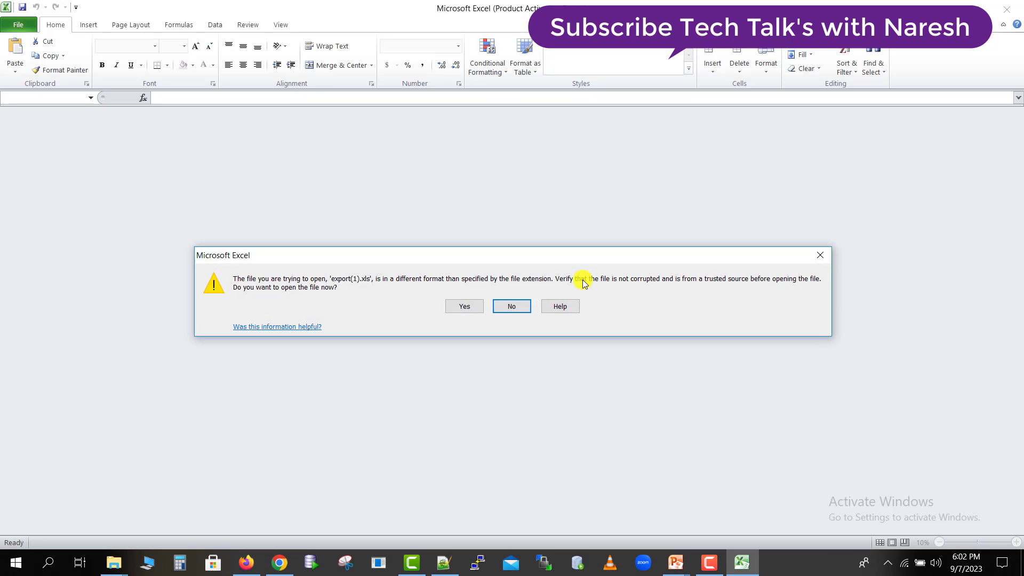
click(475, 304)
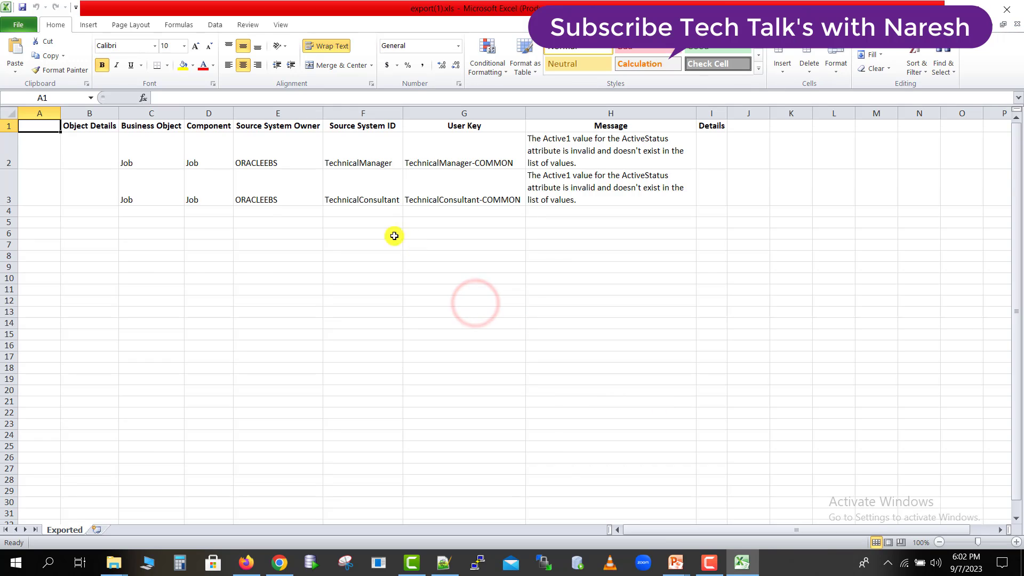
Step: Examine the source system IDs and error messages of the exported rows, and close the workbook
drag(158, 148, 374, 195)
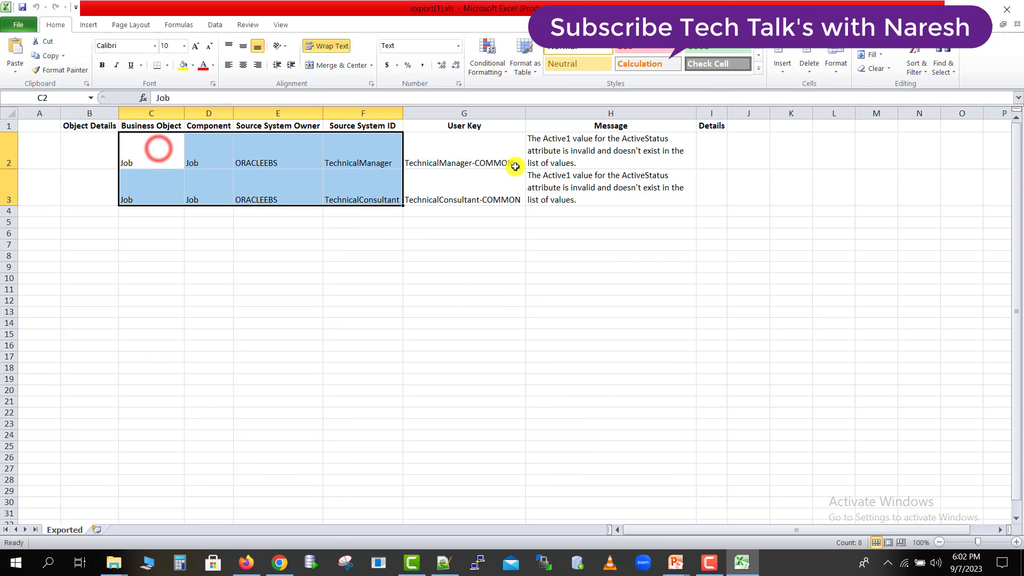
click(568, 152)
click(570, 194)
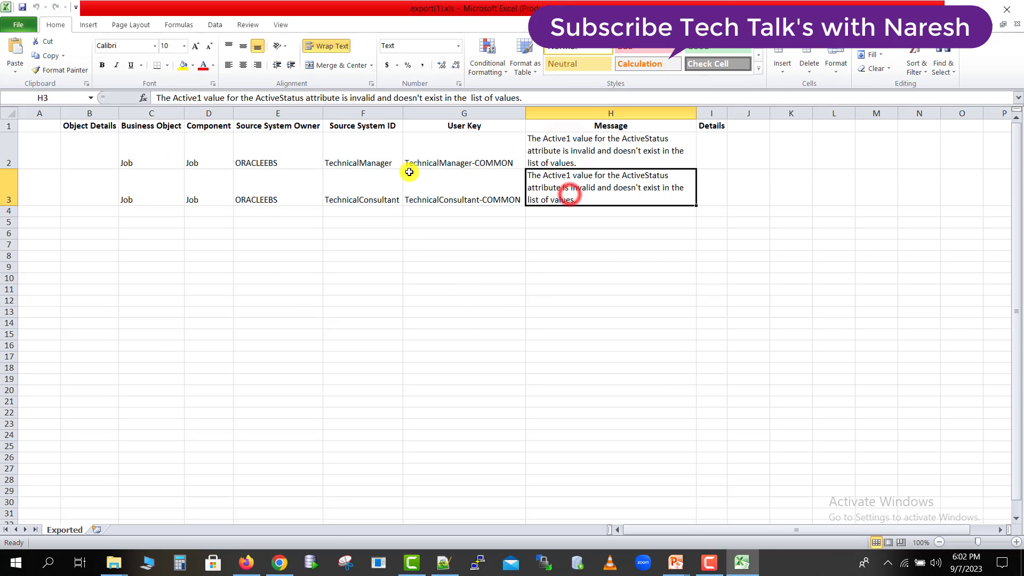
click(373, 152)
click(362, 201)
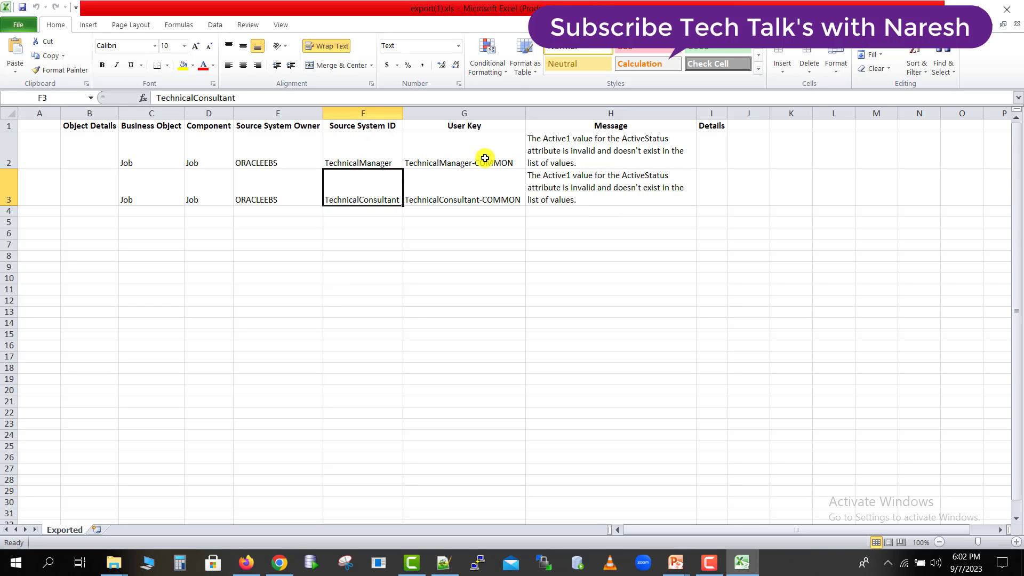
click(1002, 14)
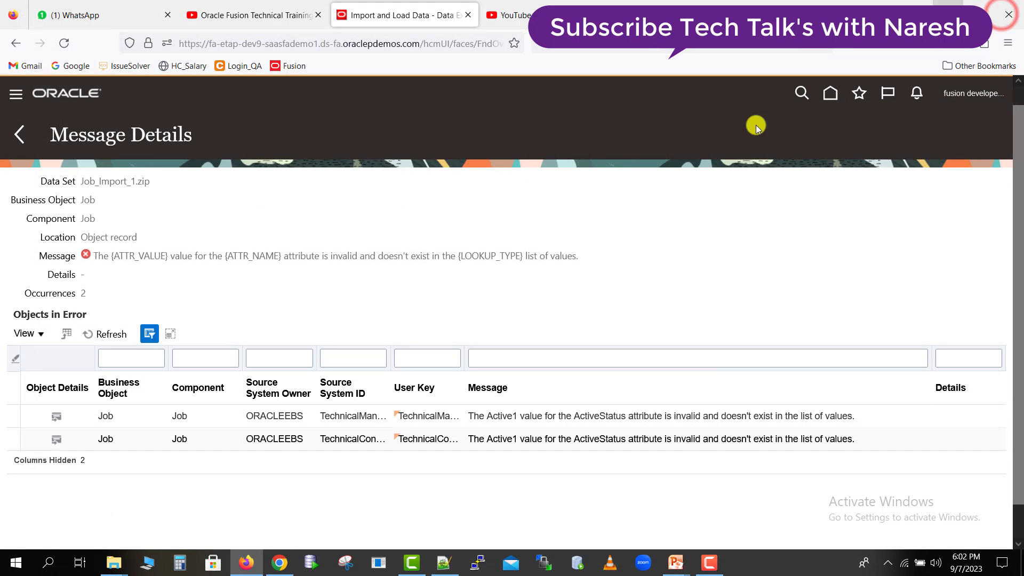
Step: Open the object details of the TechnicalManager error row, expand its Job hierarchy, and open the attribute details of the dated record
click(57, 419)
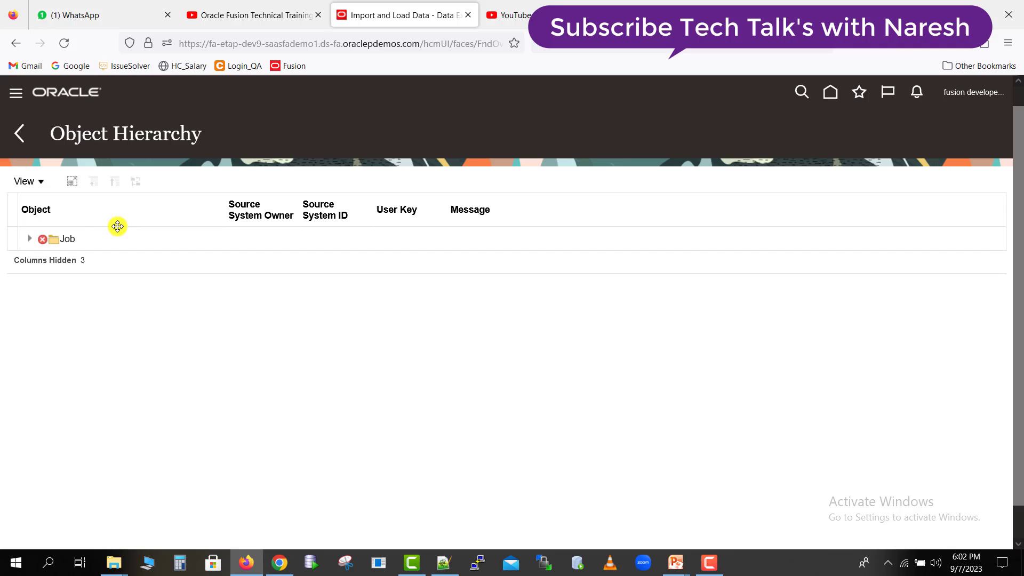
click(29, 236)
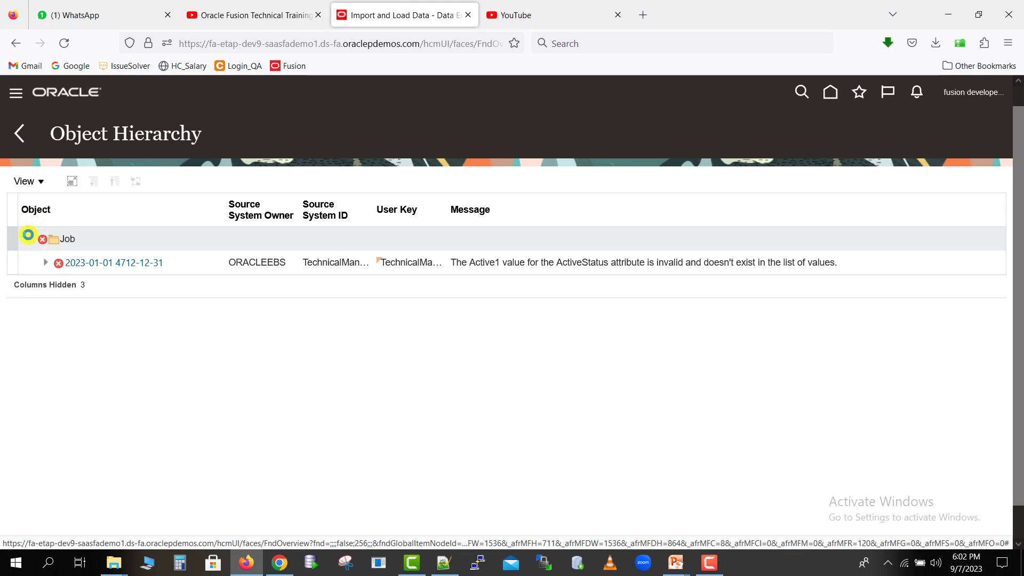
click(55, 262)
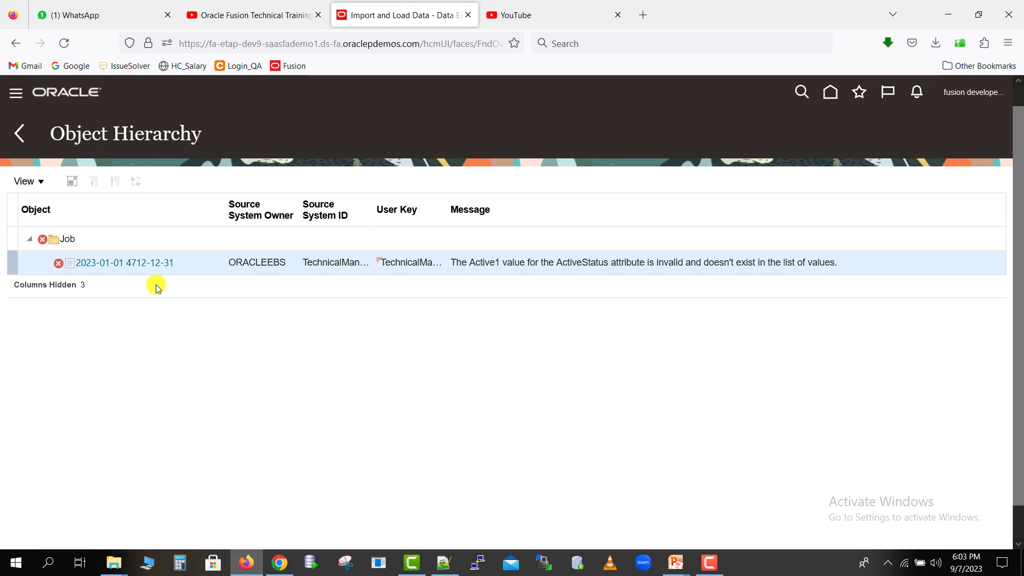
click(132, 264)
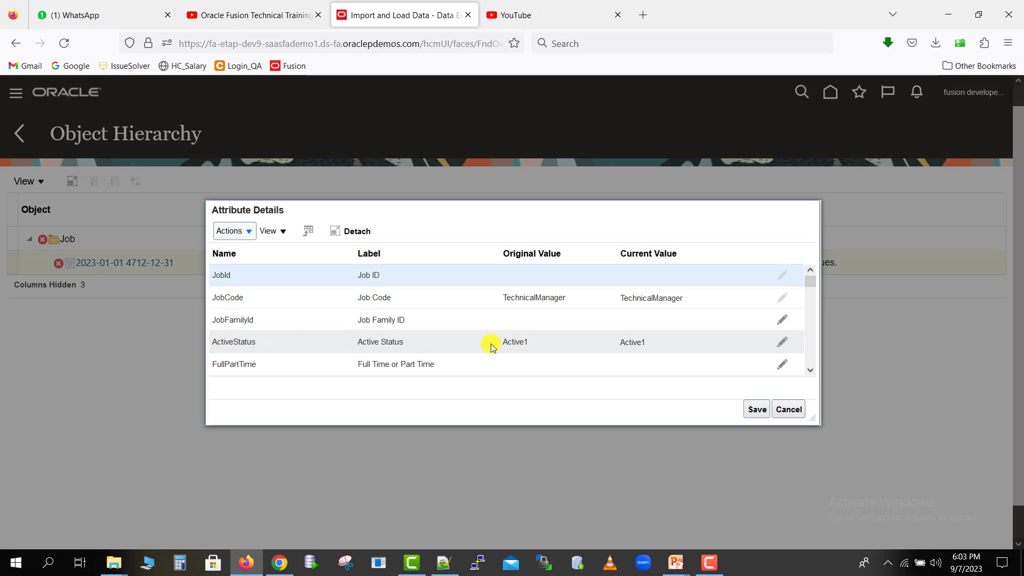
Step: Set the current value of the ActiveStatus attribute to Active, save it, and reopen the attribute details to check the value
click(782, 342)
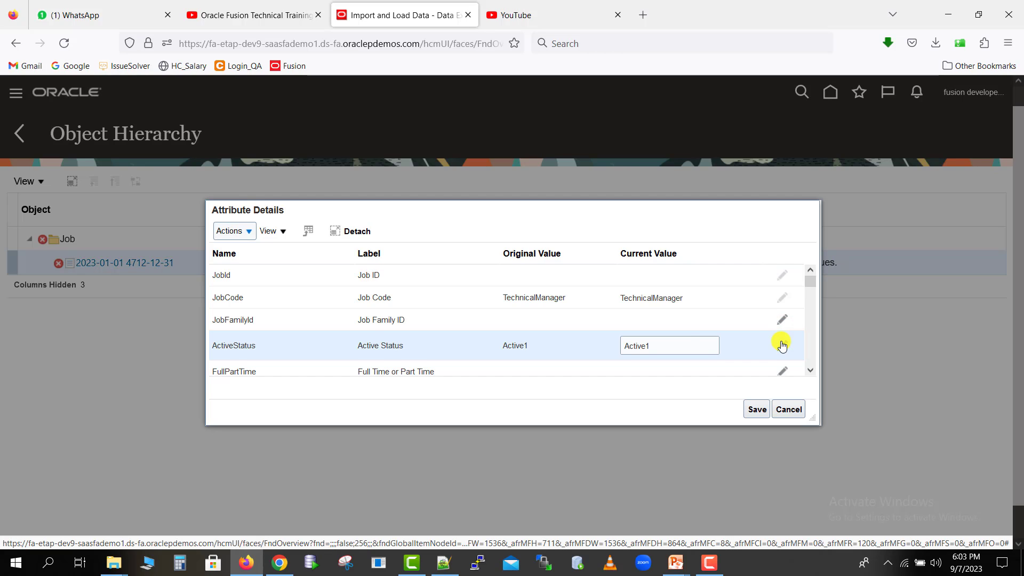
click(664, 343)
key(BackSpace)
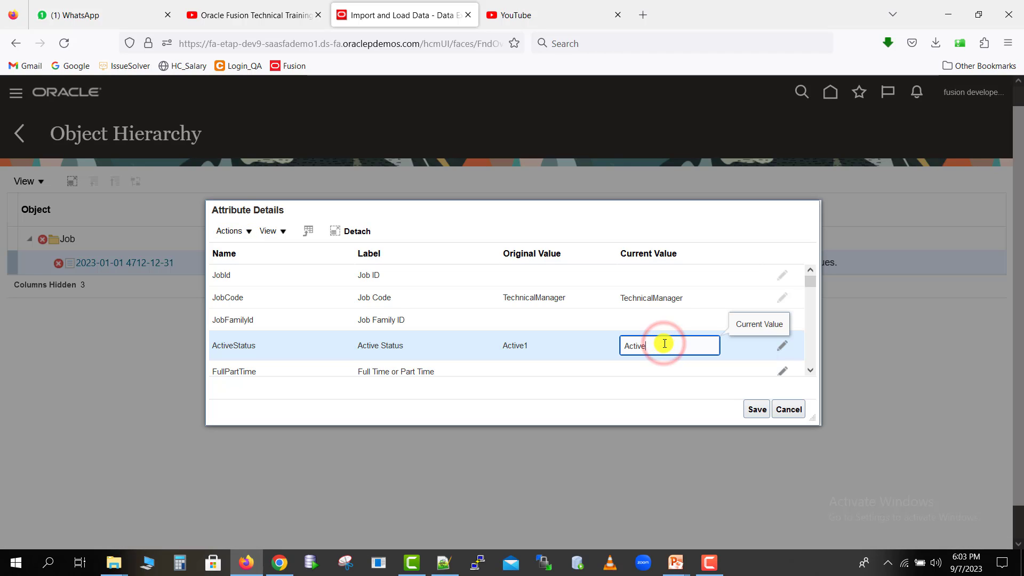
text(1)
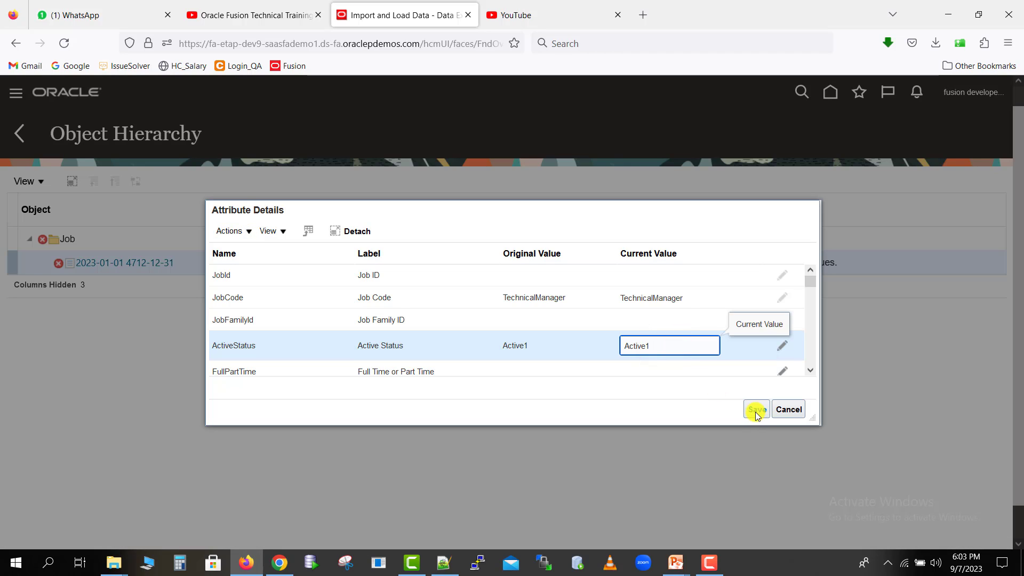
click(736, 388)
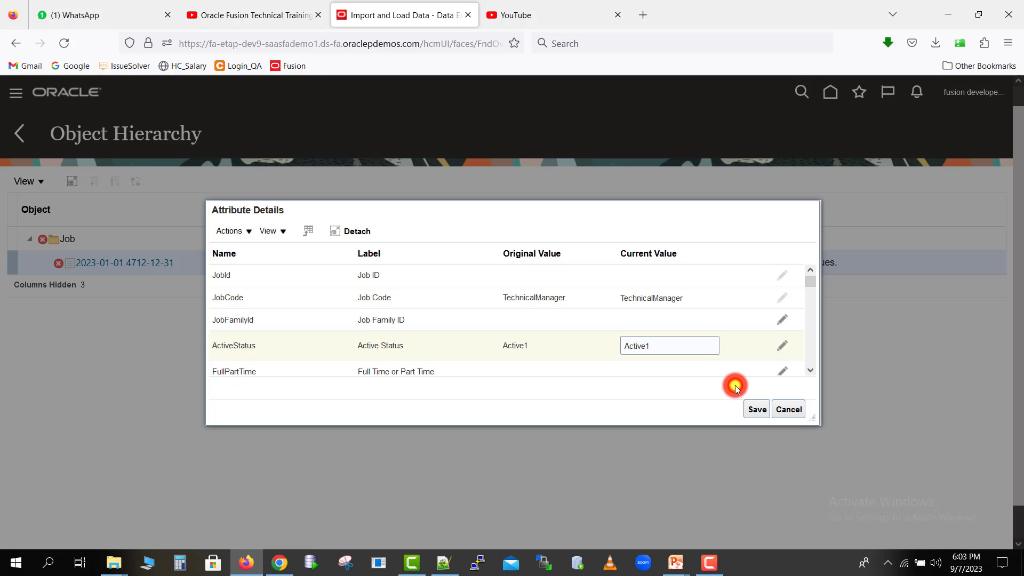
click(676, 341)
key(BackSpace)
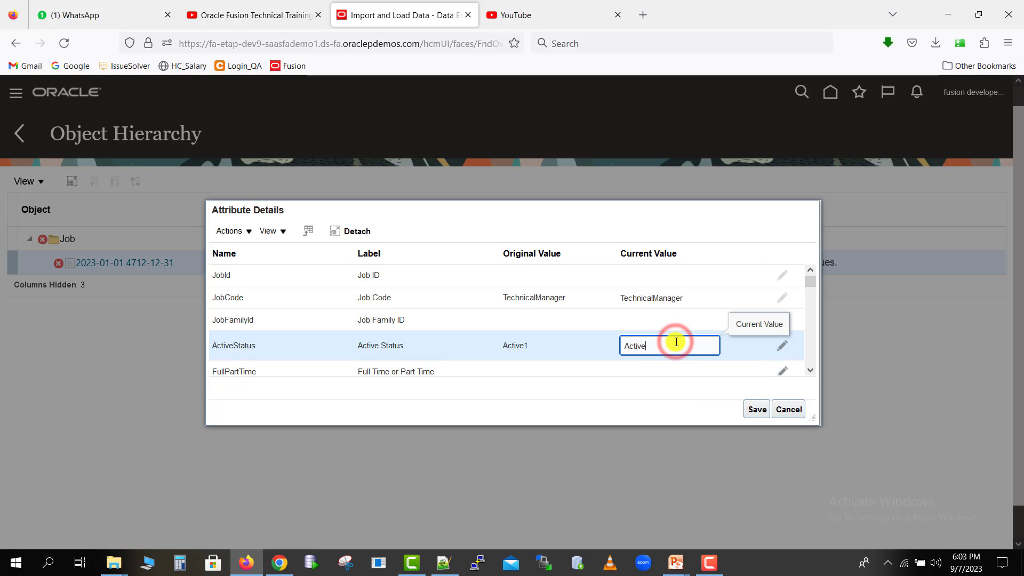
click(759, 409)
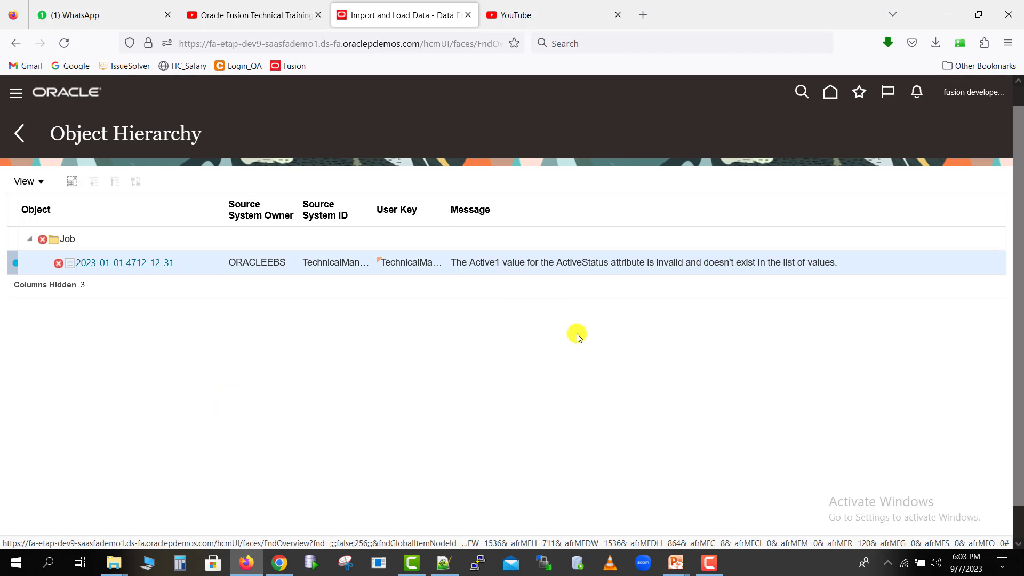
click(107, 264)
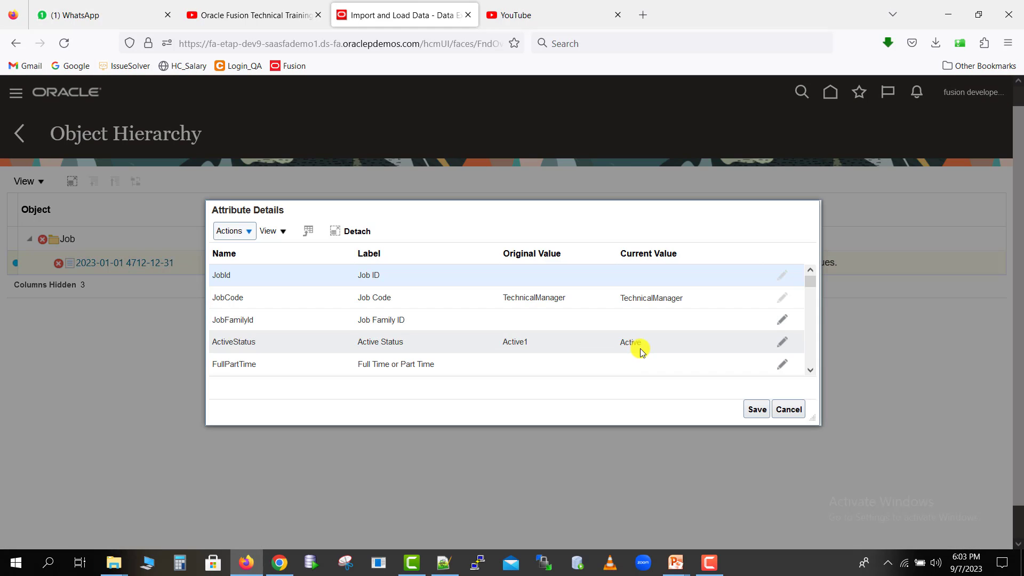
click(782, 411)
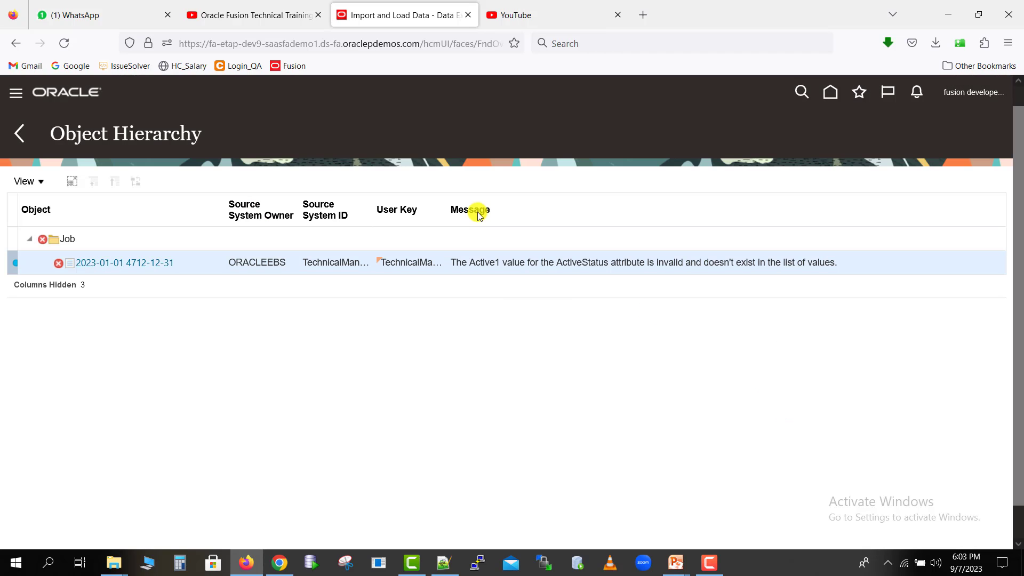
Step: Return to the Import and Load Data page and submit the Load Business Object process for Job as soon as possible
click(19, 132)
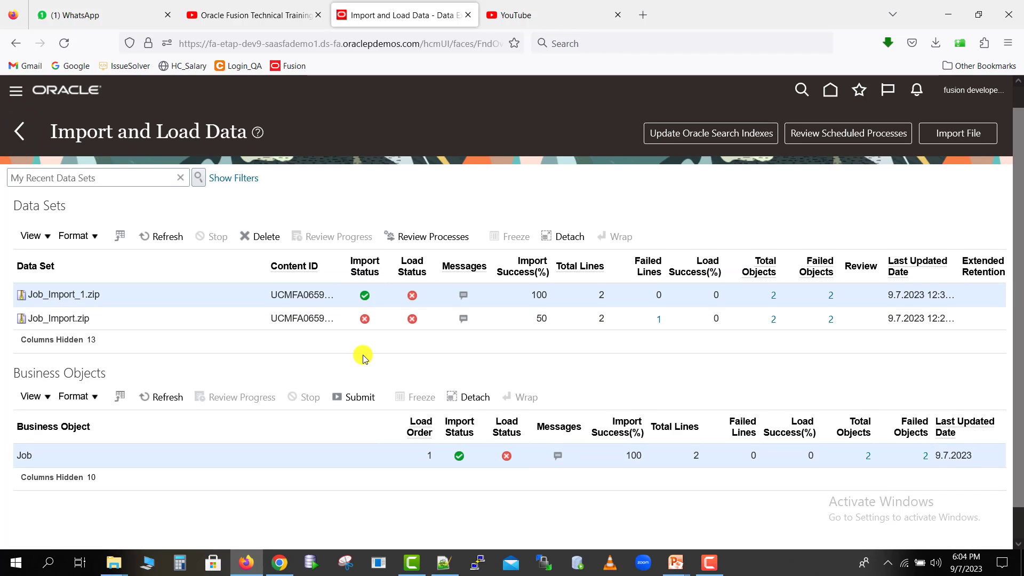
click(356, 397)
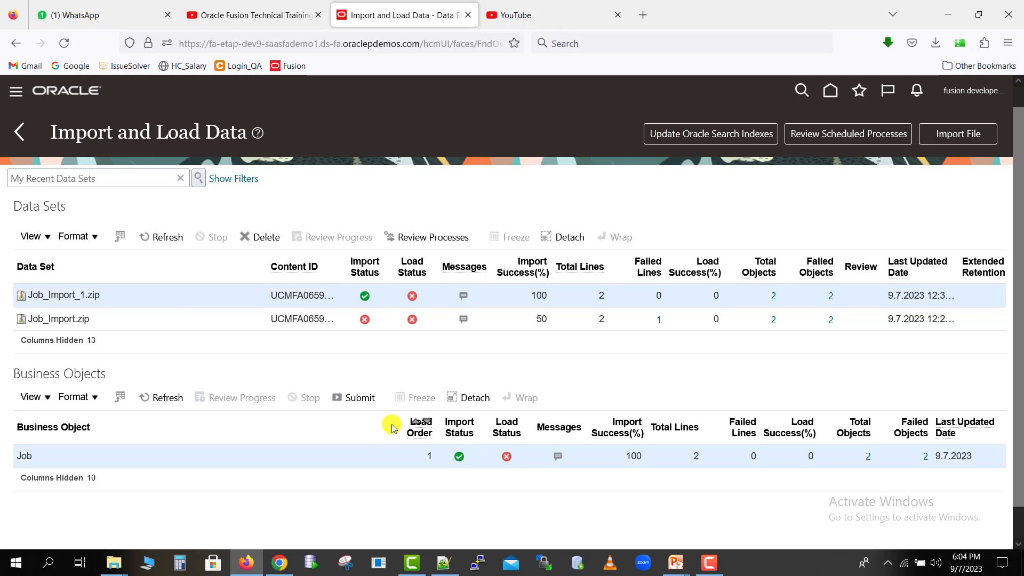
click(349, 399)
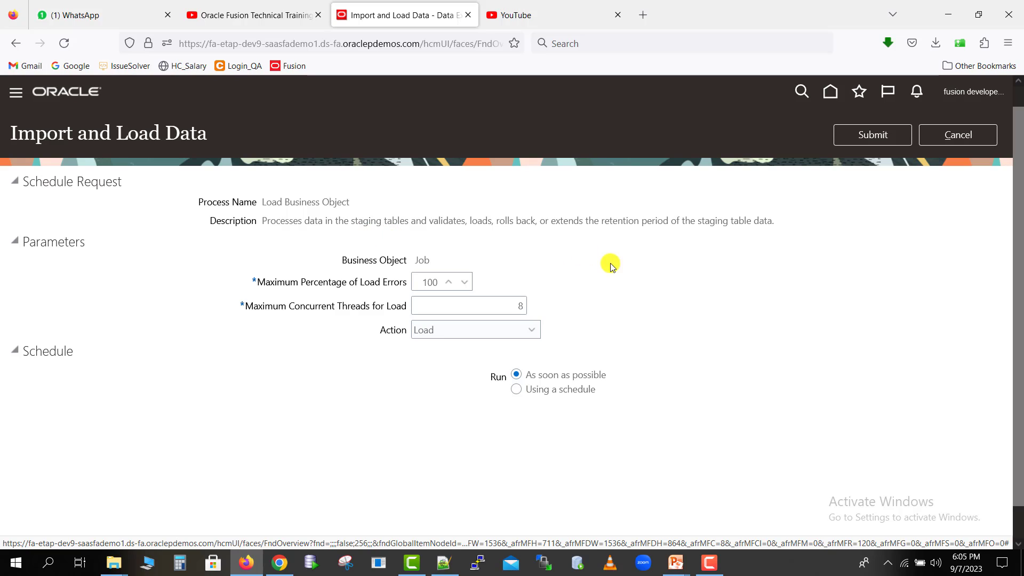
click(866, 142)
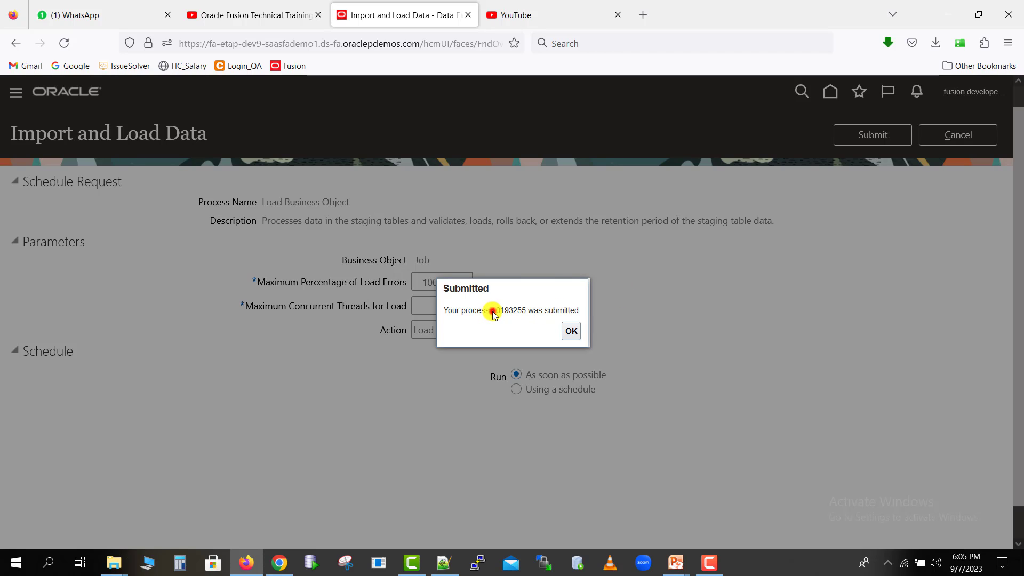
drag(492, 313, 517, 312)
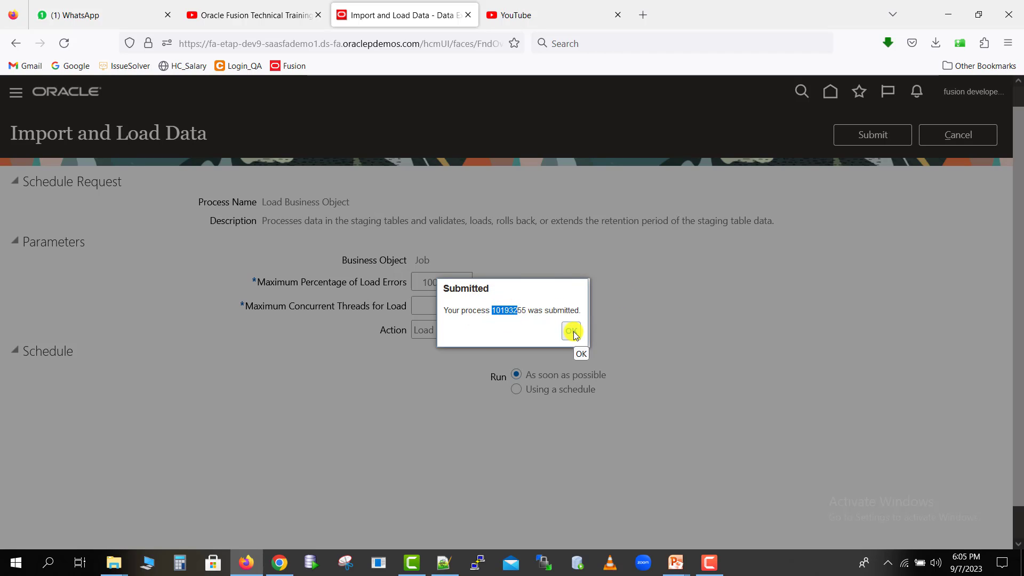
click(524, 315)
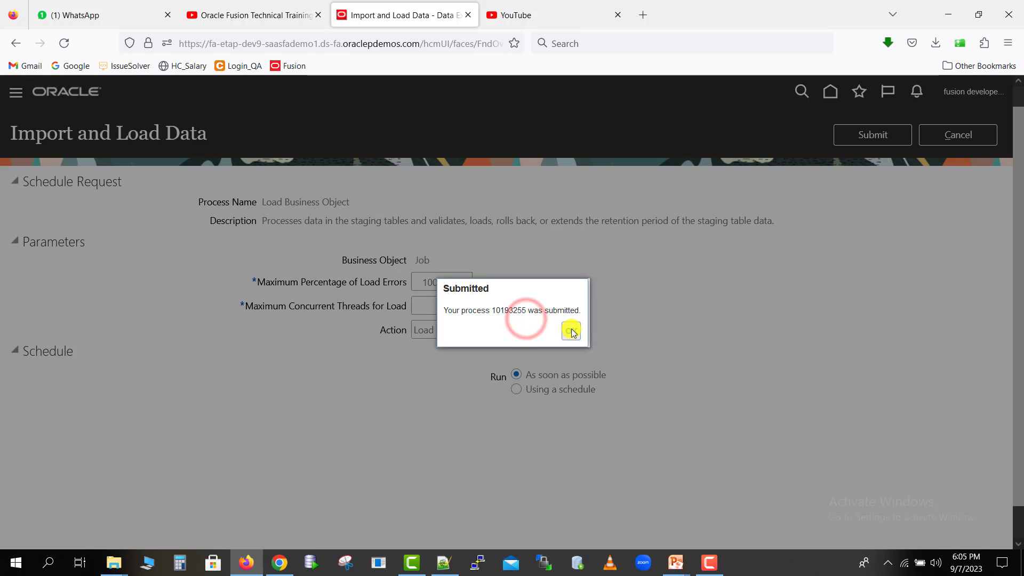
double_click(525, 313)
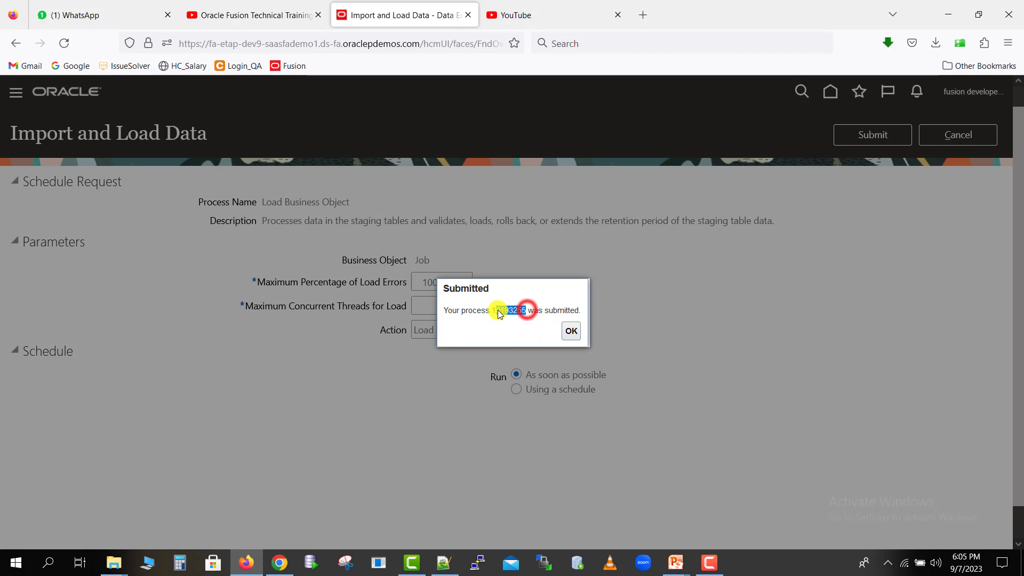
click(571, 331)
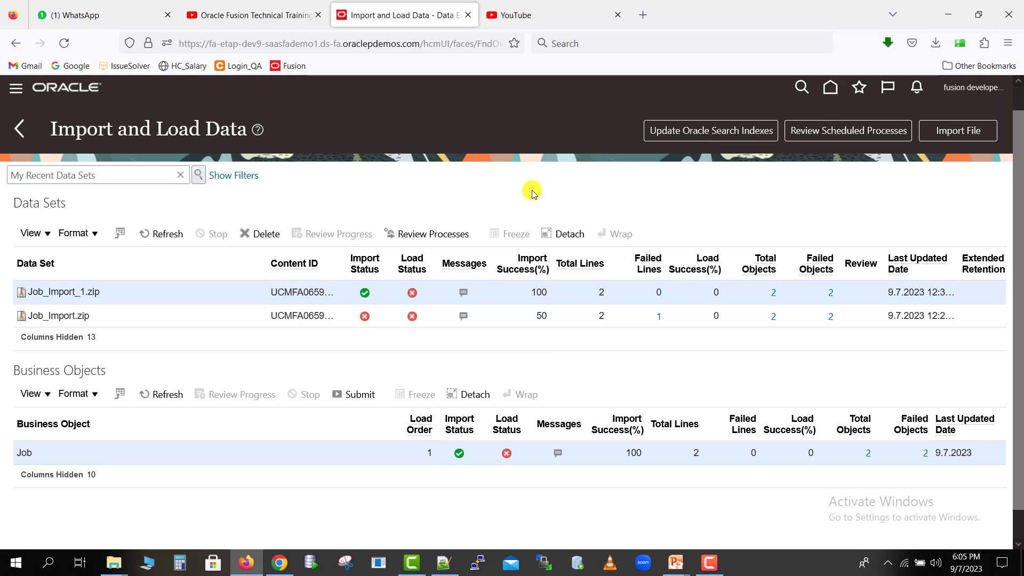
Step: Refresh the data sets to check the load status of Job_Import_1.zip
click(150, 235)
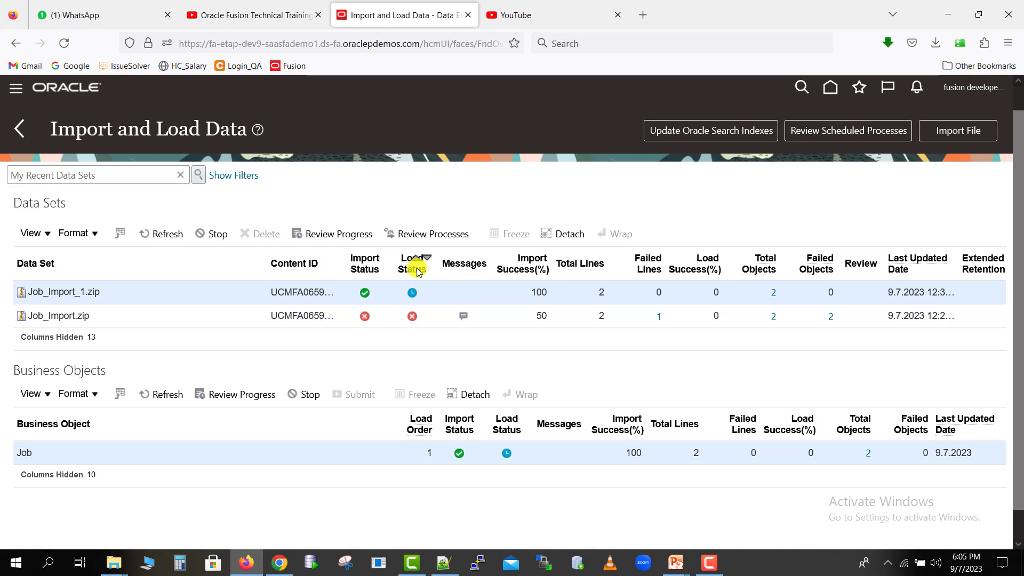
mouse_move(415, 297)
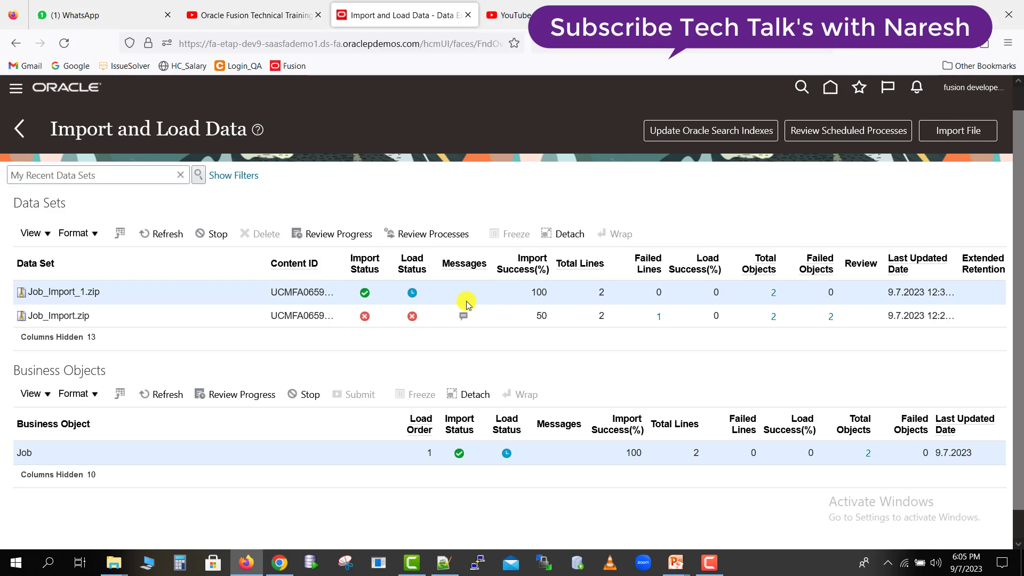
click(158, 235)
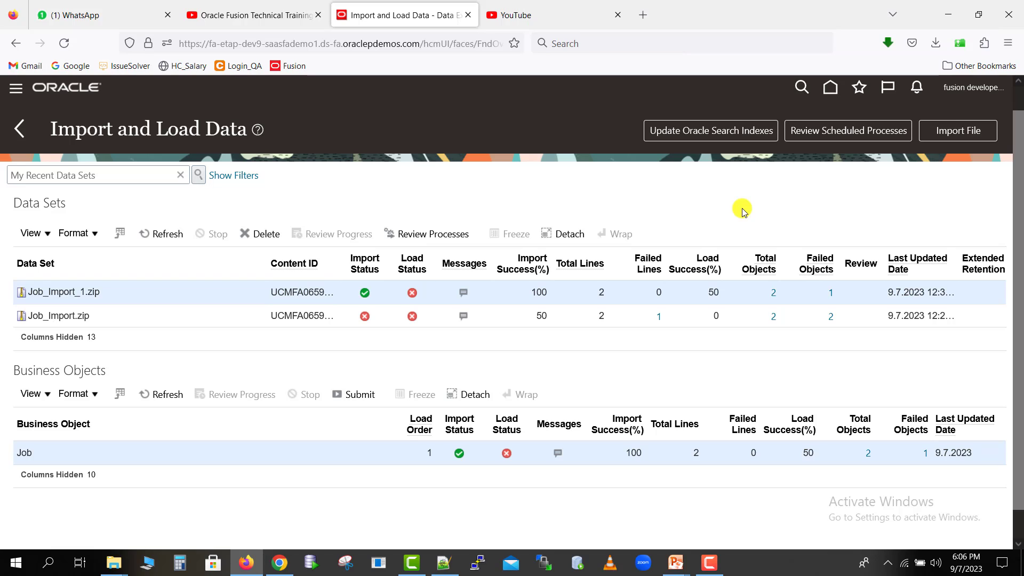
Step: Switch to Job.dat in Notepad++, copy the job code TechnicalConsultant, and return to Oracle Fusion in Firefox
click(444, 563)
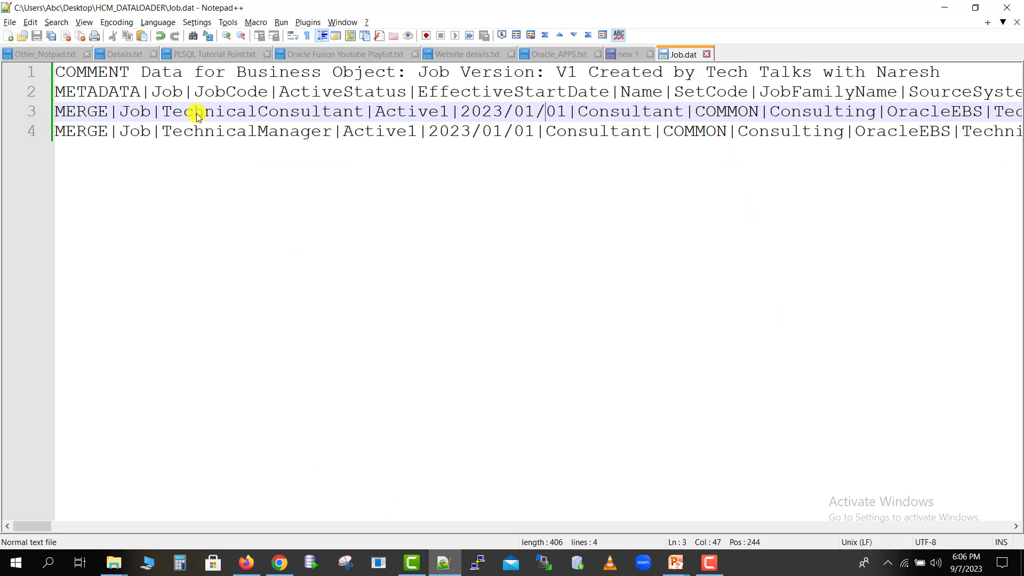
double_click(212, 110)
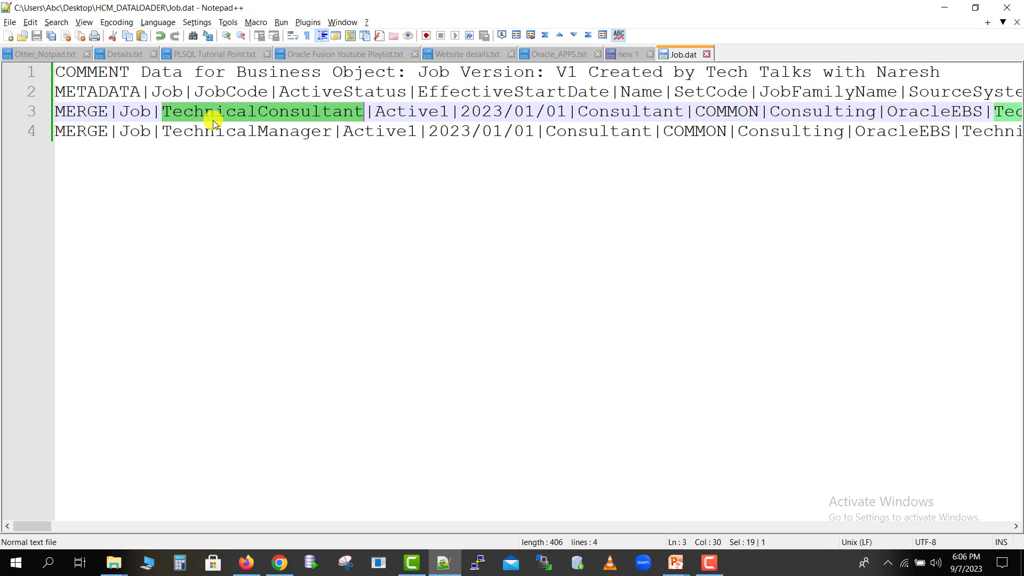
double_click(213, 130)
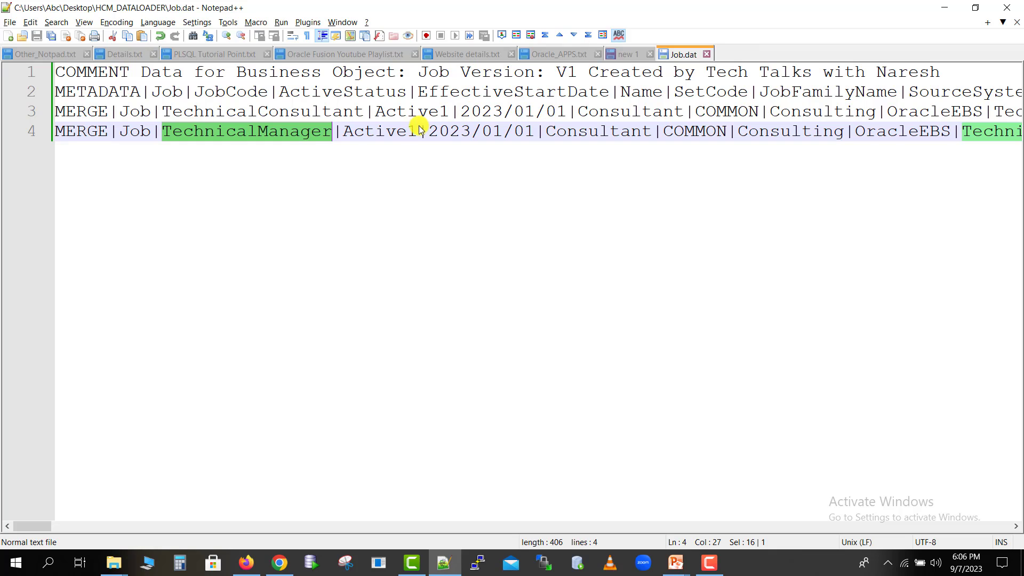
double_click(281, 118)
key(ctrl+c)
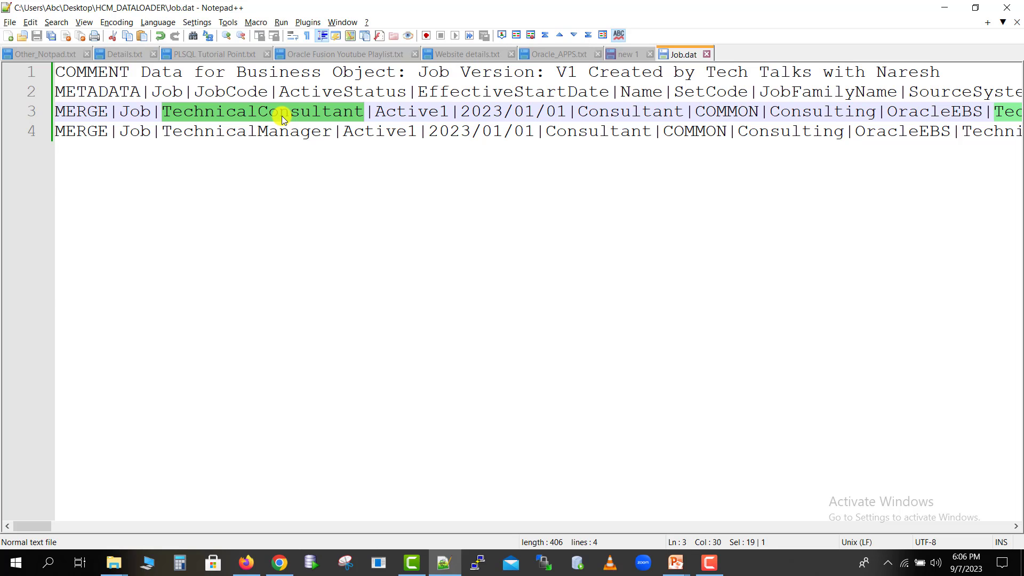
key(alt+Tab)
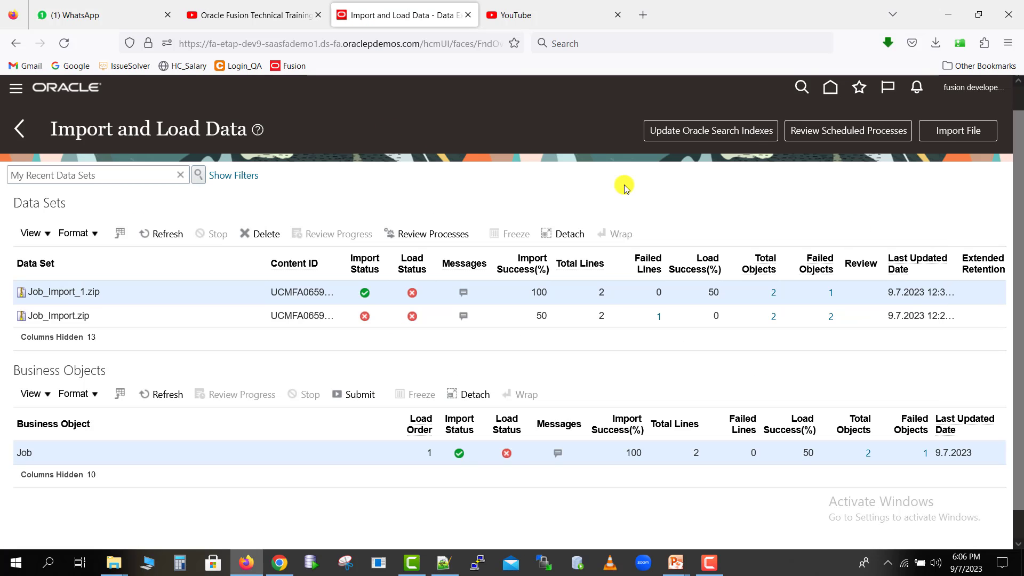
Step: Go from the home page to Setup and Maintenance and open its task search page
click(832, 94)
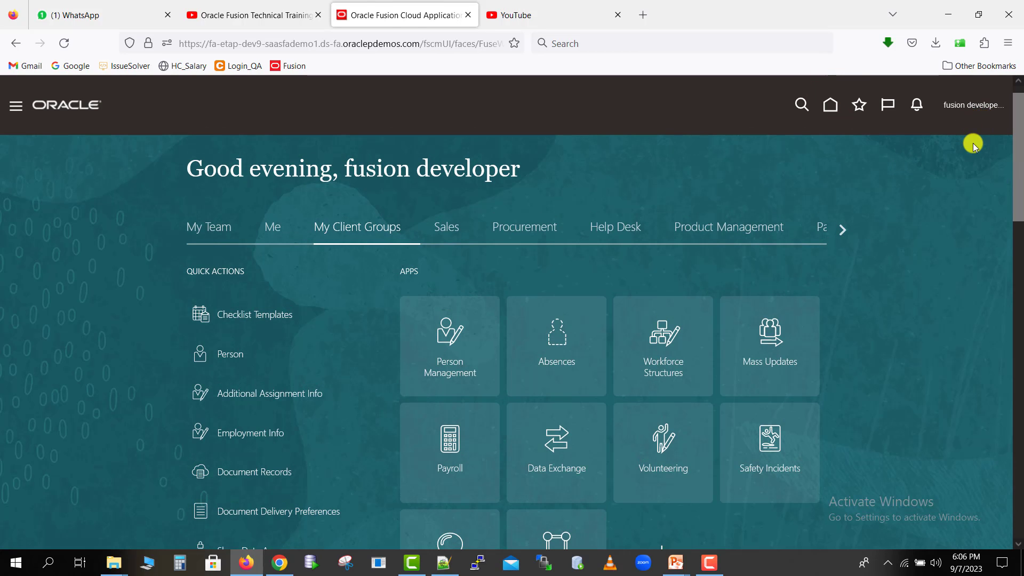
click(983, 106)
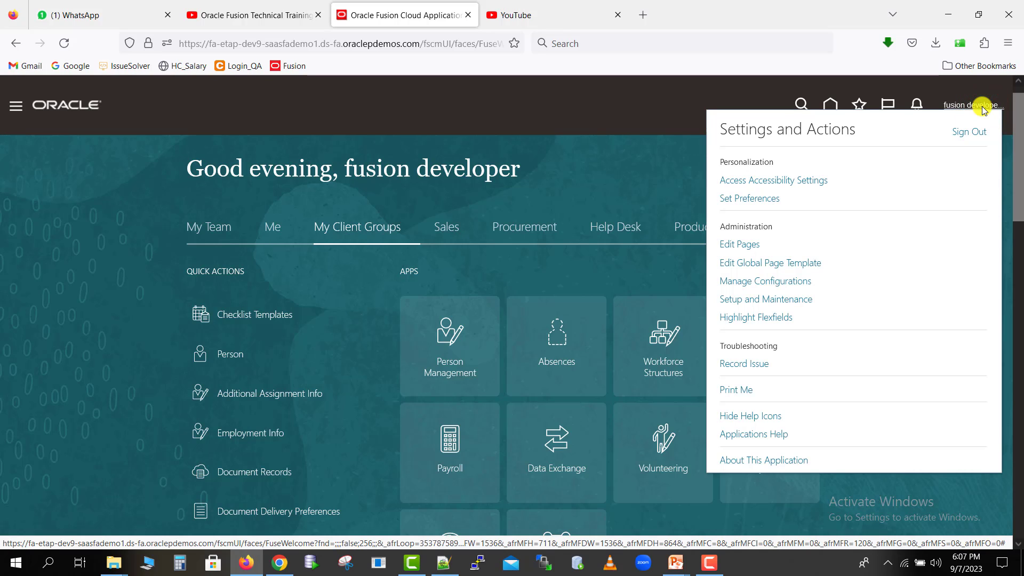
click(745, 302)
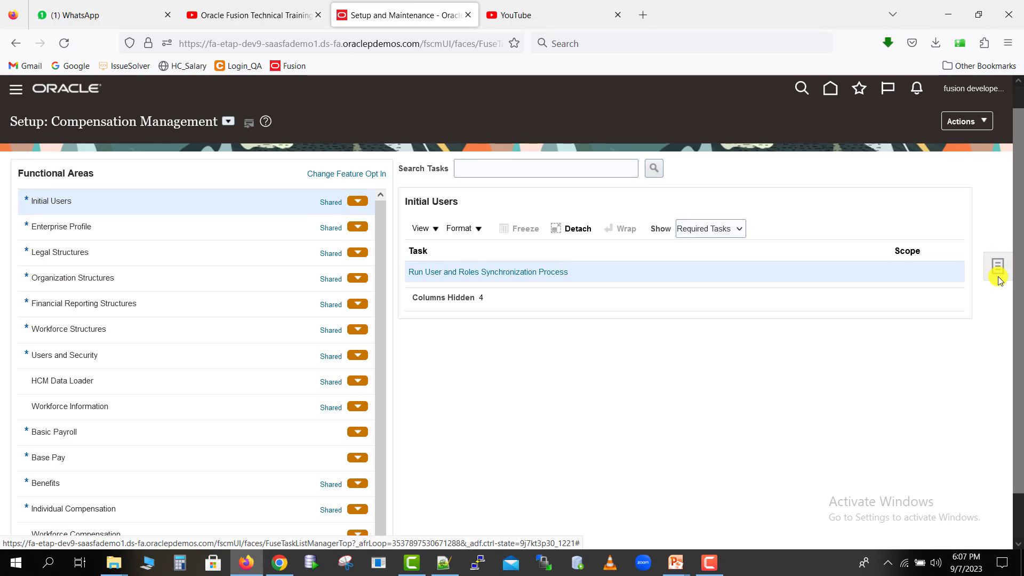
click(998, 279)
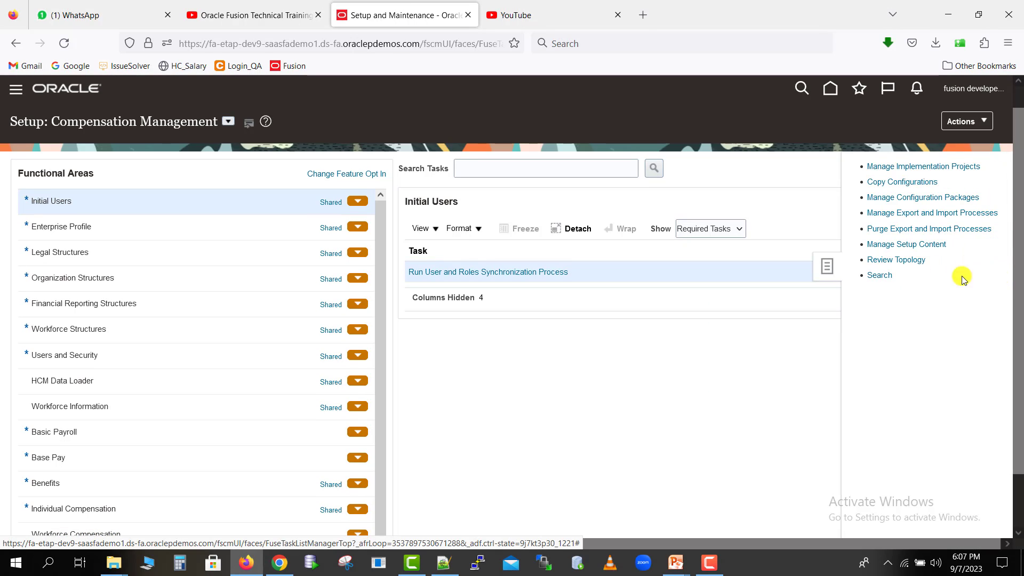
click(875, 276)
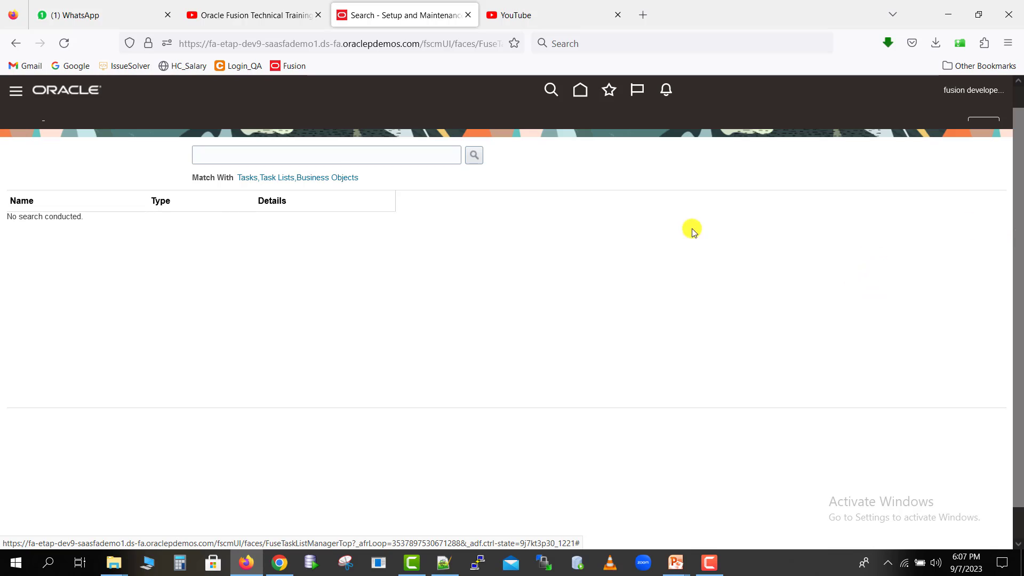
Step: Search the setup tasks for "manage job" and open the Manage Job task
click(303, 159)
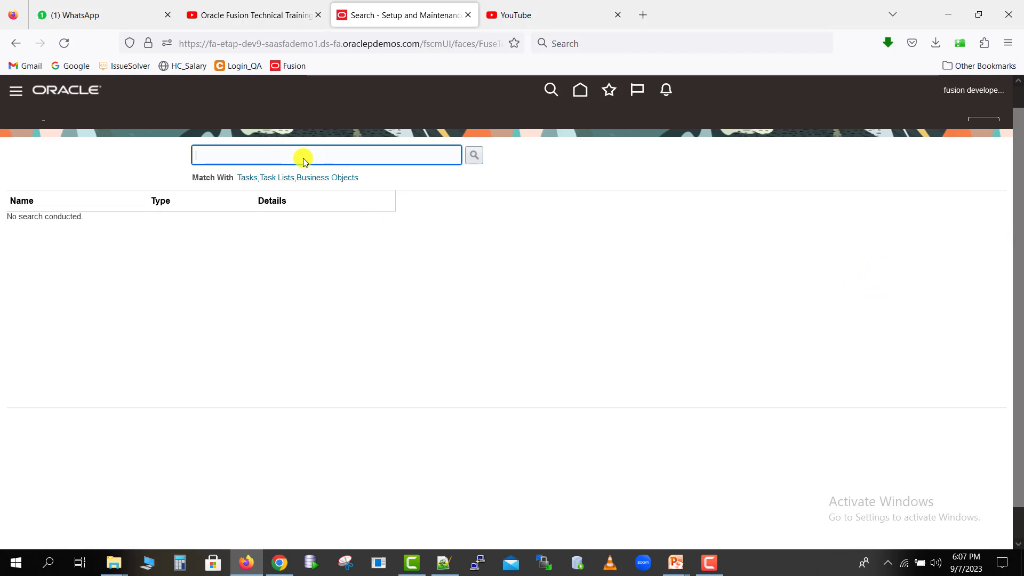
text(manage job)
click(474, 155)
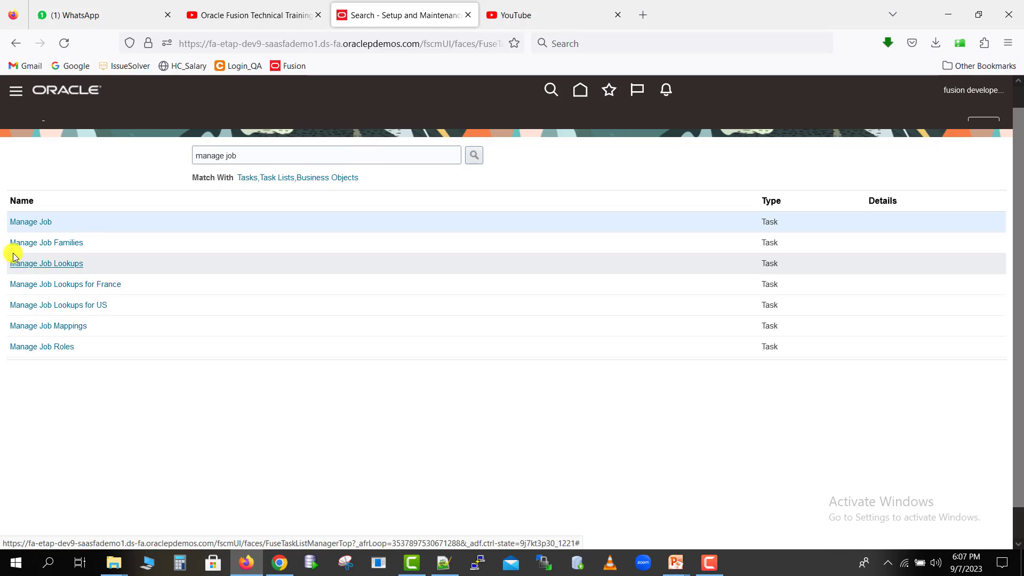
click(29, 222)
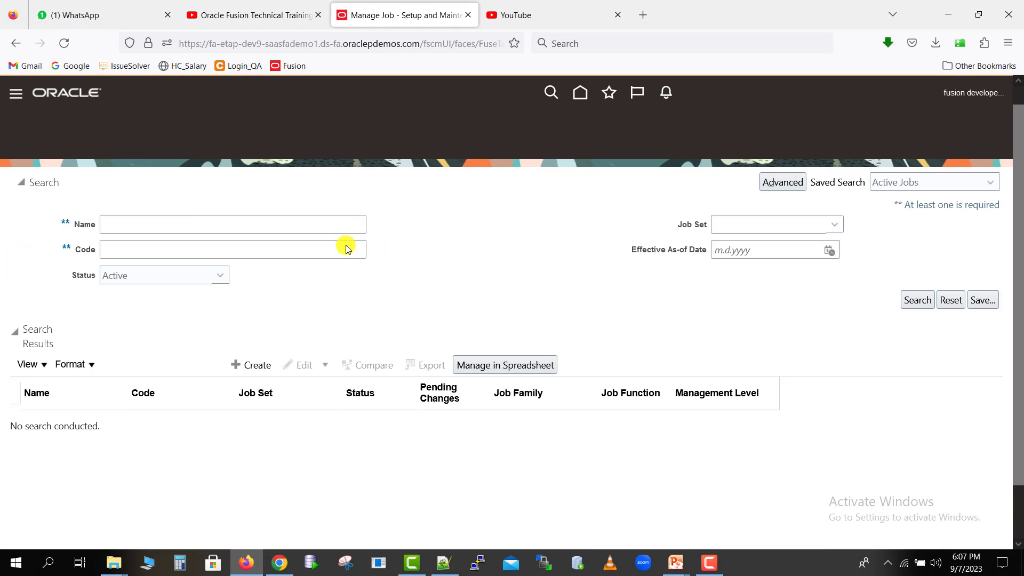
Step: Search the active jobs by the code TechnicalConsultant copied from Job.dat
click(316, 247)
click(305, 225)
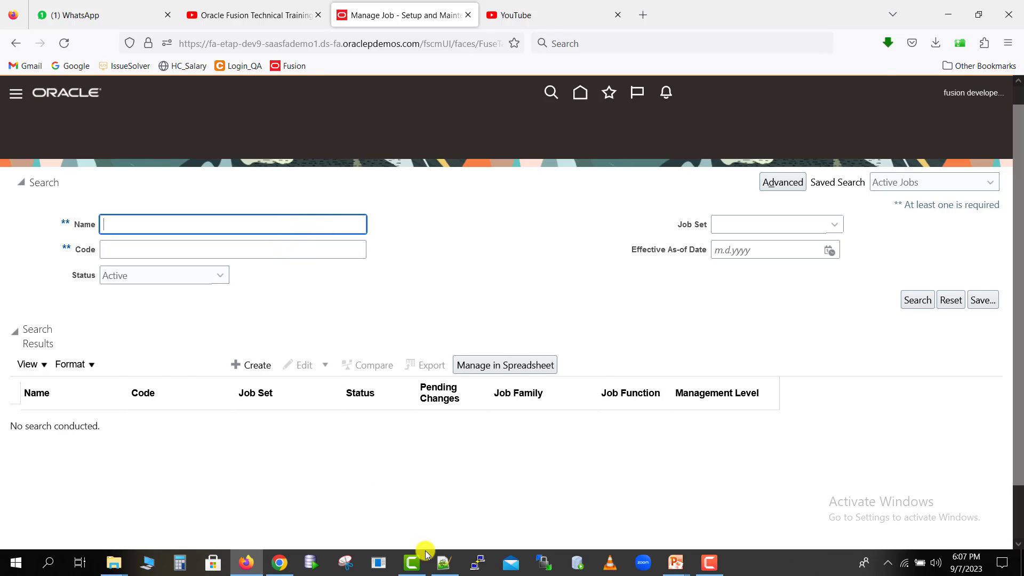
click(438, 566)
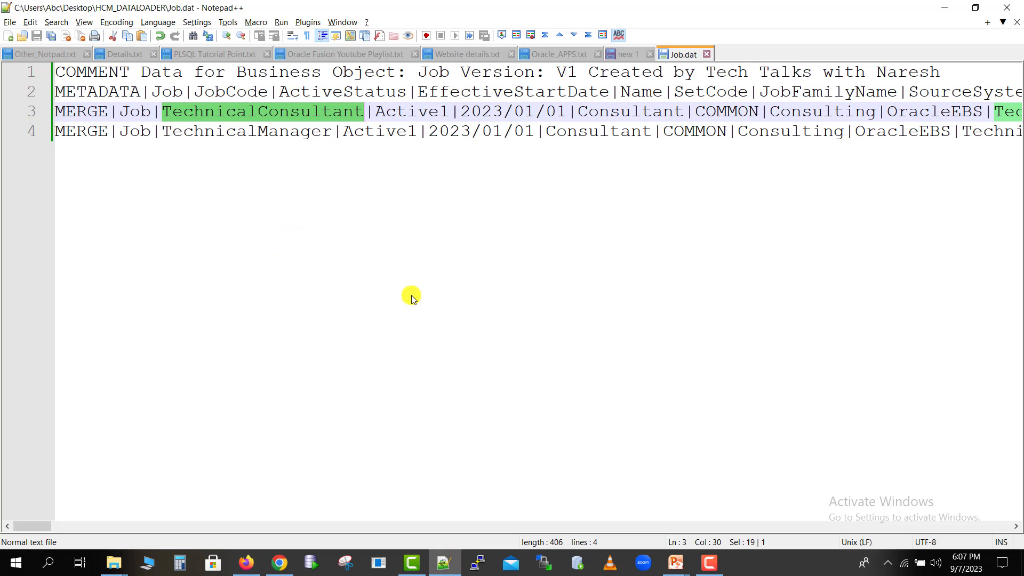
key(alt+Tab)
click(229, 249)
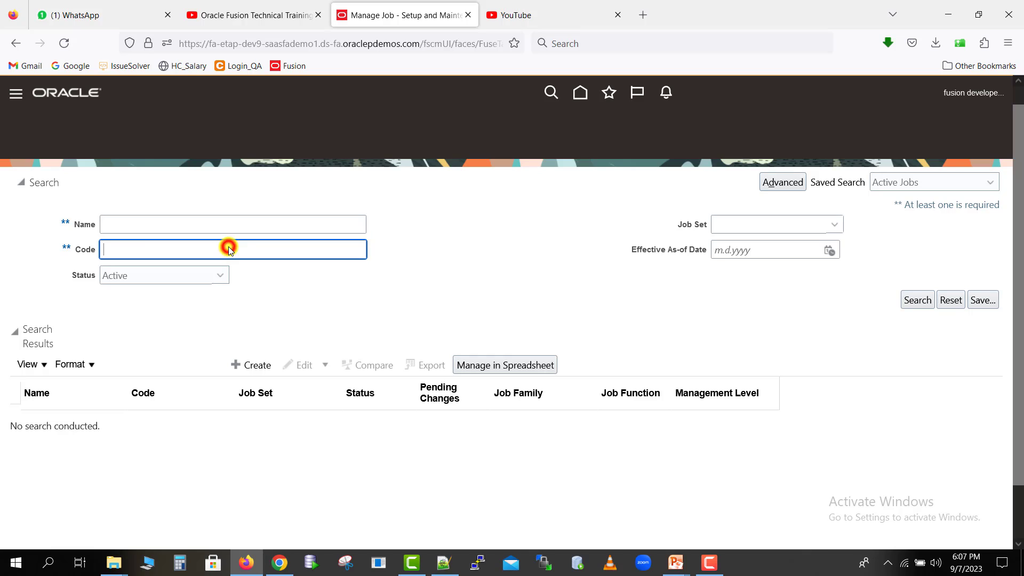
key(ctrl+v)
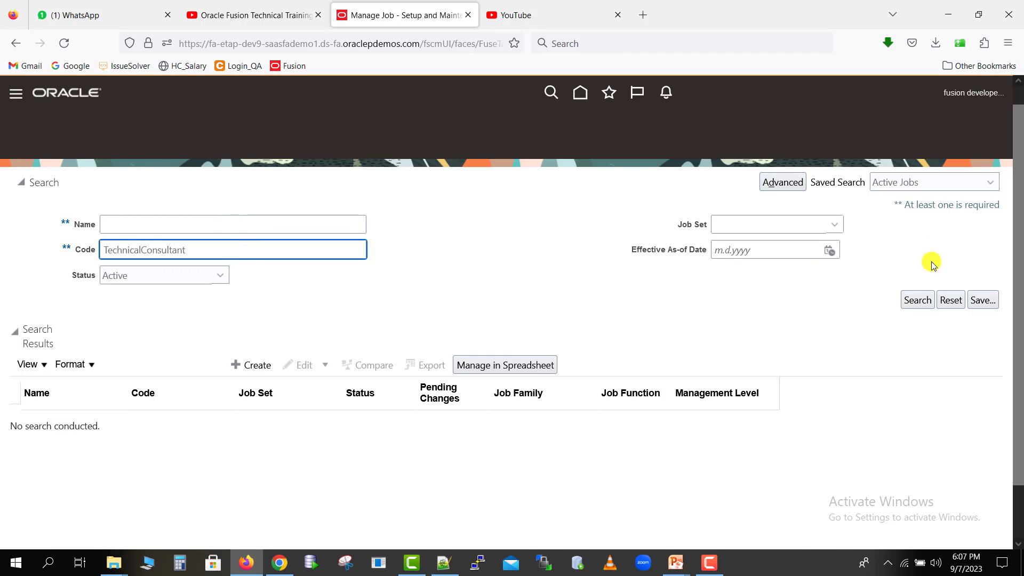
click(915, 300)
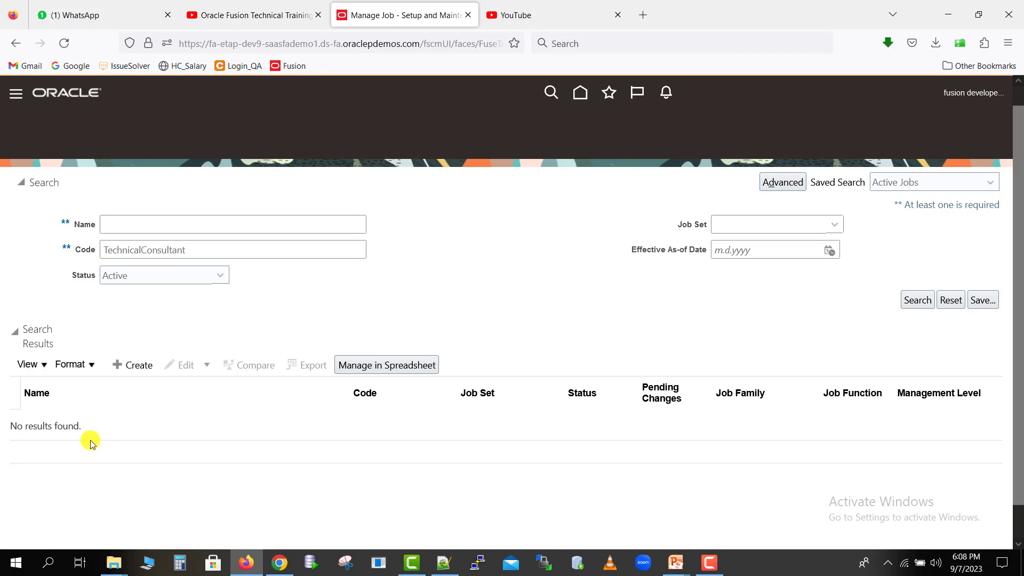
Step: Copy the job code TechnicalManager from Job.dat in Notepad++ and search the active jobs by that code in Firefox
key(alt+Tab)
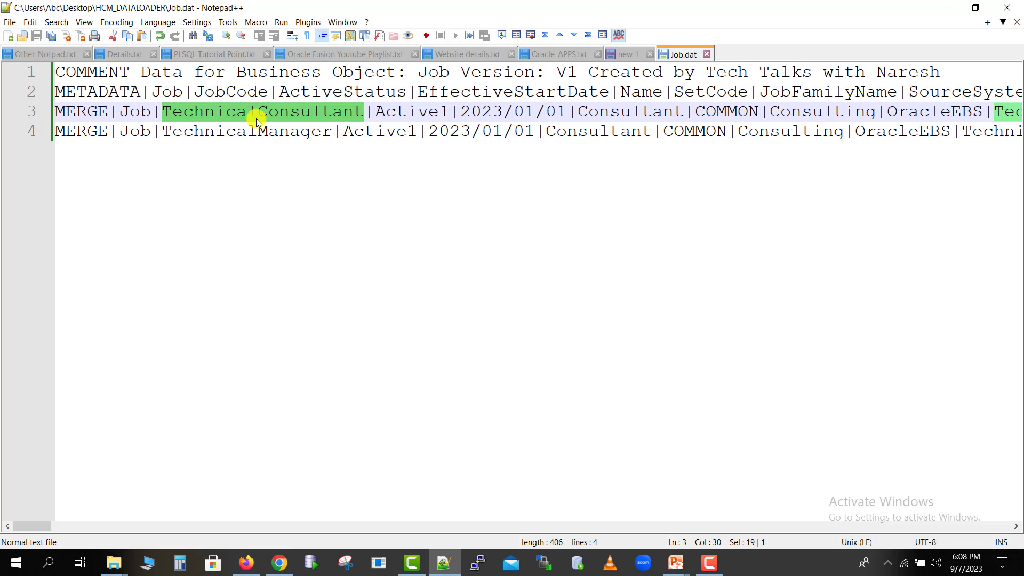
double_click(234, 132)
key(ctrl+c)
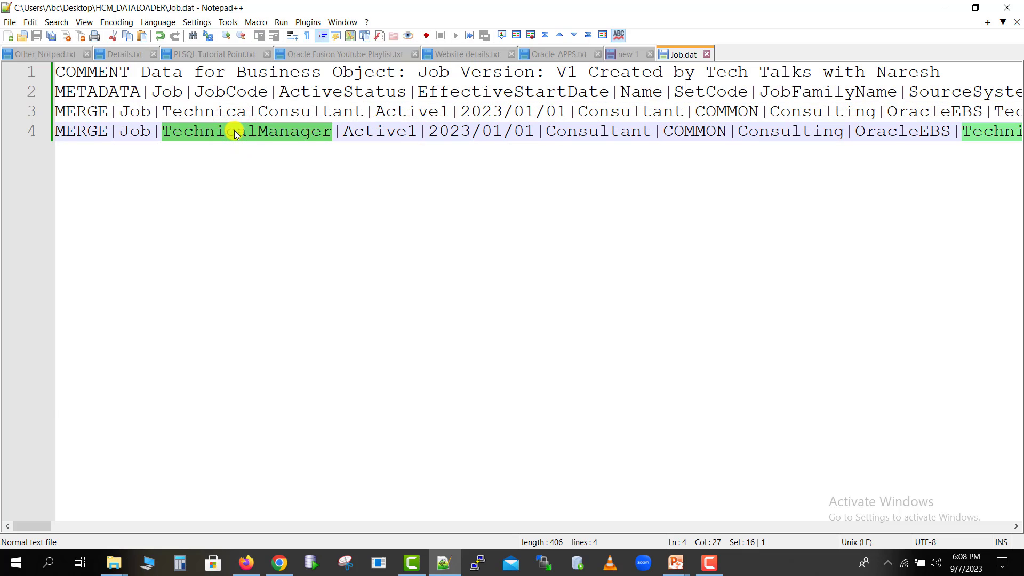
key(alt+Tab)
drag(213, 248, 70, 242)
key(ctrl+v)
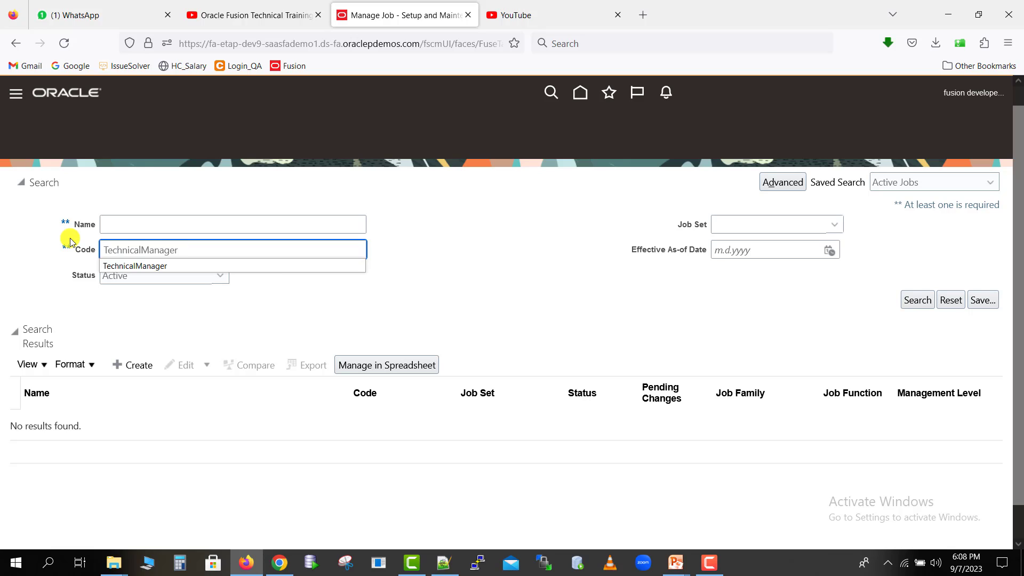
click(480, 299)
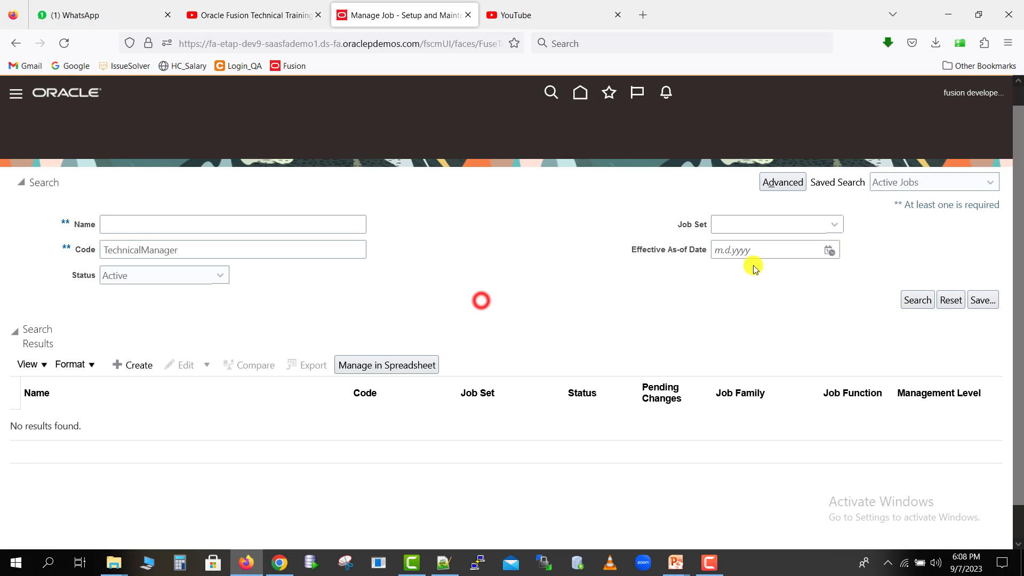
click(917, 304)
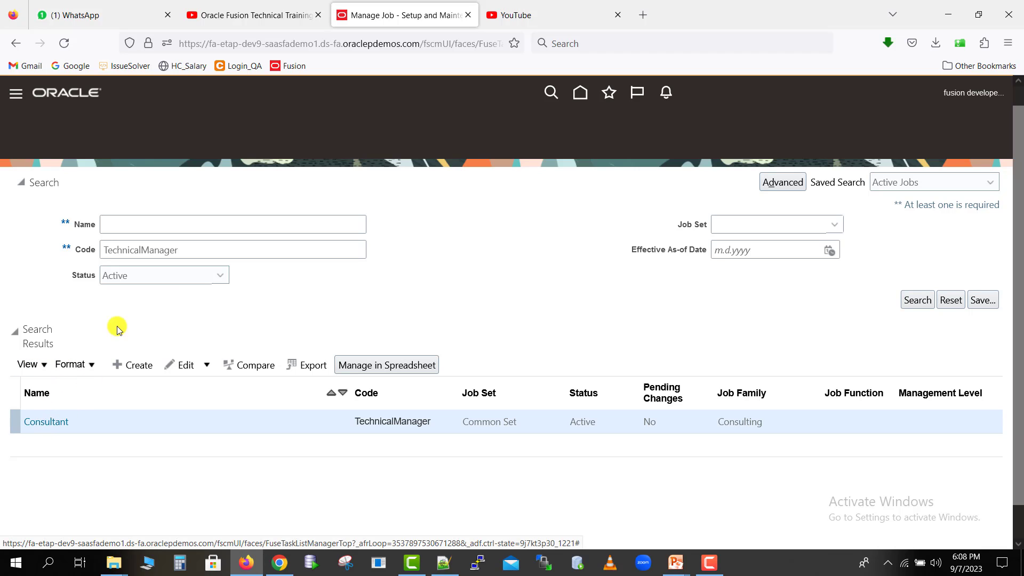
Step: Open the TechnicalManager job record and compare its name, effective start date and job set with its line in Job.dat, checking the available edit options
click(59, 422)
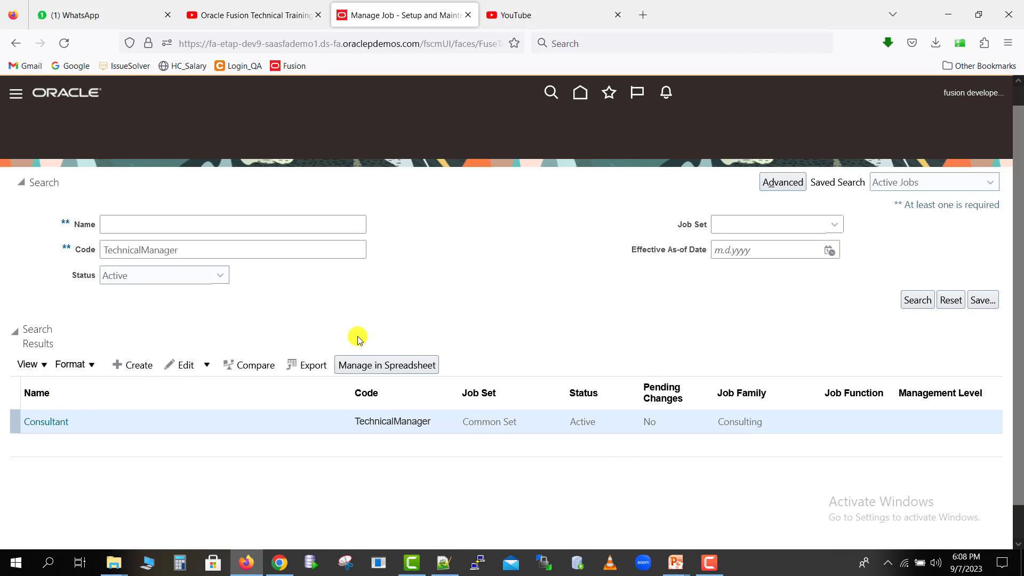
key(alt+Tab)
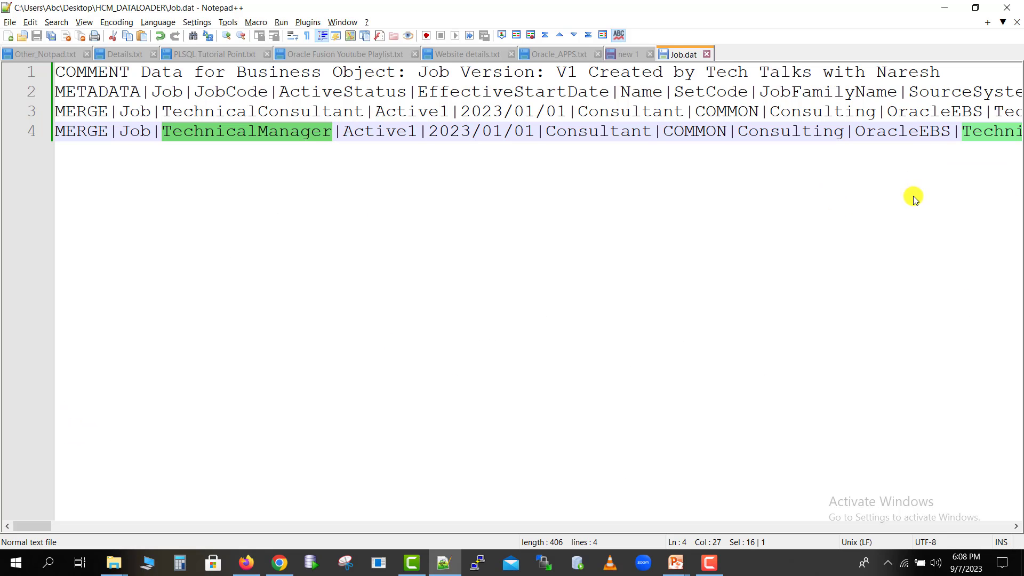
double_click(597, 130)
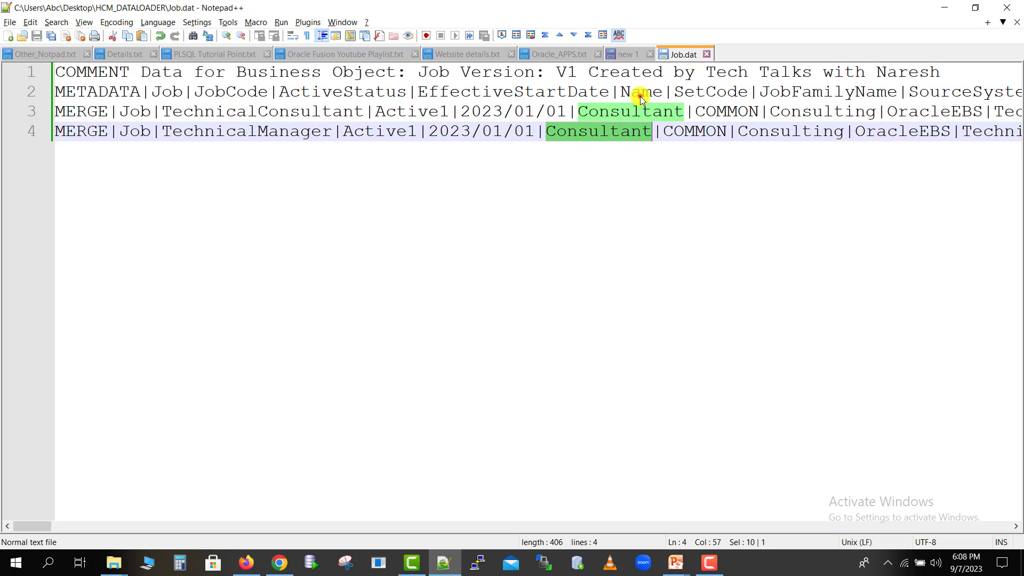
double_click(640, 93)
double_click(614, 130)
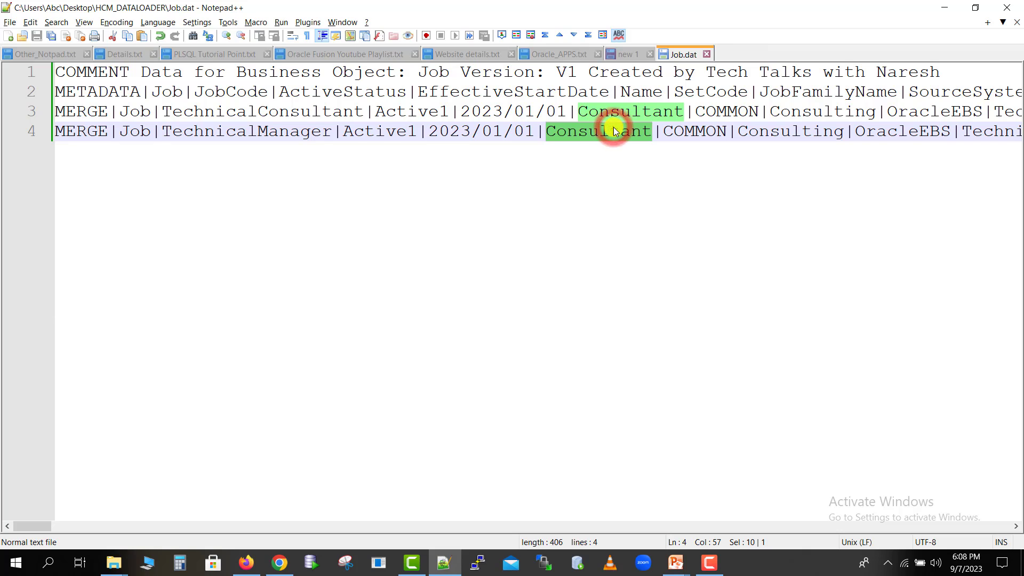
key(alt+Tab)
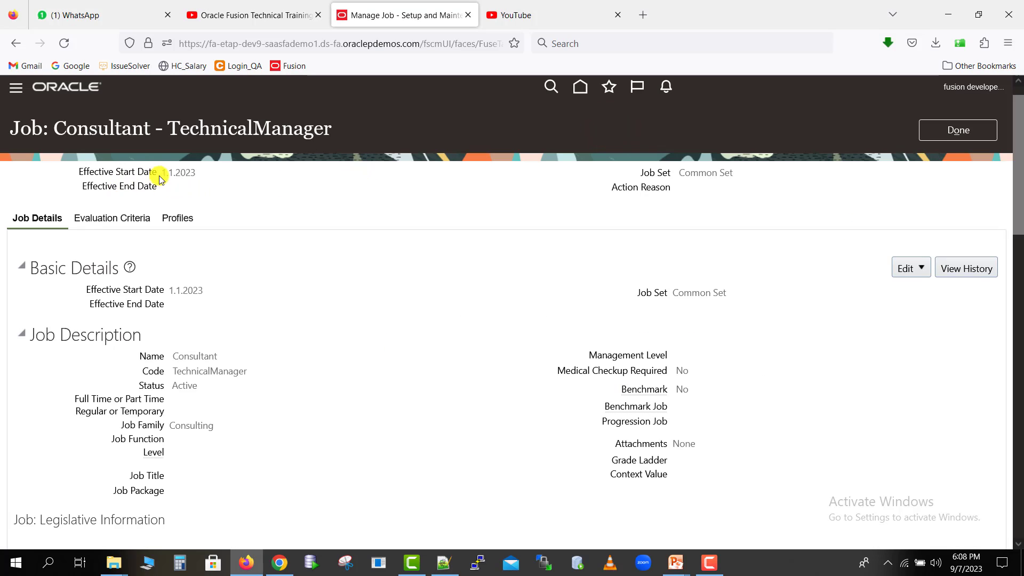
drag(174, 172, 162, 173)
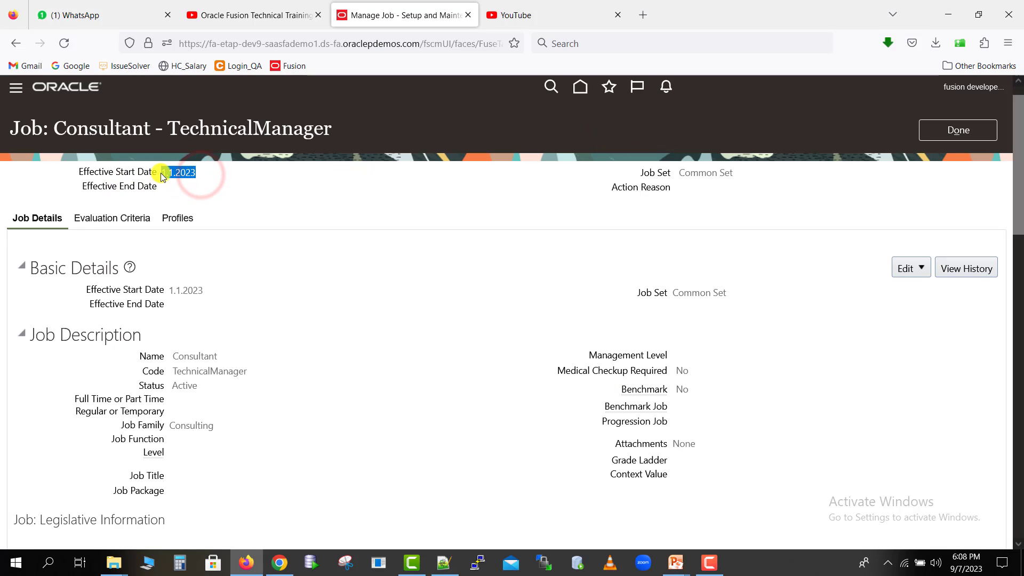
drag(754, 189, 683, 173)
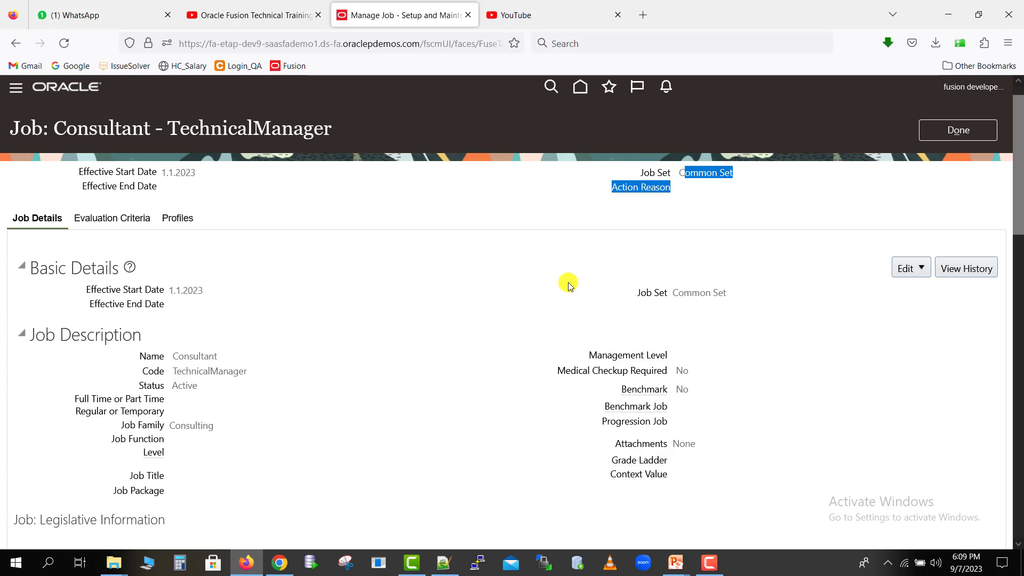
click(920, 269)
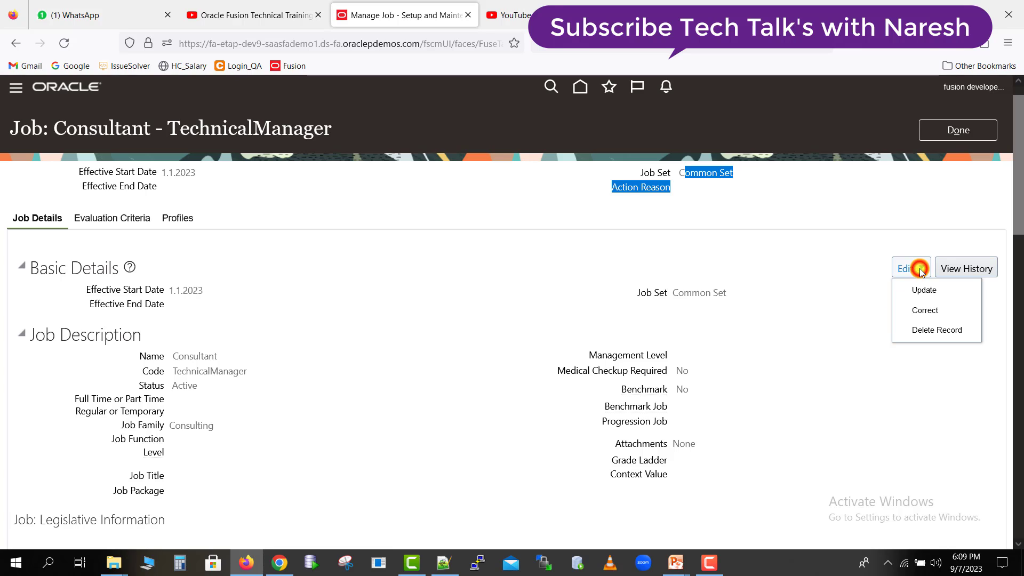
click(836, 266)
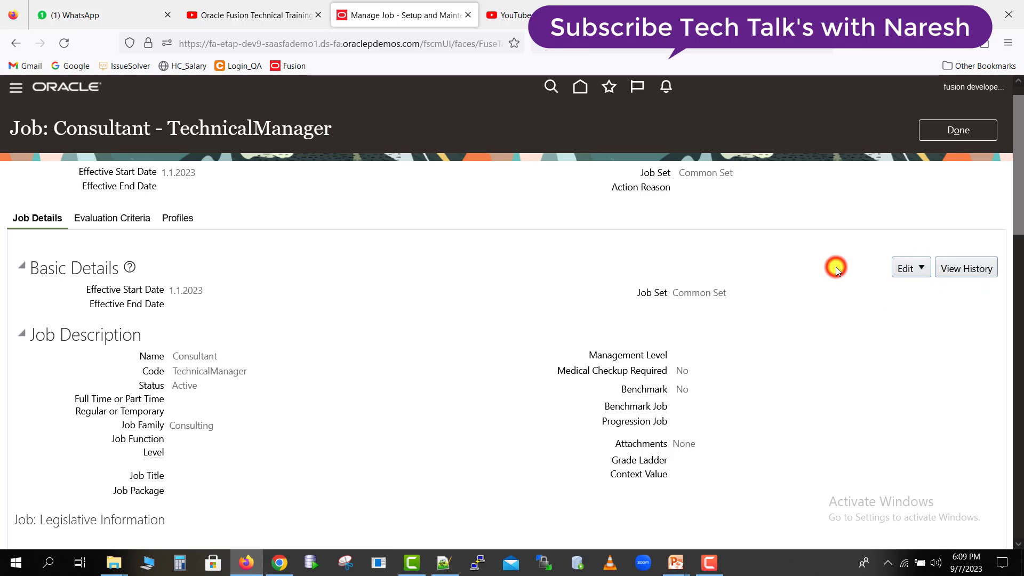
Step: In Job.dat in Notepad++, set the TechnicalManager line's EffectiveStartDate to 2023/08/01, save the file, and return to Oracle Fusion in Firefox
key(alt+Tab)
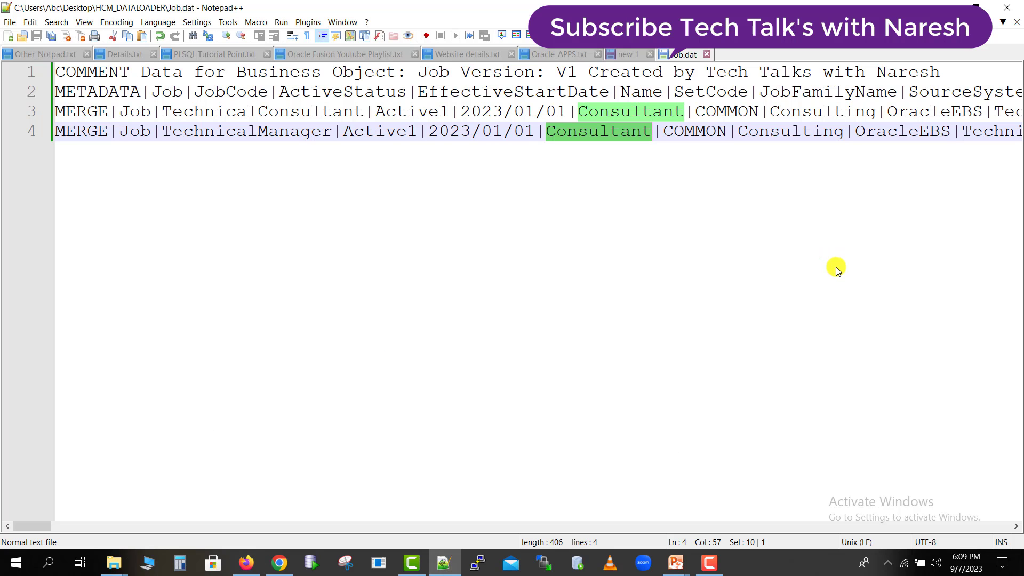
double_click(246, 132)
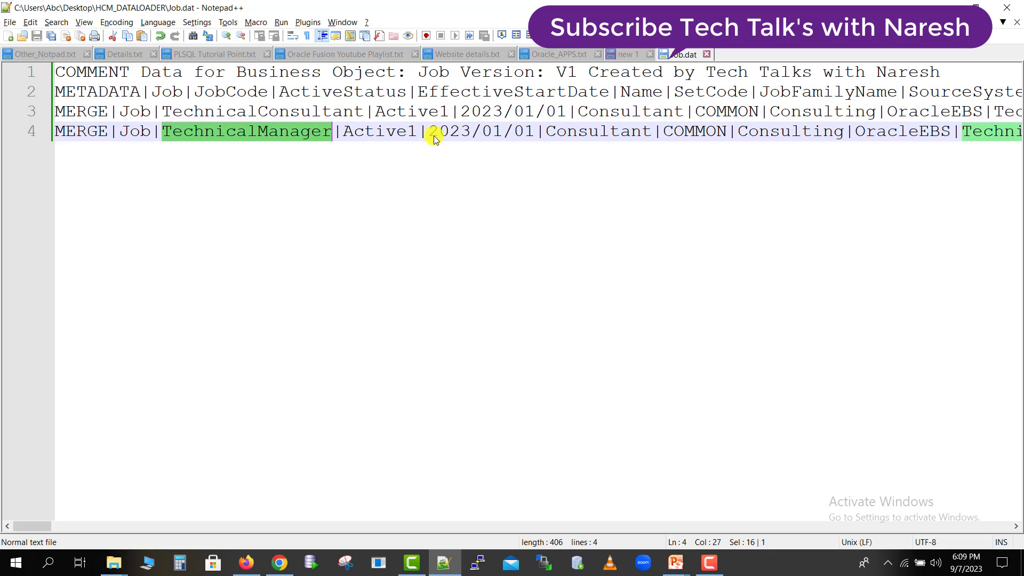
double_click(304, 137)
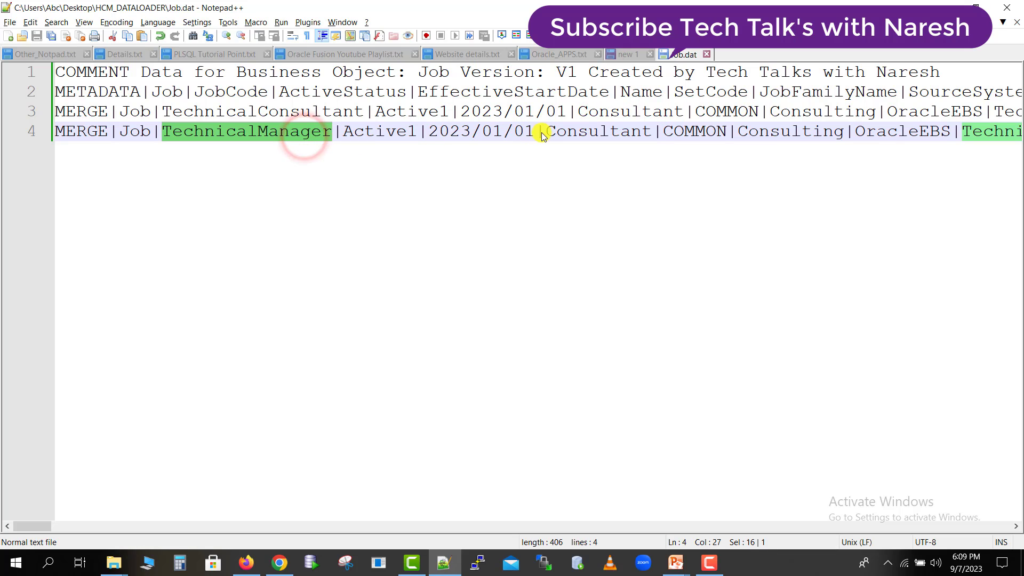
drag(538, 135, 436, 132)
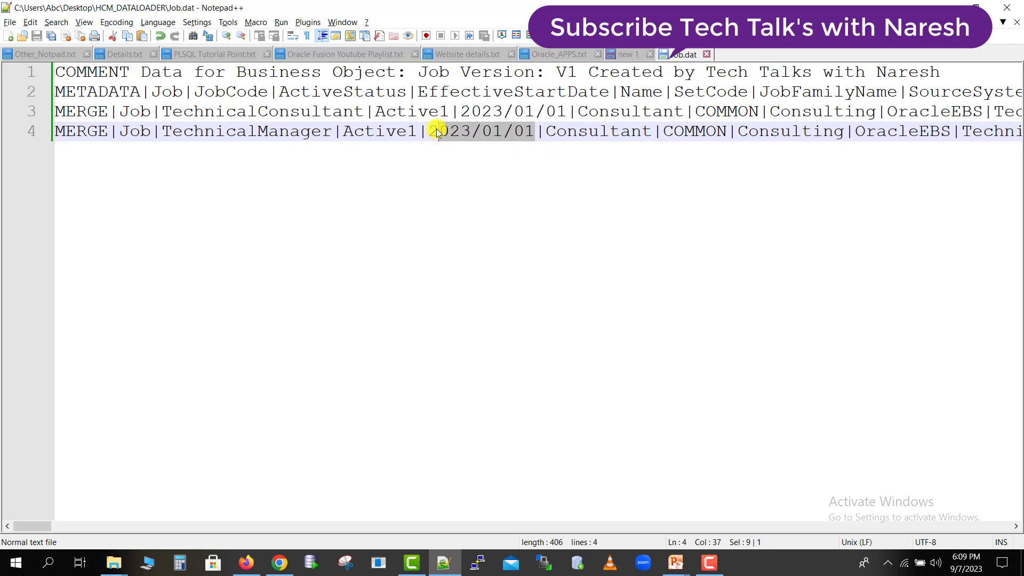
double_click(254, 135)
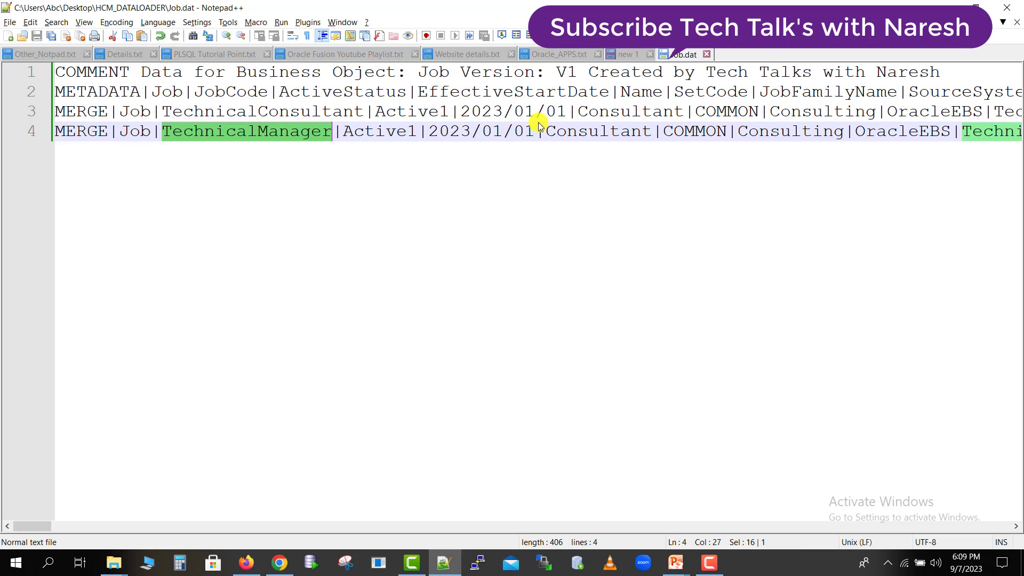
click(504, 134)
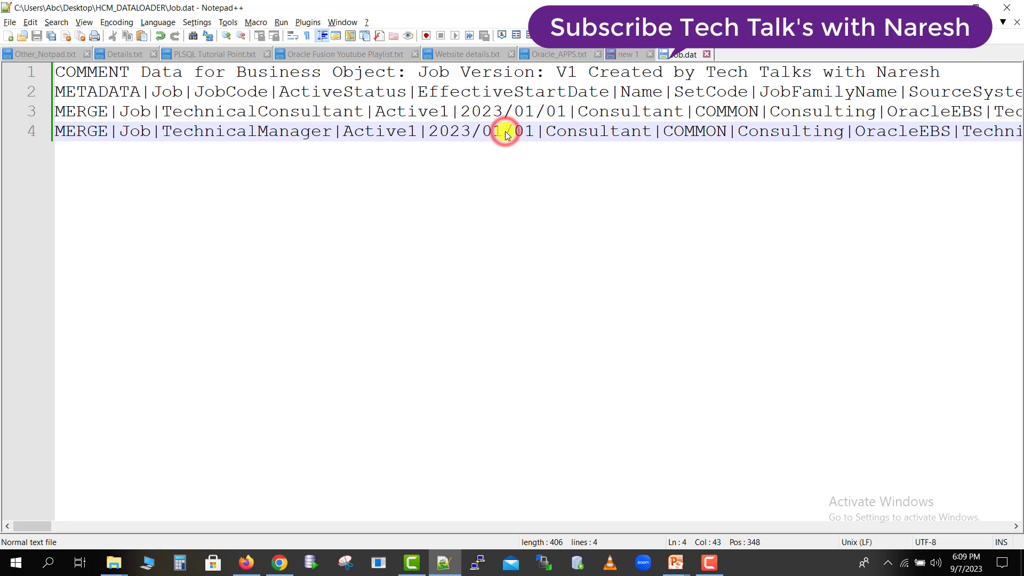
key(BackSpace)
text(8)
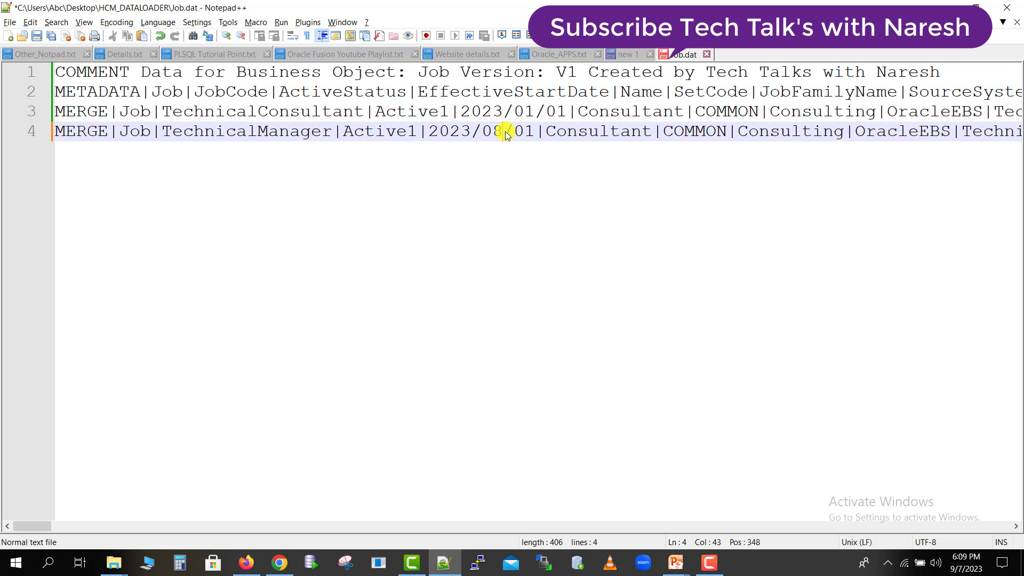
key(ctrl+s)
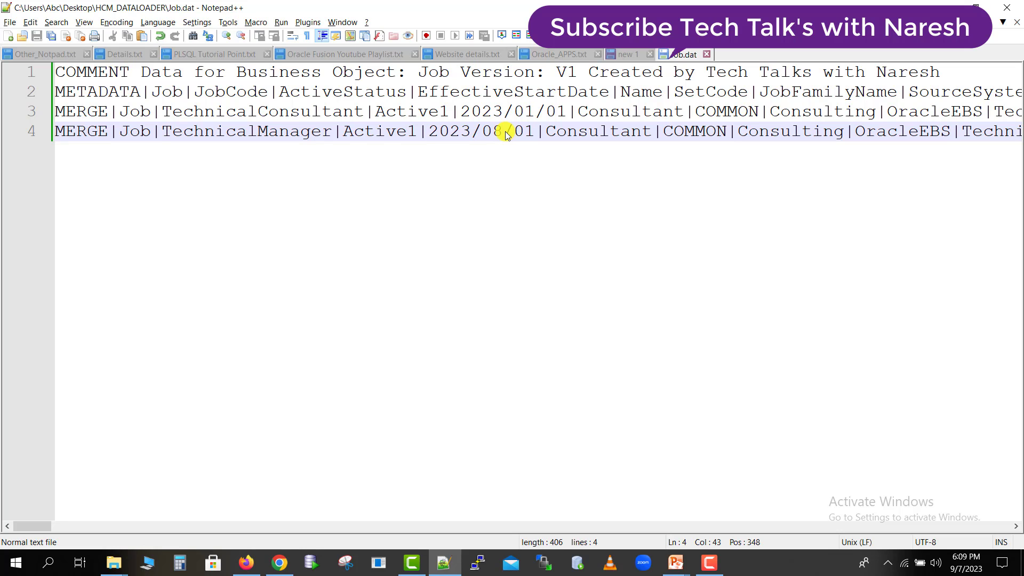
double_click(274, 133)
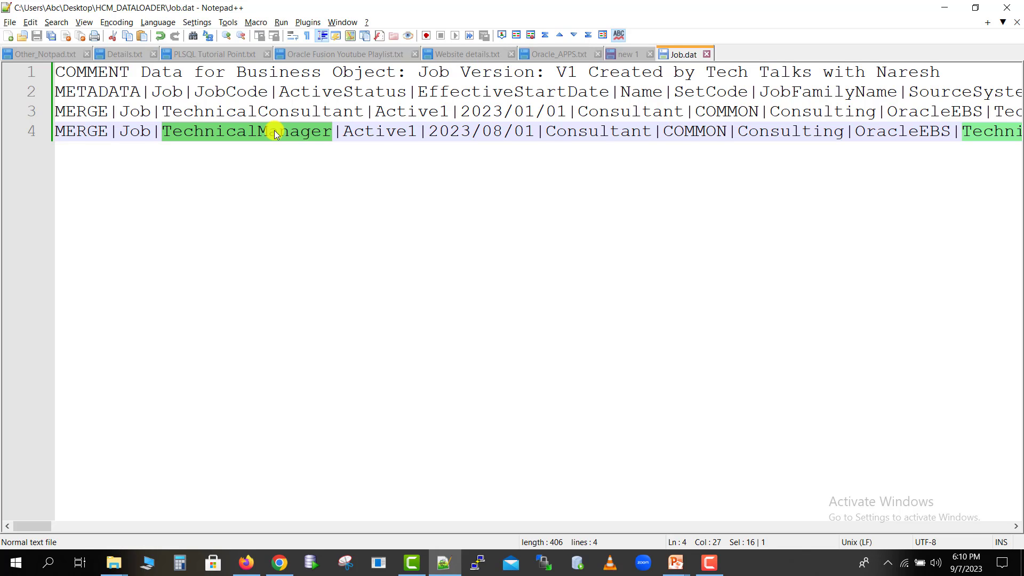
key(alt+Tab)
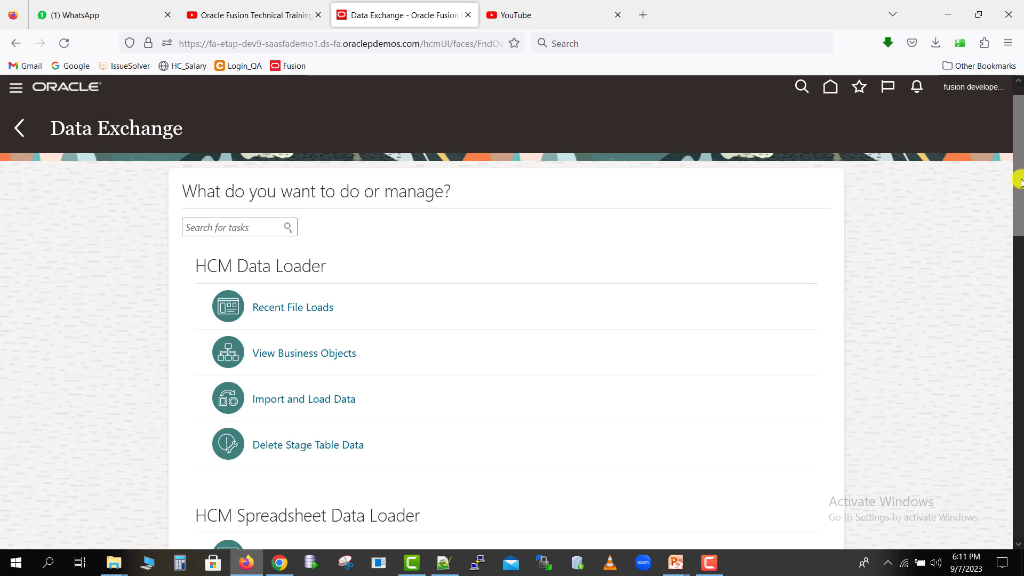